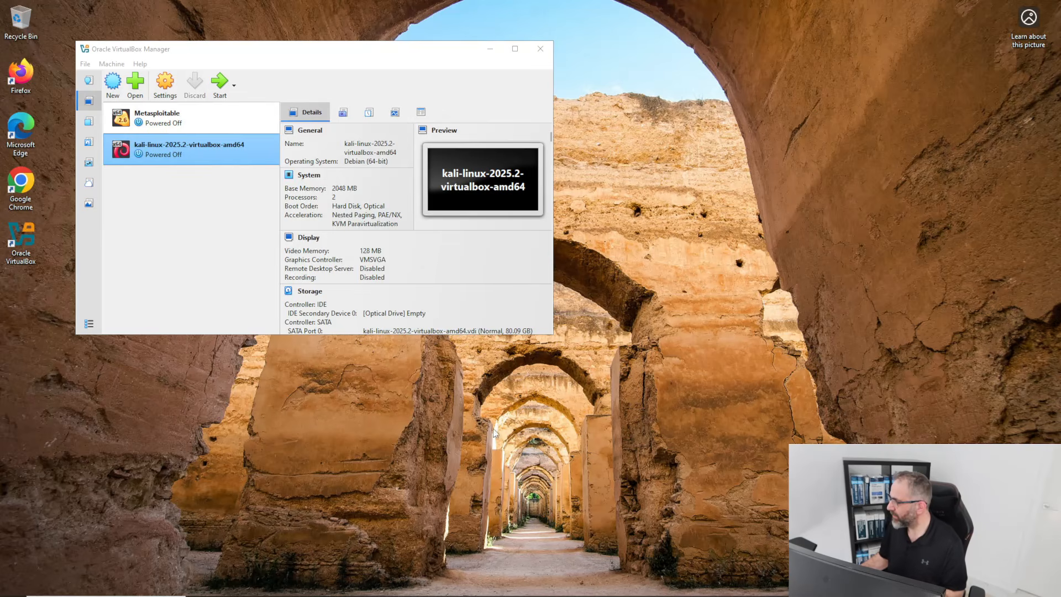
Open File Explorer at Quick access, then open a new Microsoft Edge window.
left_click(166, 212)
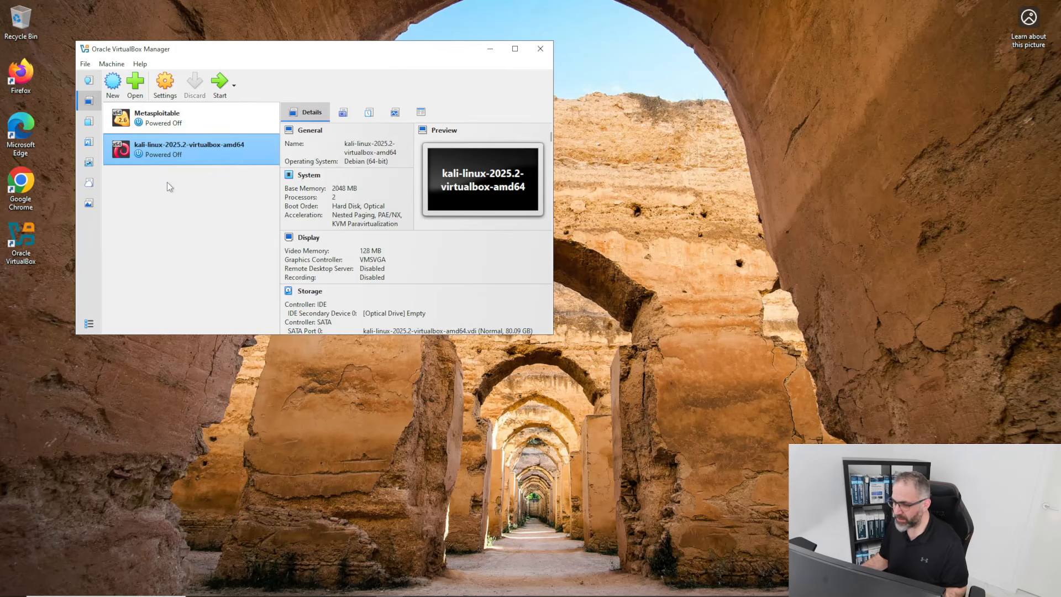
left_click(199, 551)
mouse_move(200, 595)
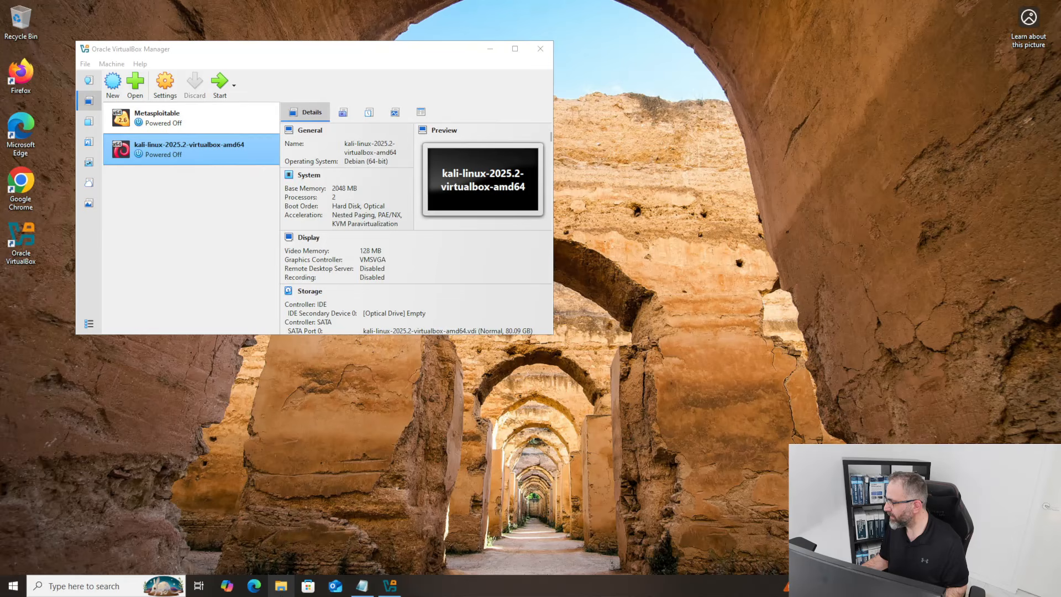
left_click(280, 586)
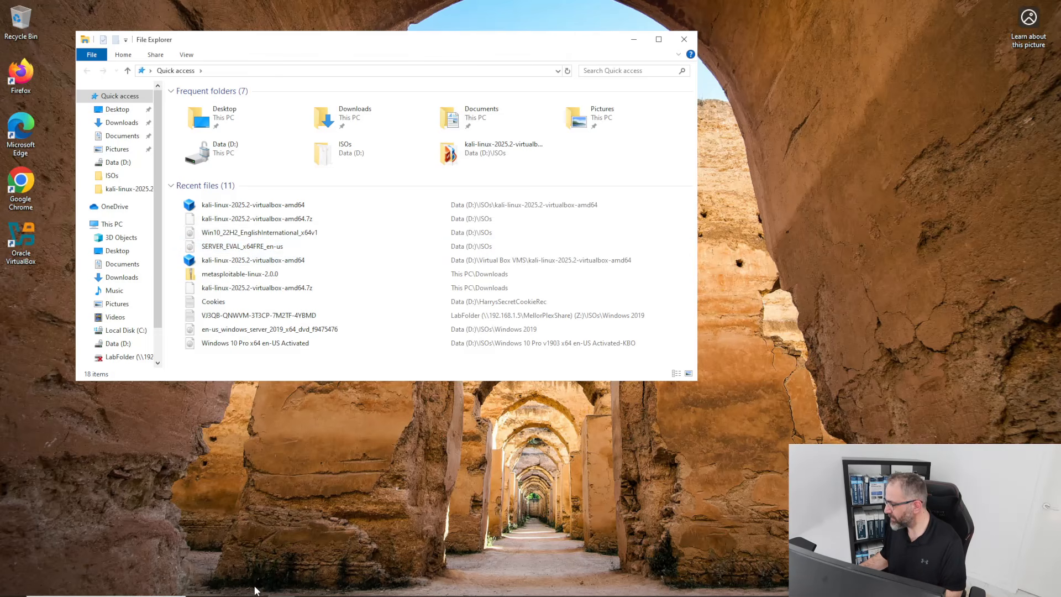
left_click(256, 585)
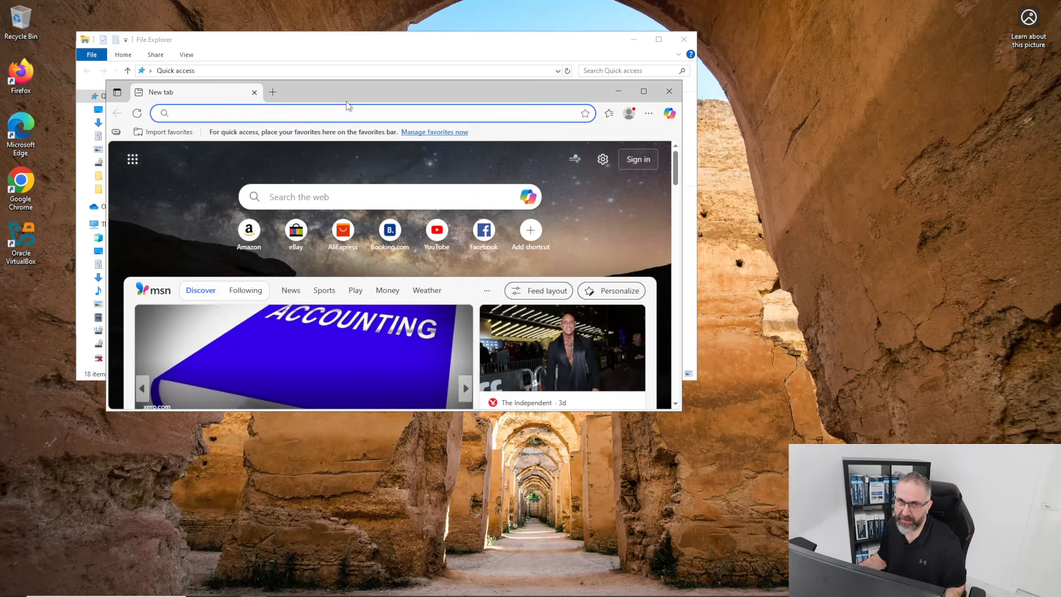
Maximize the Edge window and go to google.com.
left_click_drag(589, 91, 526, 28)
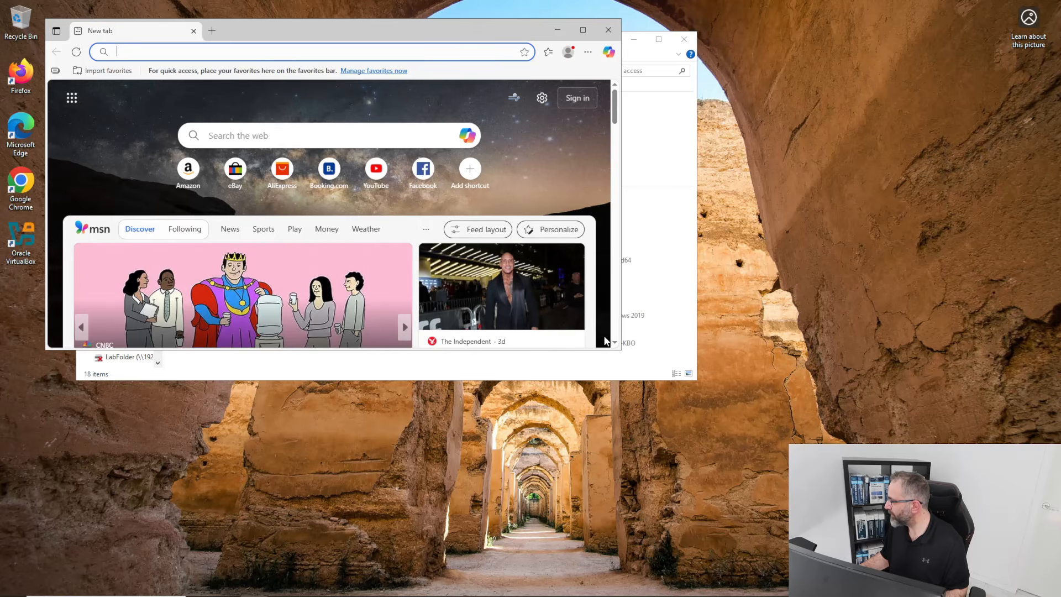
left_click(583, 30)
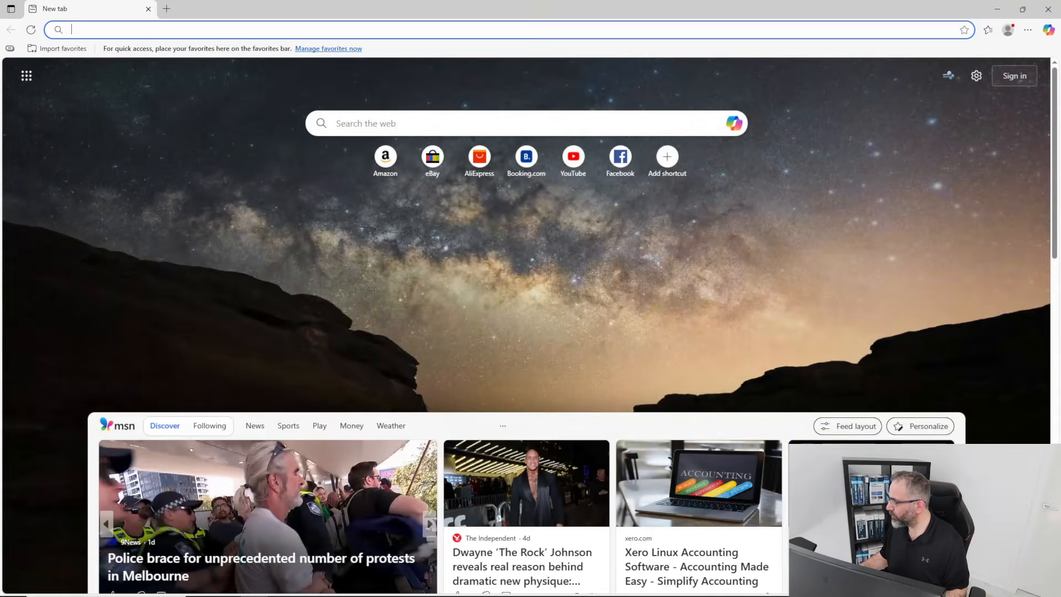
left_click(304, 30)
type("goog")
key("Return")
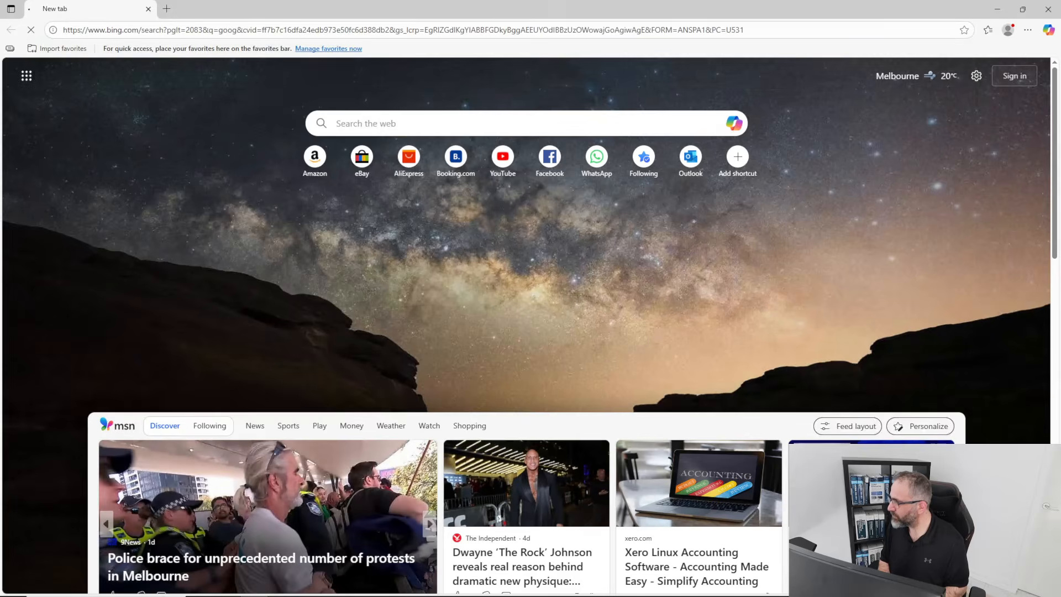
left_click(198, 30)
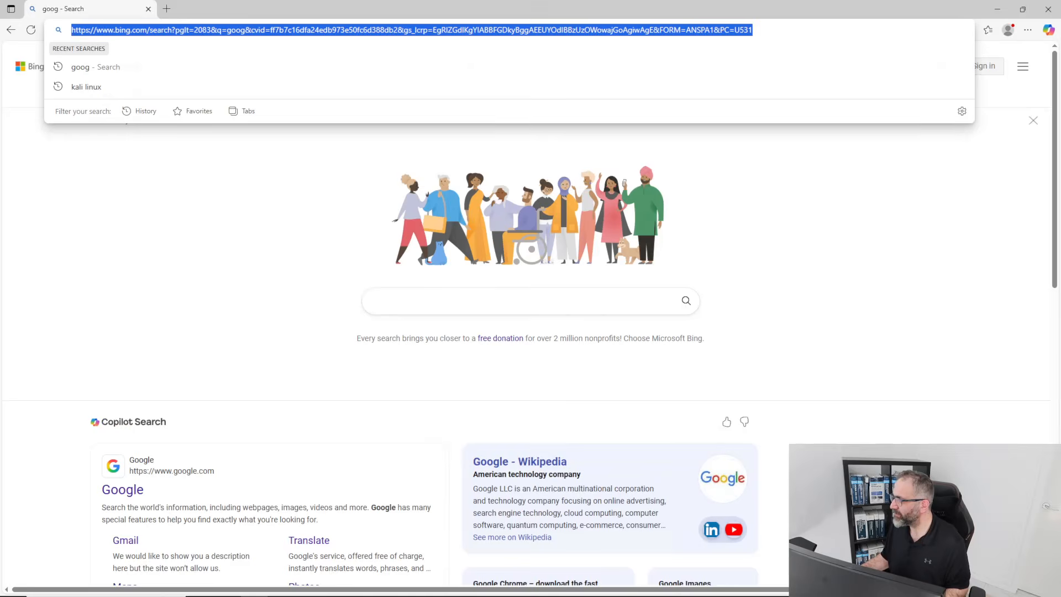
type("google.com")
key("Return")
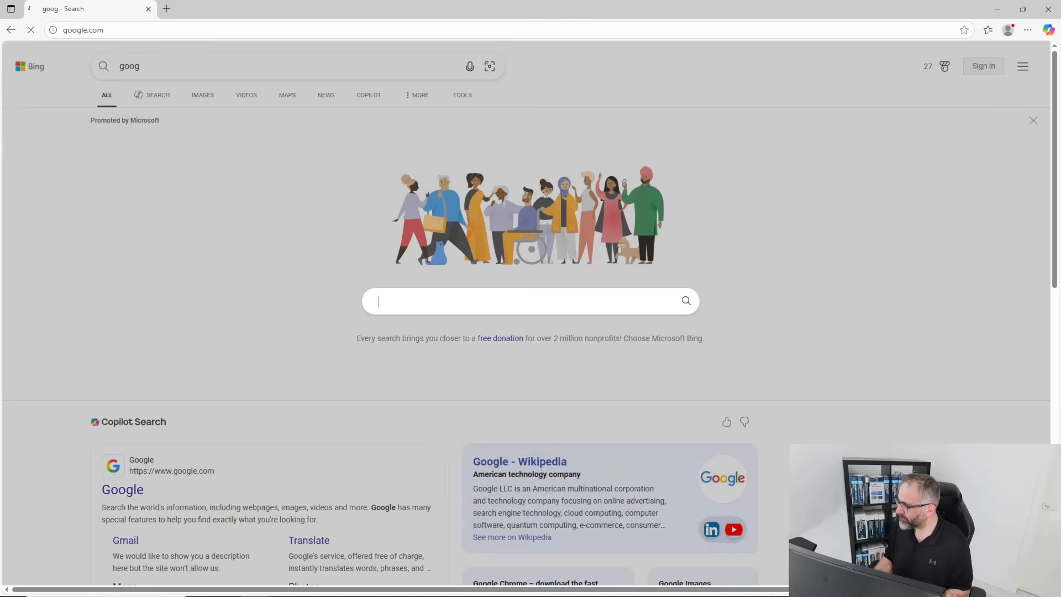
Search Google for 'server 2019' and open the Microsoft Evaluation Center's Windows Server 2019 page.
left_click(393, 260)
type("ser")
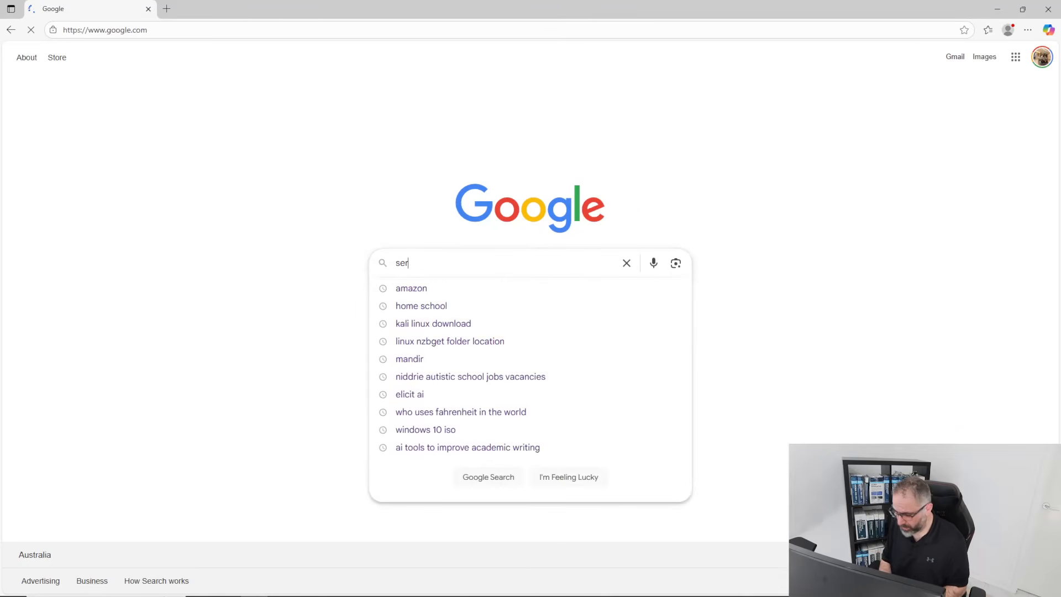
type("ver 2019")
key("Return")
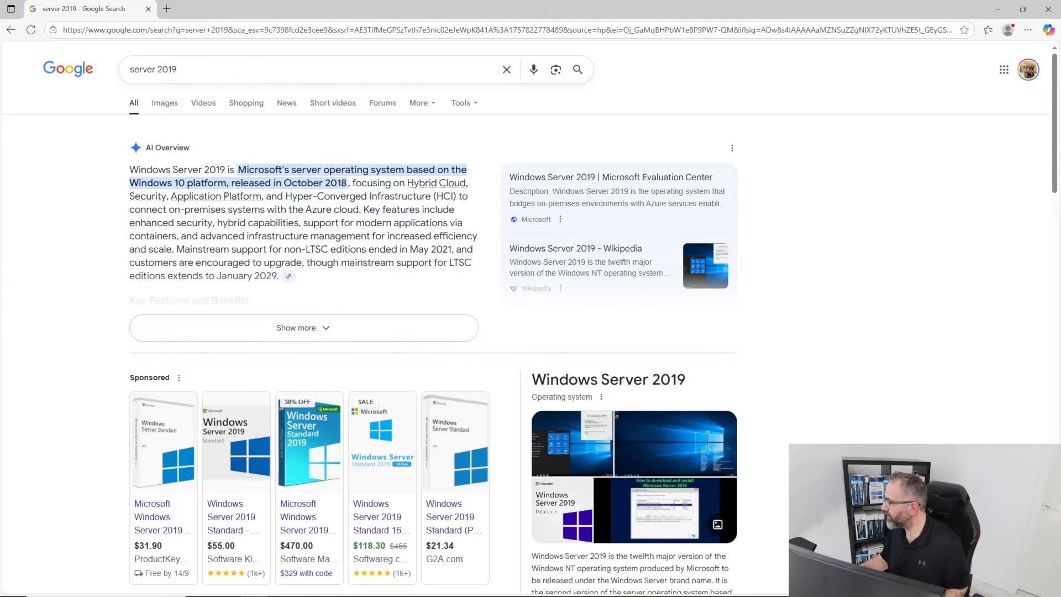
scroll(296, 327, "down", 6)
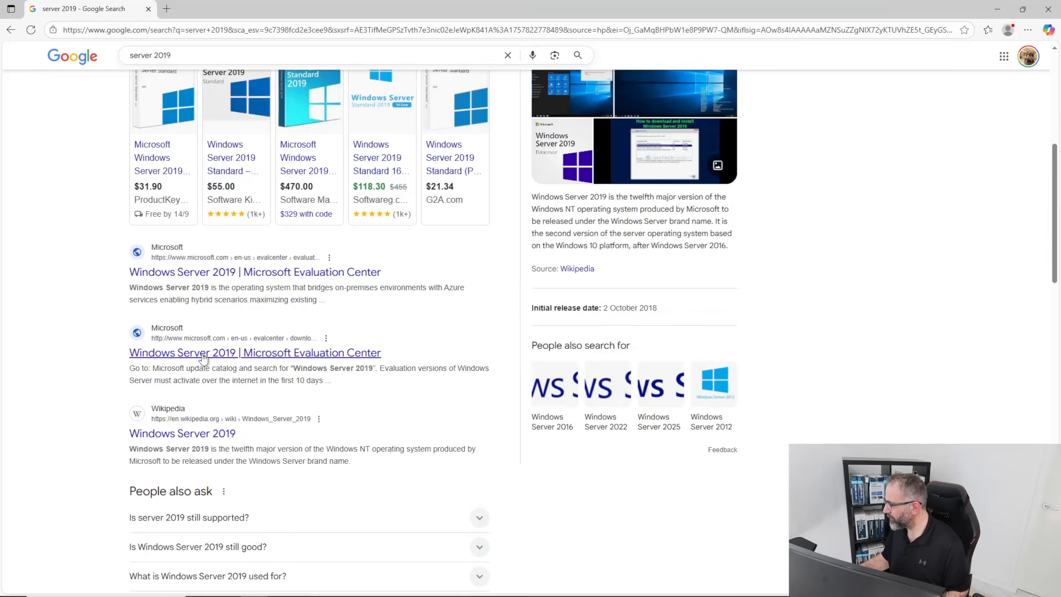
left_click(202, 352)
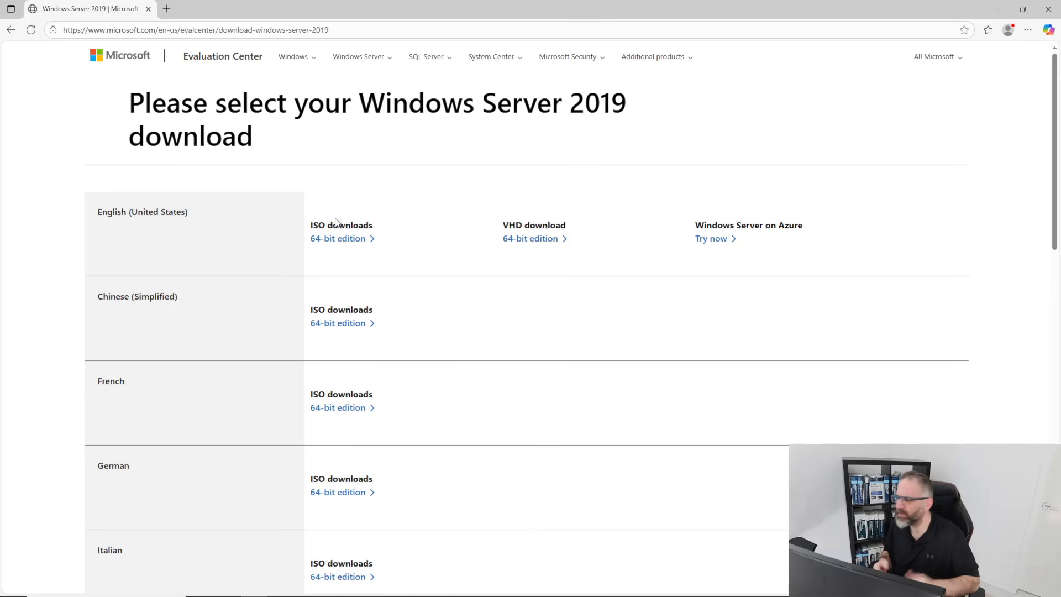
Download the English 64-bit Windows Server 2019 ISO, saving it into D:\ISOs.
left_click(339, 241)
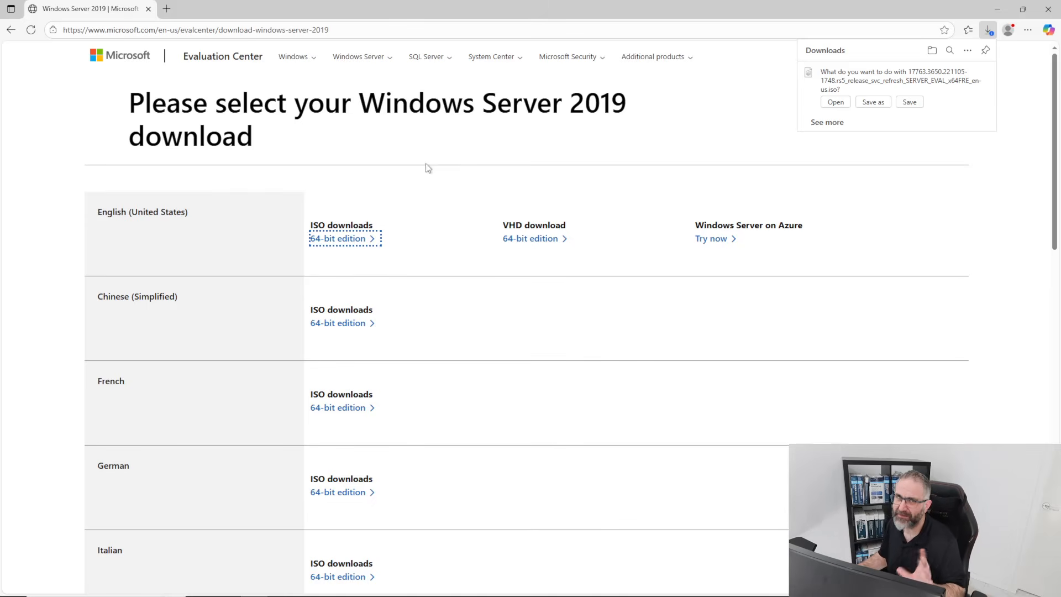
left_click(868, 101)
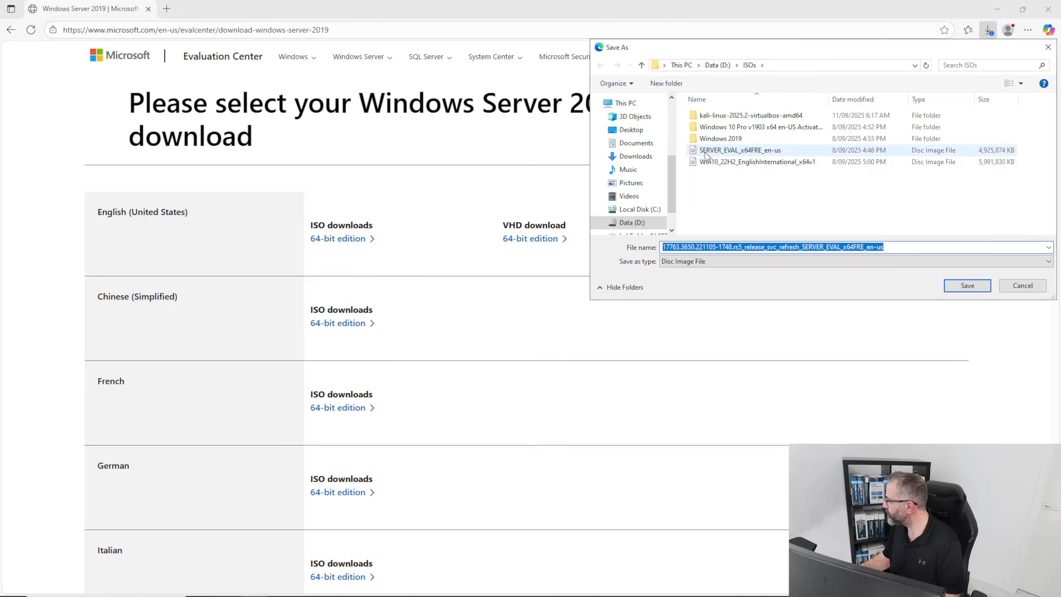
mouse_move(707, 155)
left_click_drag(695, 47, 622, 56)
left_click(897, 292)
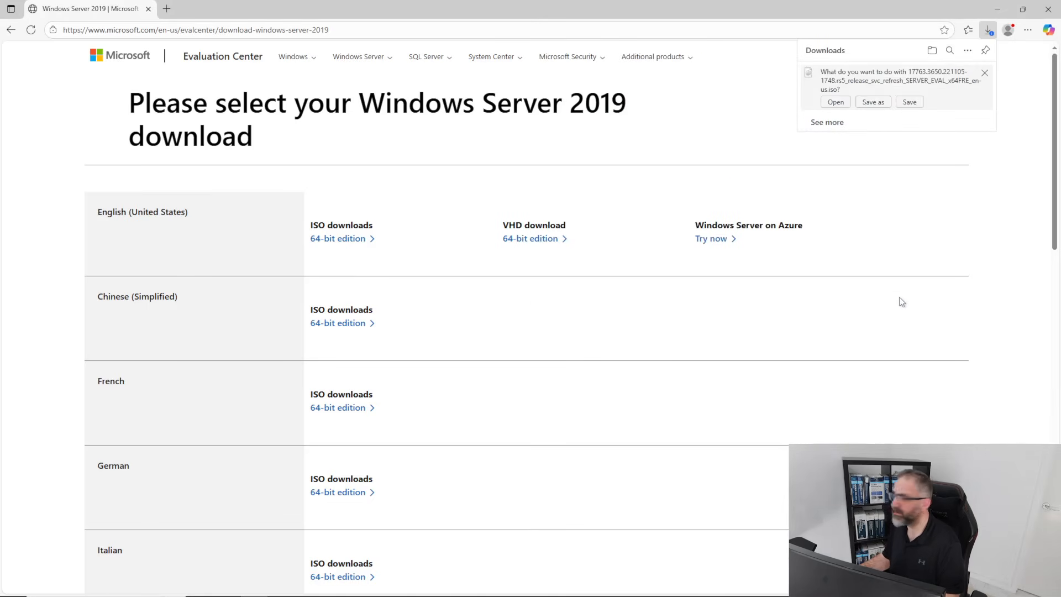
left_click(872, 102)
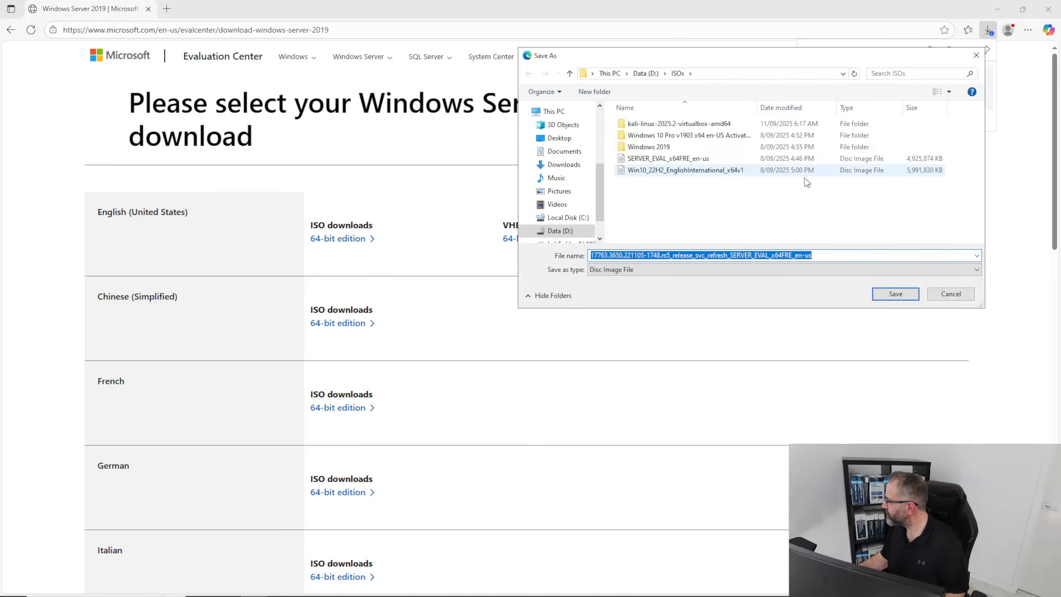
left_click(896, 293)
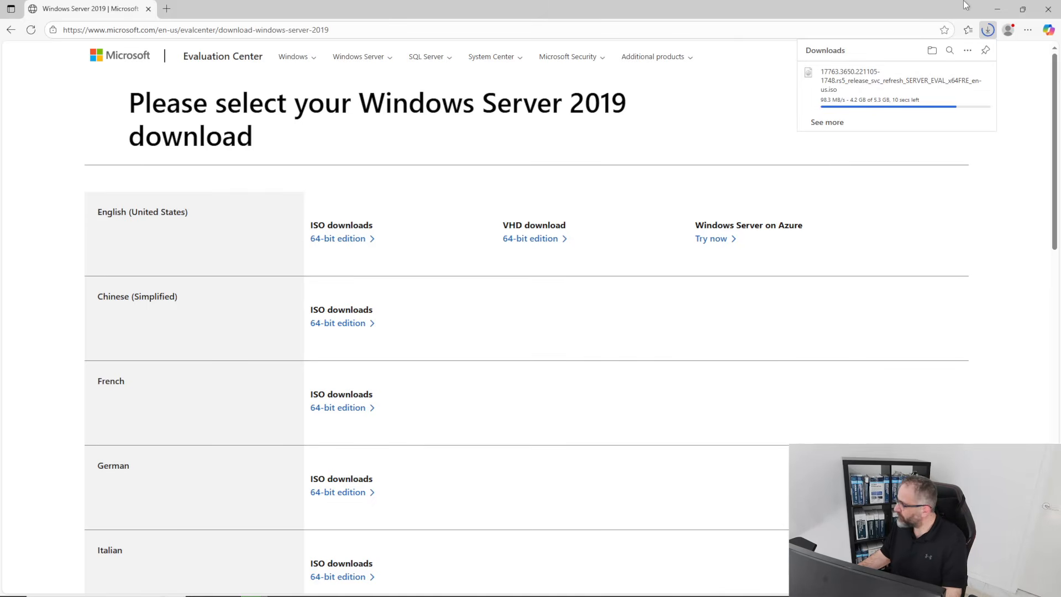
Restore Edge to a smaller window, then open D:\ISOs in an enlarged File Explorer.
left_click(1022, 10)
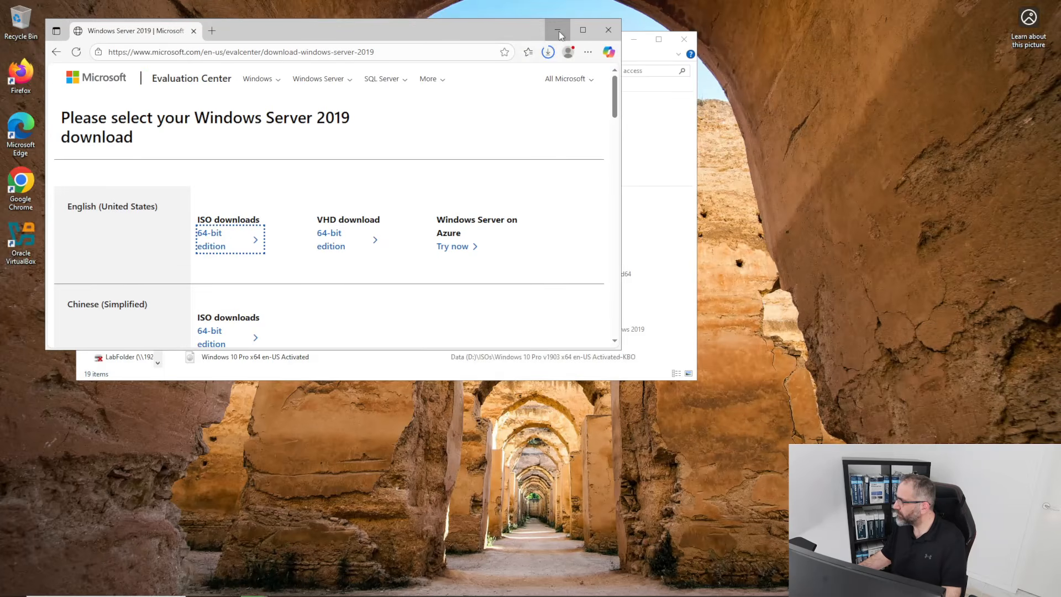
left_click(558, 30)
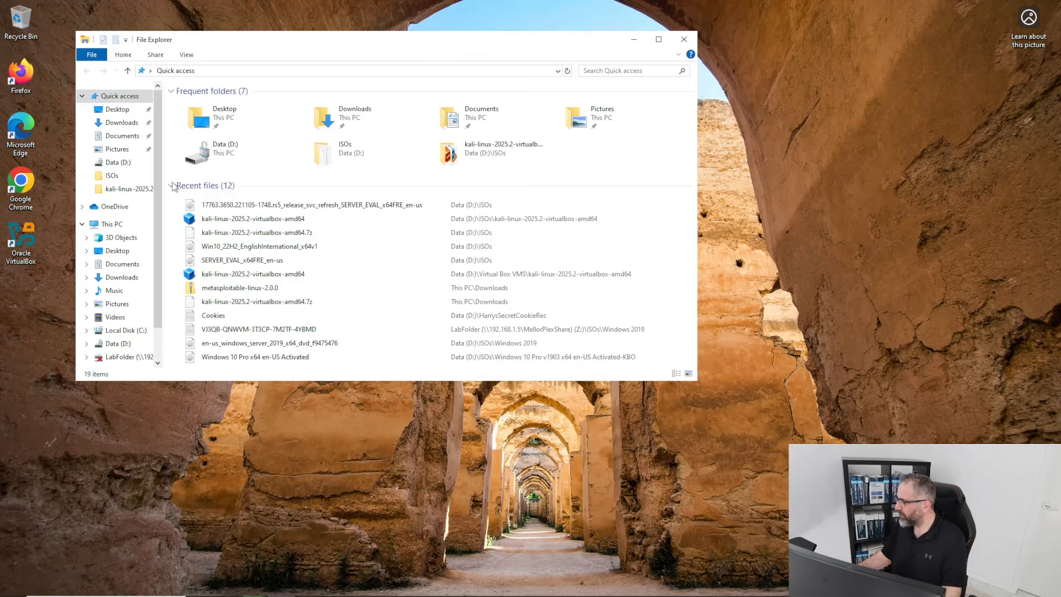
left_click(121, 136)
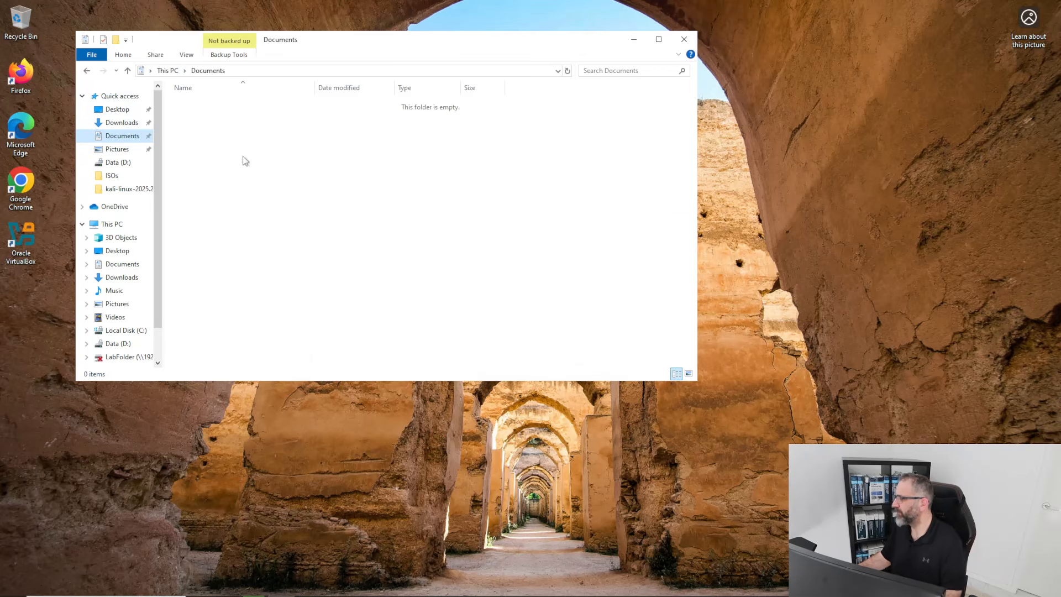
left_click(115, 164)
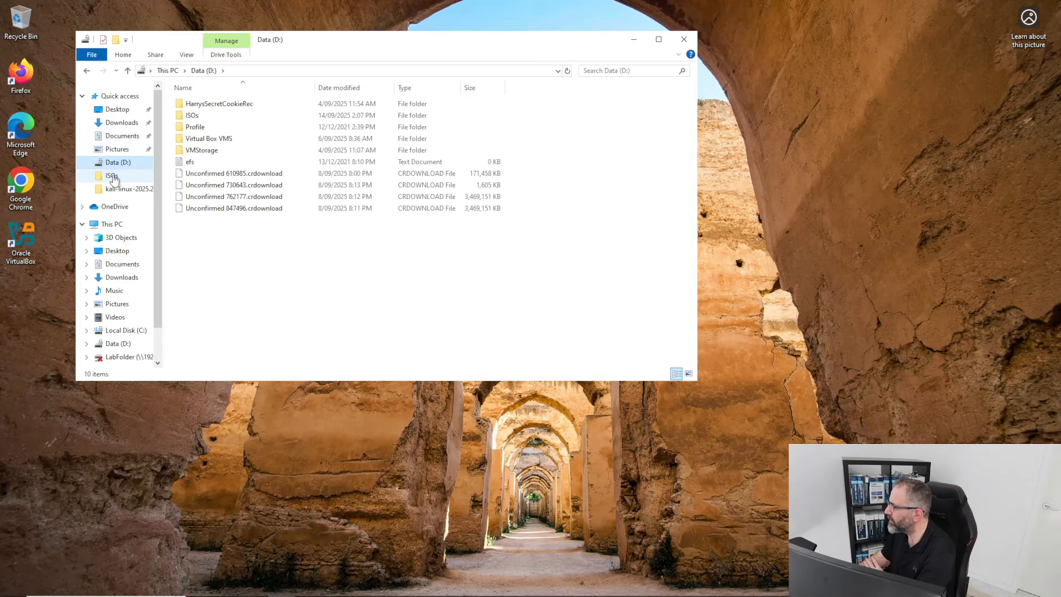
left_click(113, 177)
left_click_drag(208, 43, 202, 36)
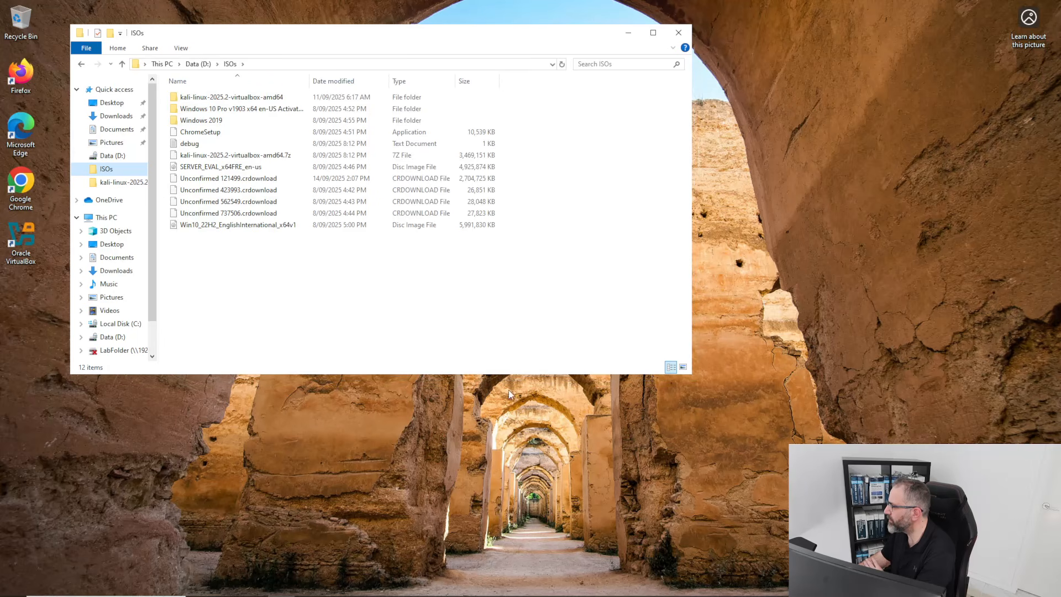
left_click_drag(691, 375, 857, 453)
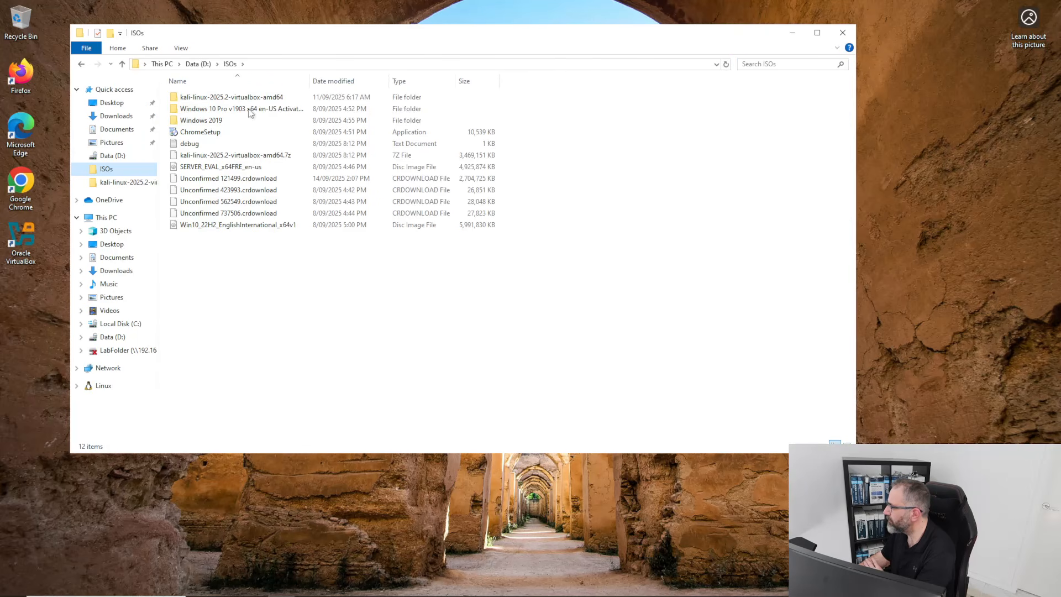
Move the old Windows 10 Pro and Windows 2019 folders to the Recycle Bin.
double_click(238, 121)
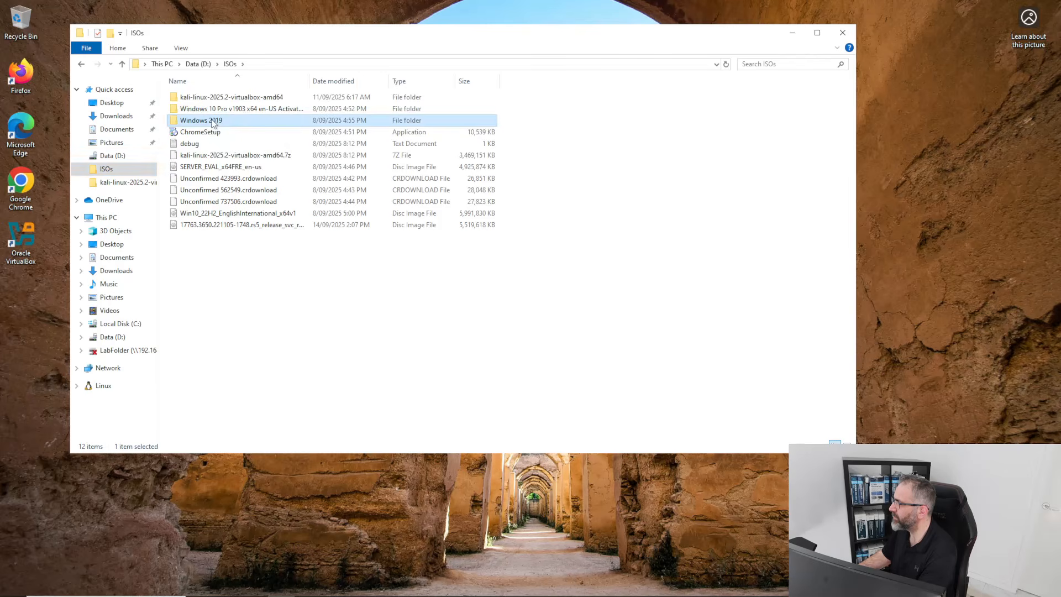
left_click(122, 64)
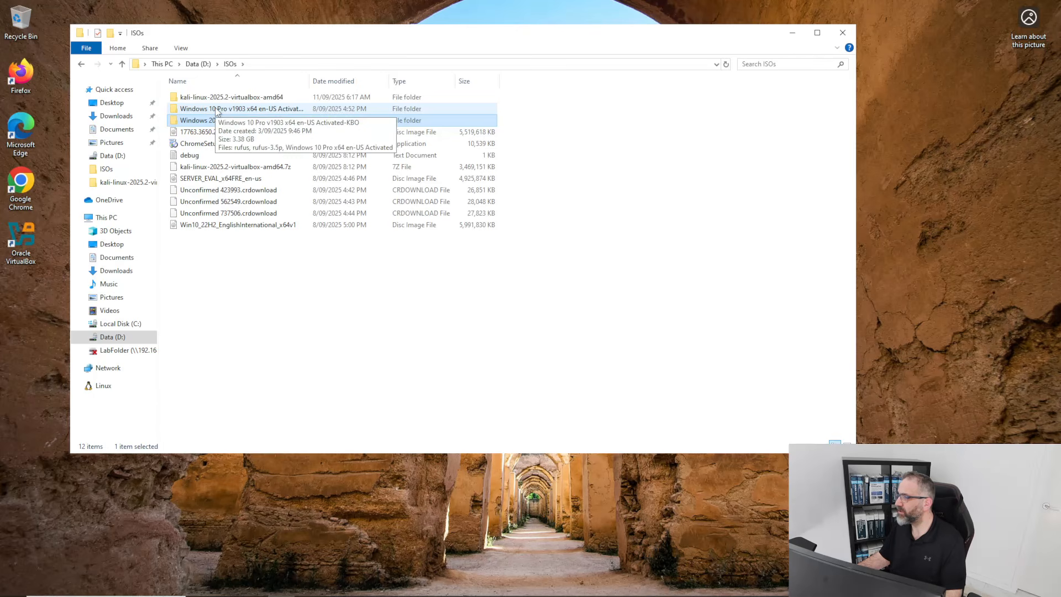
left_click(216, 110)
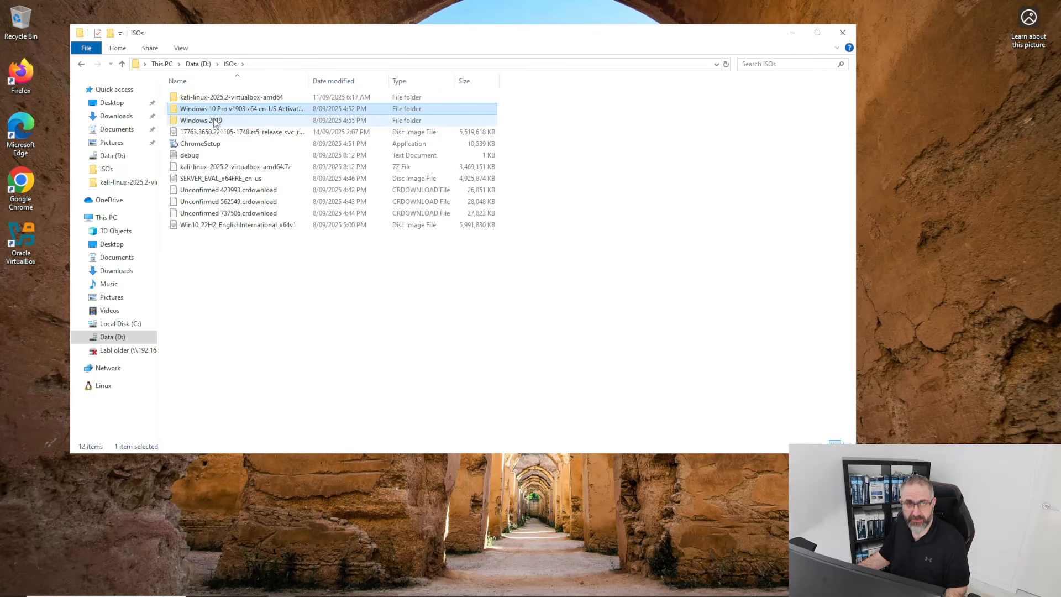
left_click(216, 121, "ctrl")
right_click(215, 122)
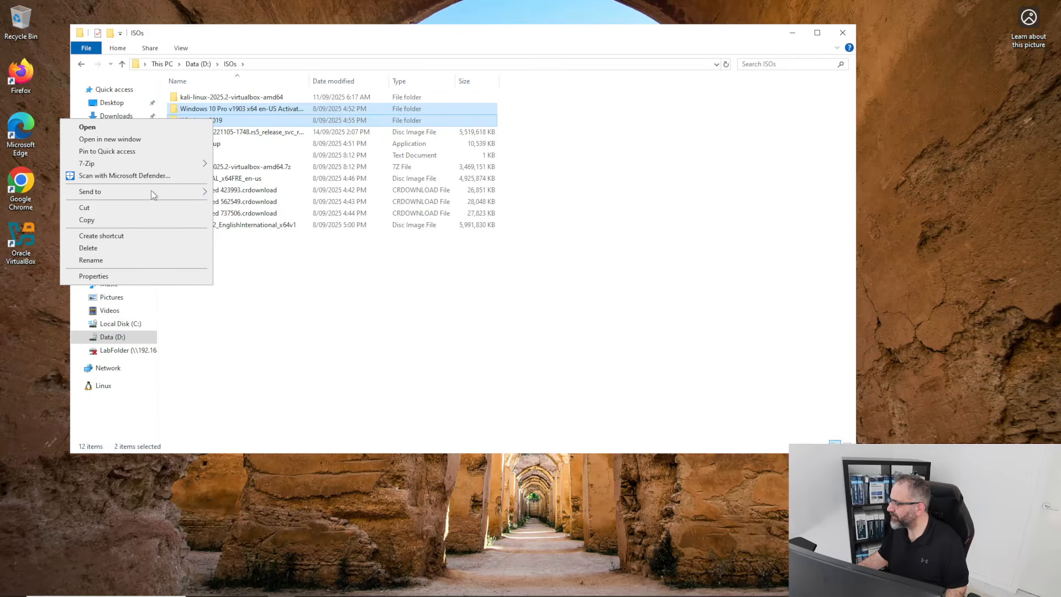
left_click(217, 36)
left_click_drag(191, 111, 22, 23)
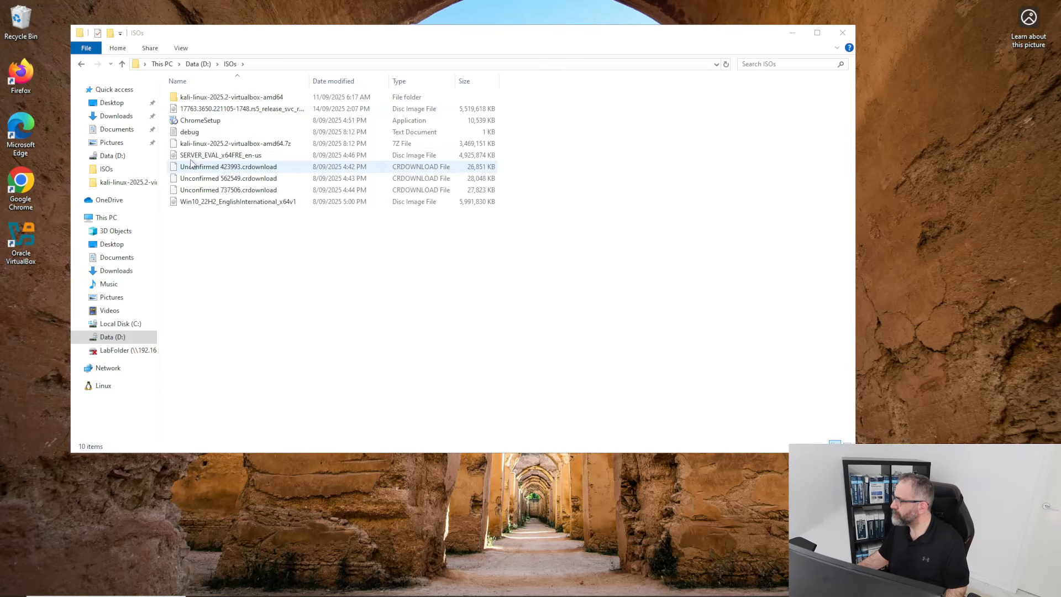
From Edge's downloads list, show the downloaded ISO in its folder and move the window aside.
mouse_move(166, 594)
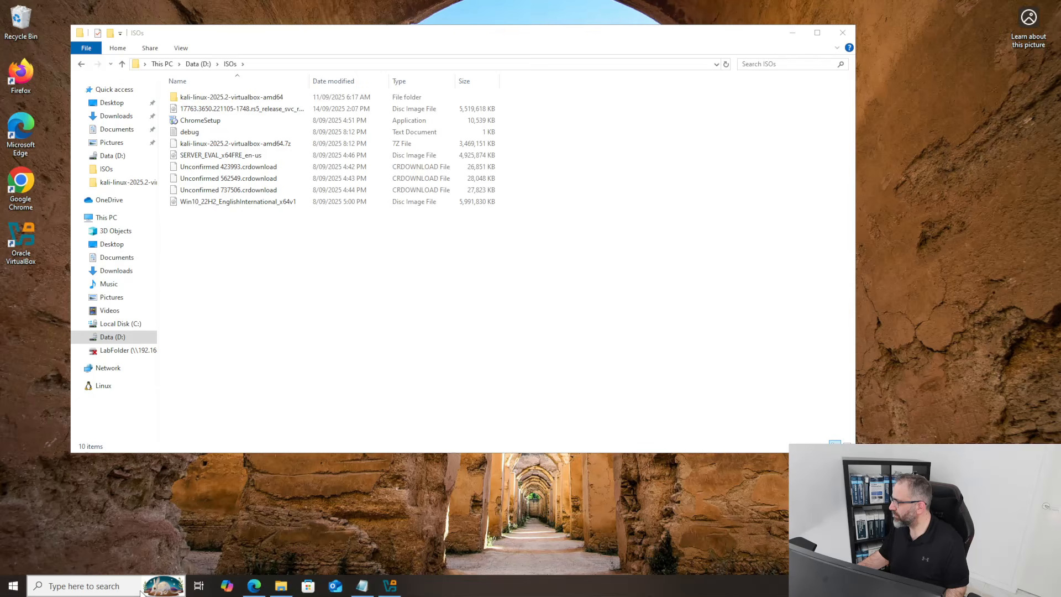
left_click(254, 586)
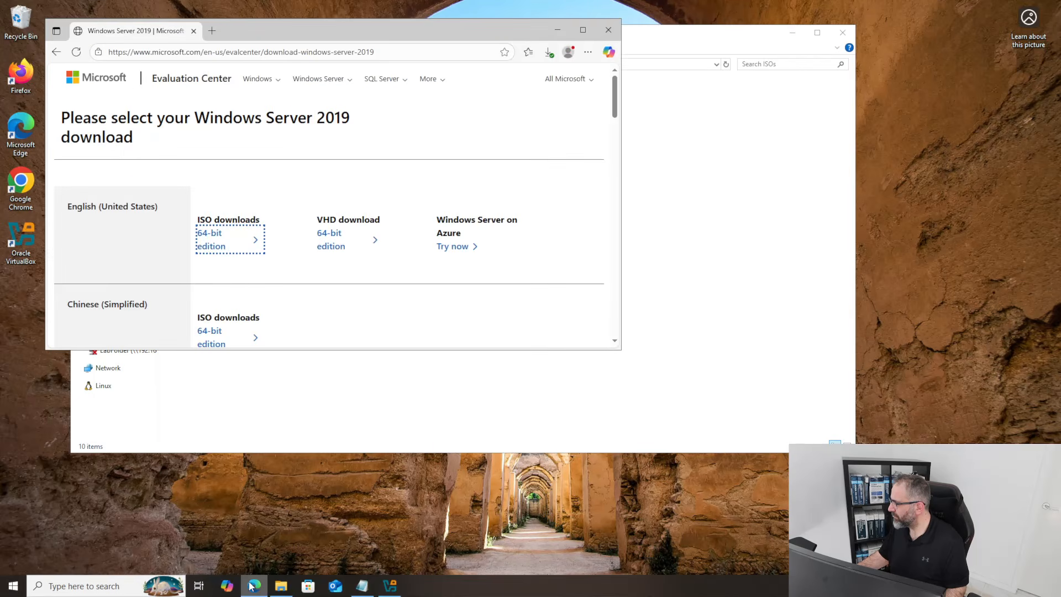
left_click(550, 52)
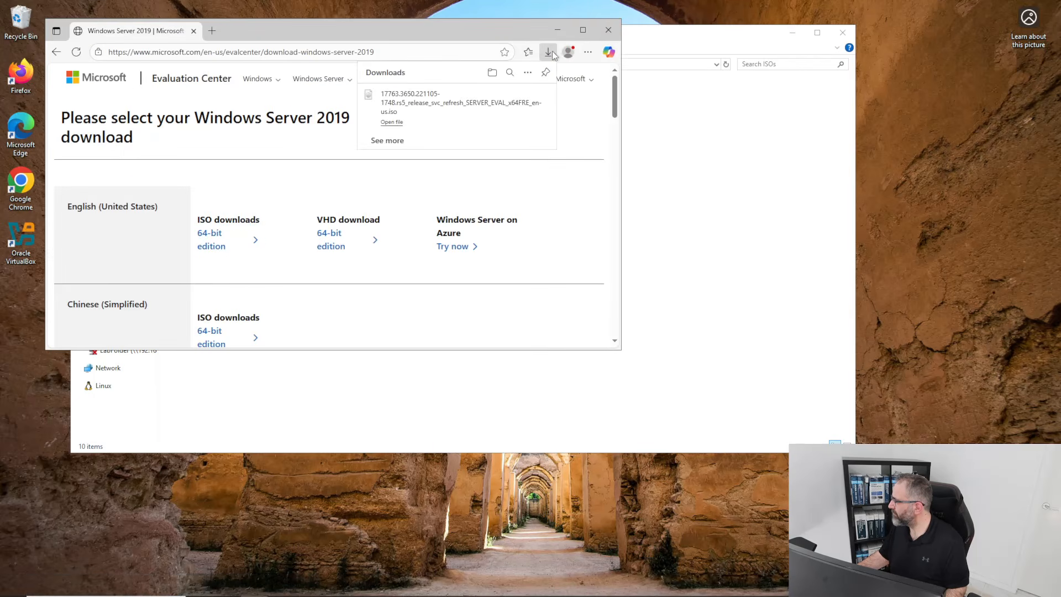
left_click(509, 107)
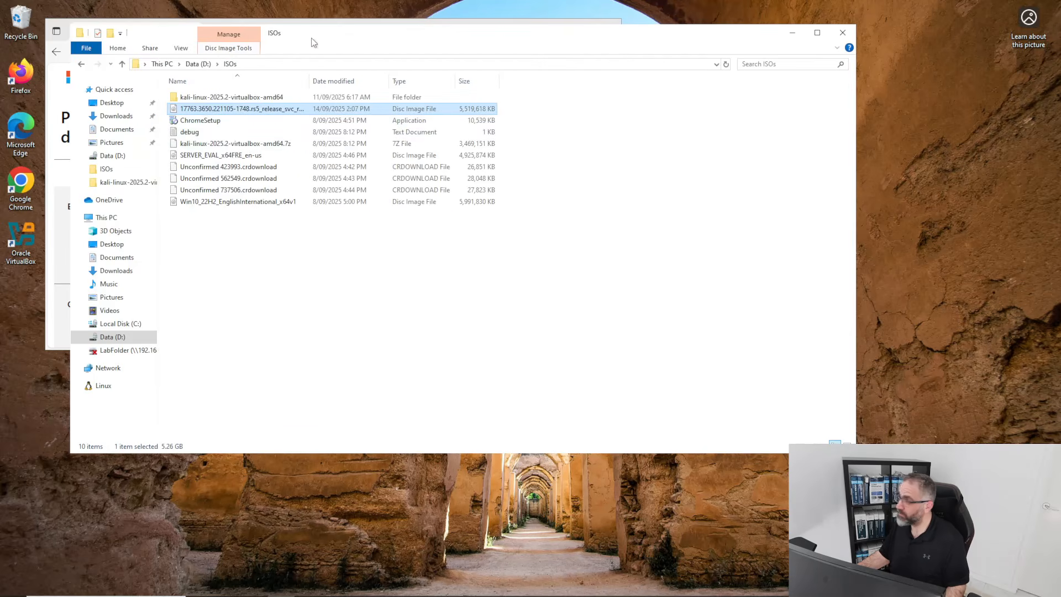
left_click_drag(313, 40, 516, 75)
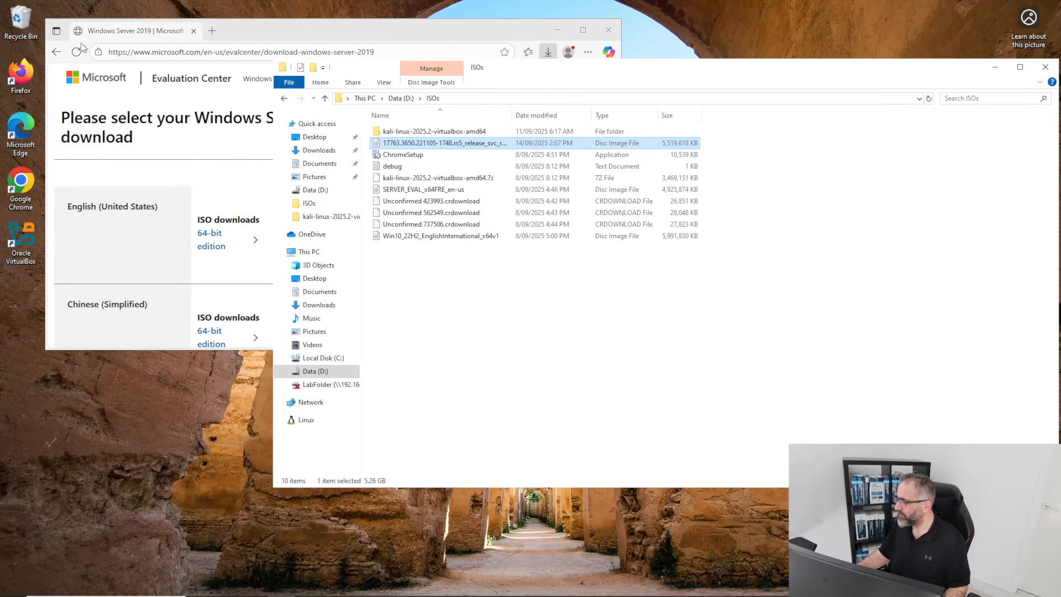
Minimize Explorer and Edge, then enlarge VirtualBox Manager to show Kali's full details.
left_click(390, 586)
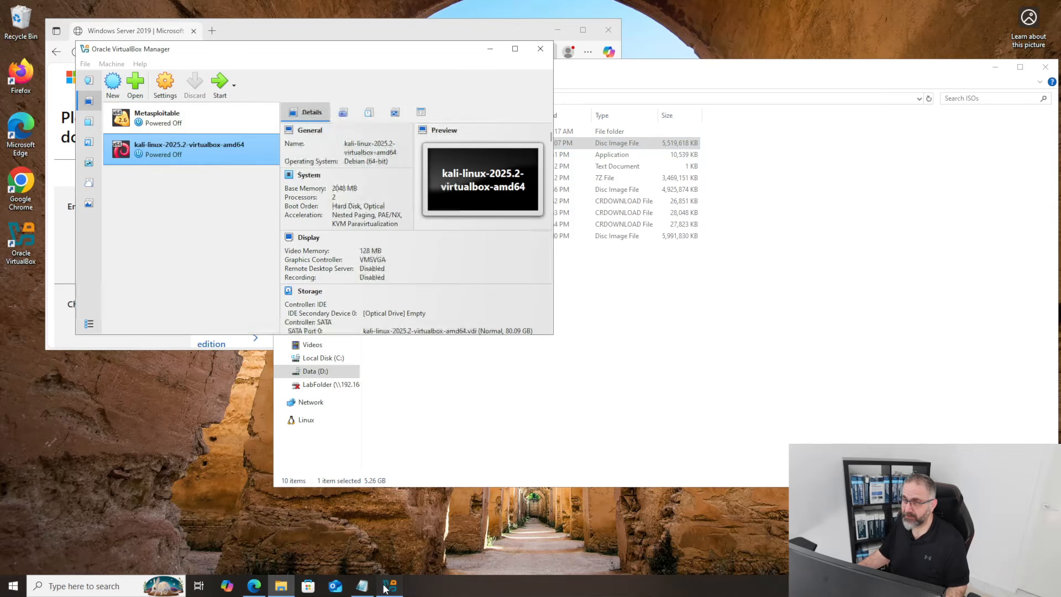
left_click(995, 67)
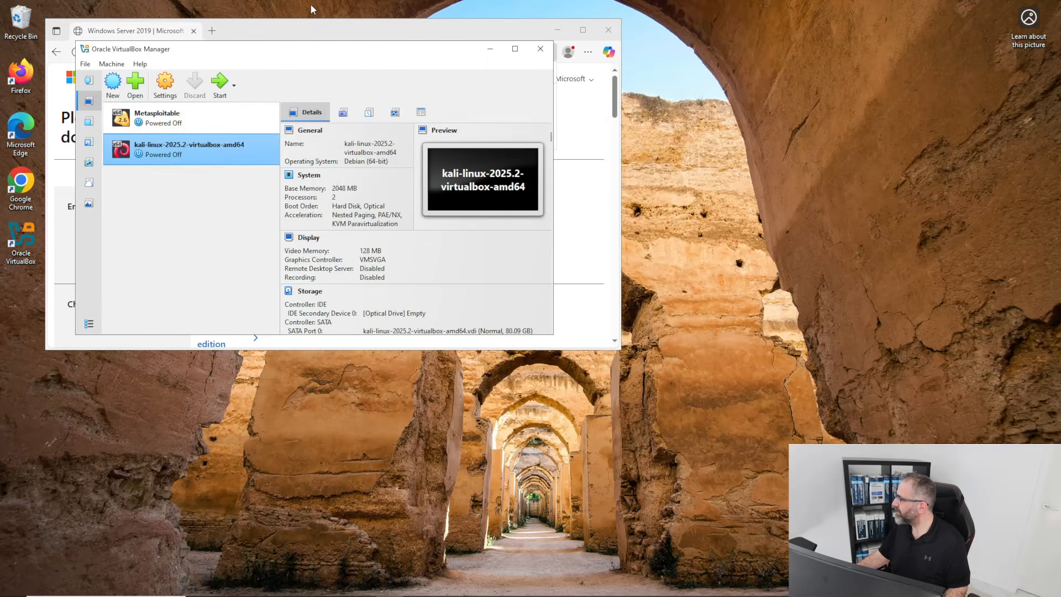
left_click(547, 30)
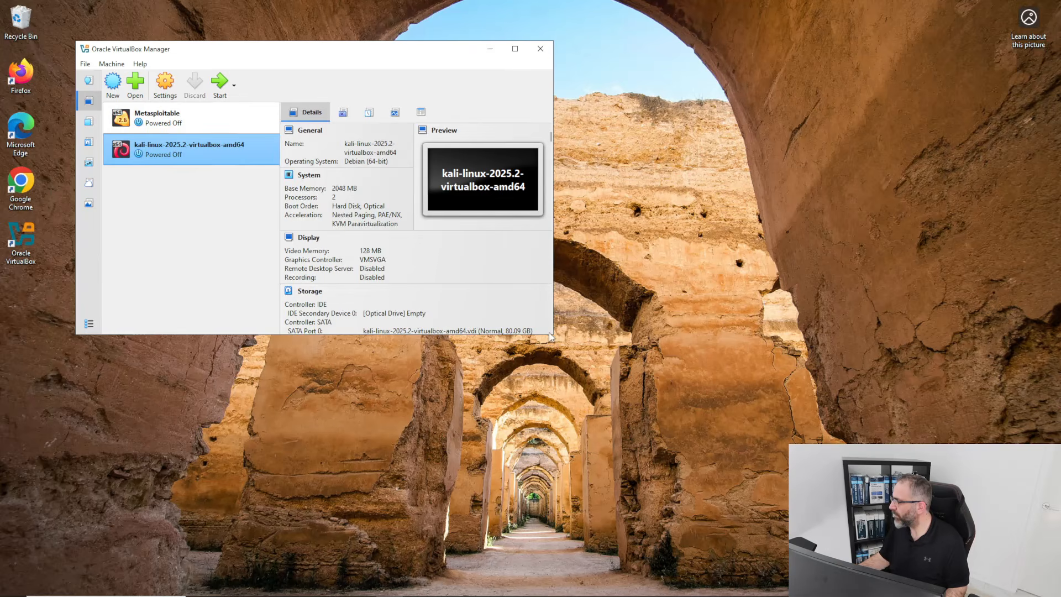
left_click_drag(550, 336, 717, 521)
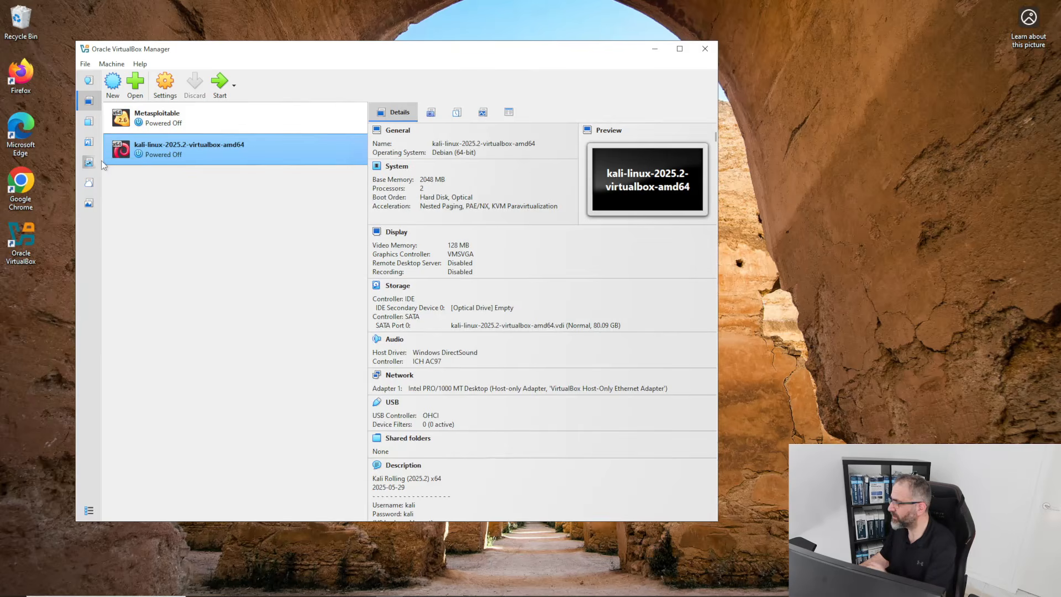
Start a new virtual machine named HarrysDC and select its VM folder path.
left_click(113, 82)
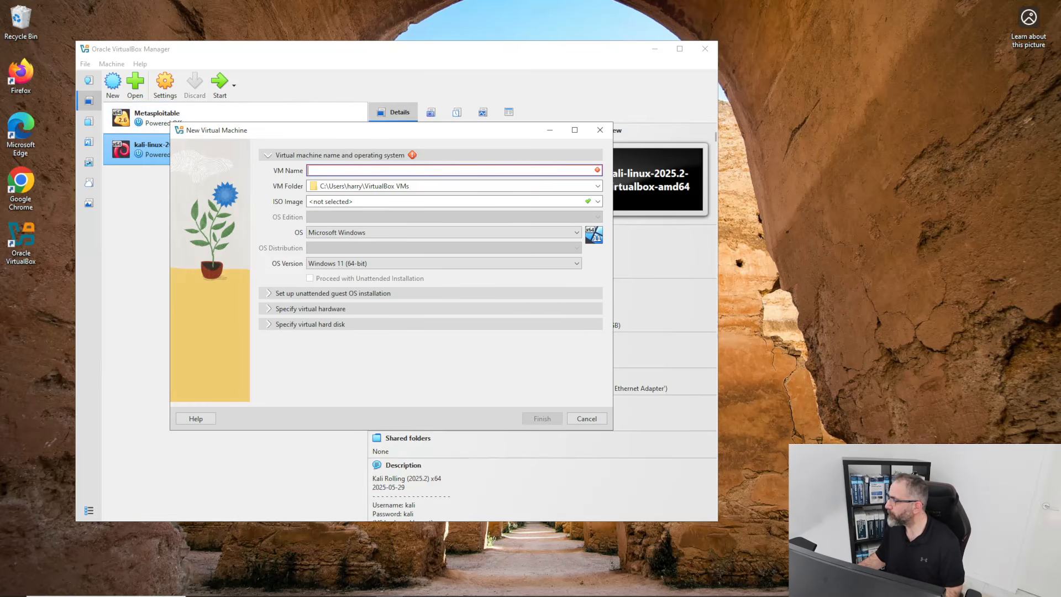
type("HarrysDC")
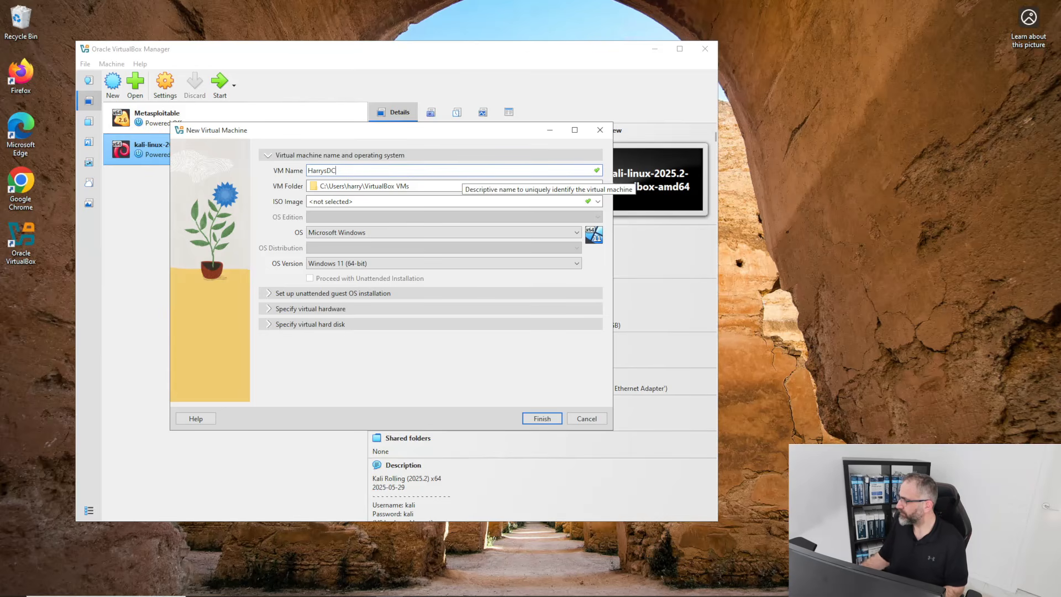
left_click(463, 201)
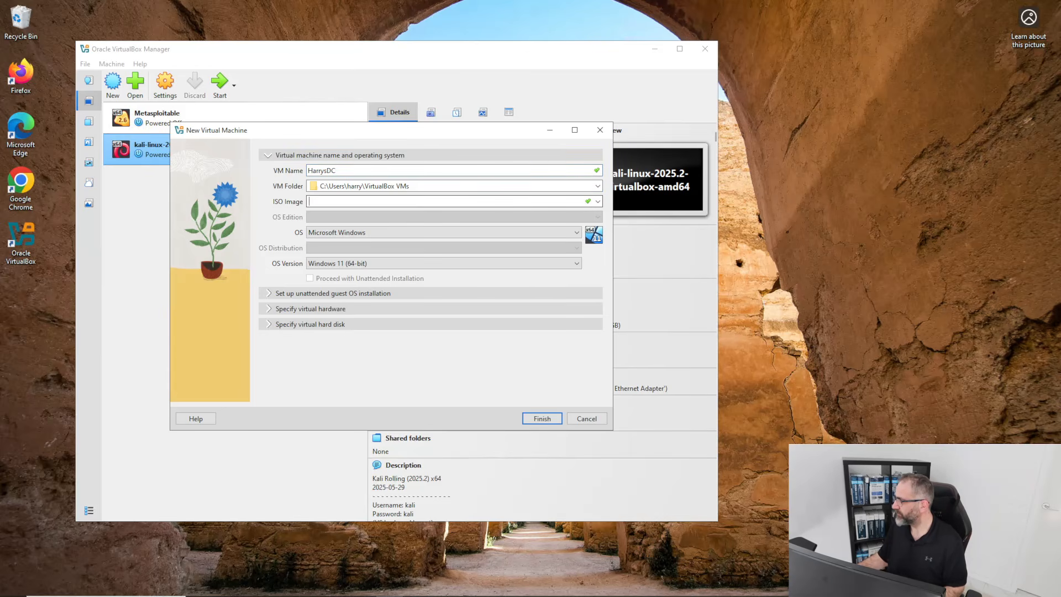
left_click(597, 187)
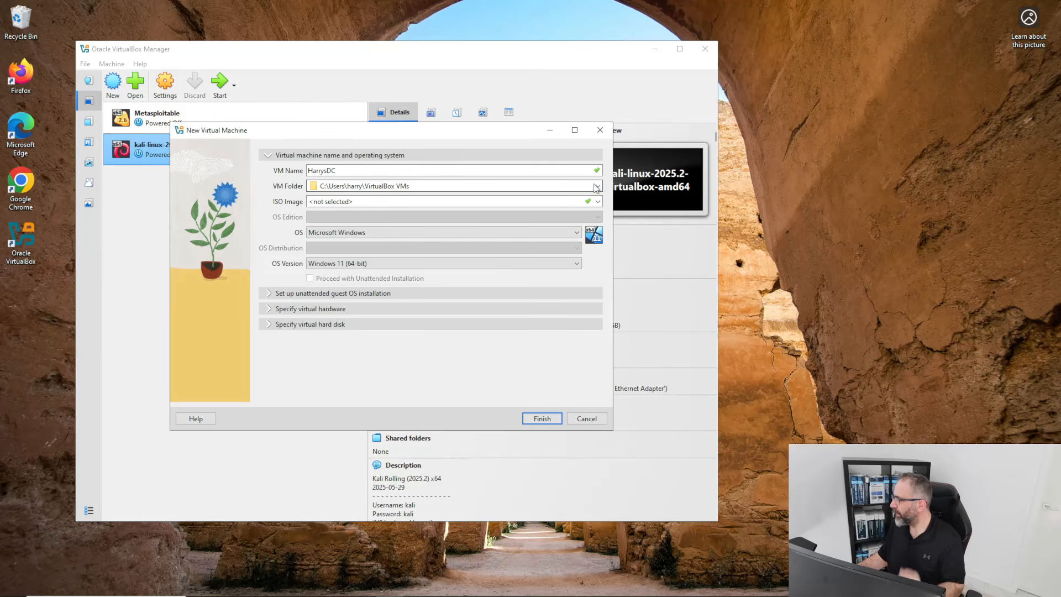
left_click(601, 189)
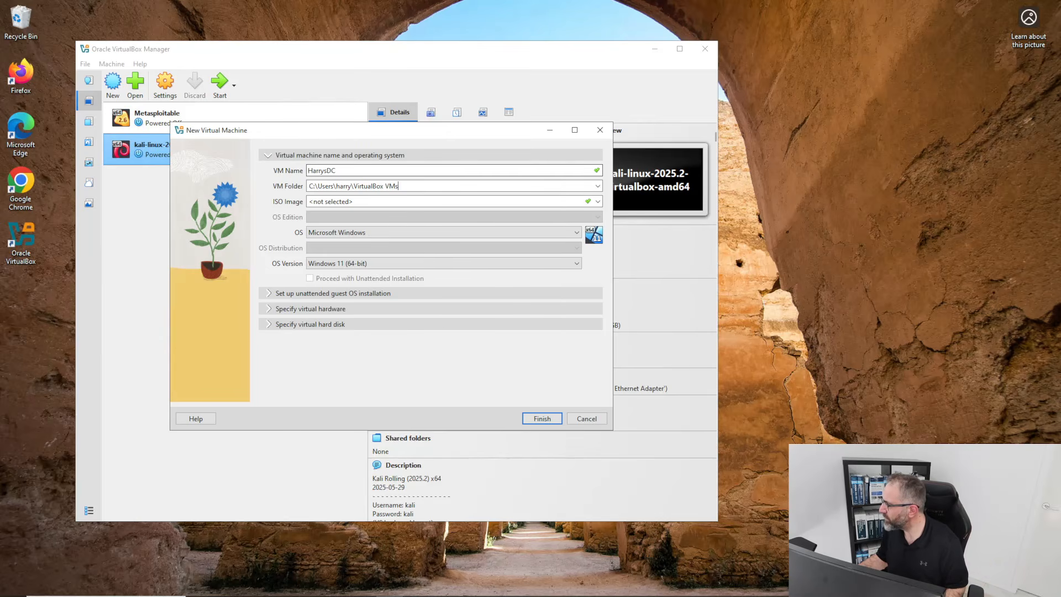
left_click_drag(399, 186, 308, 186)
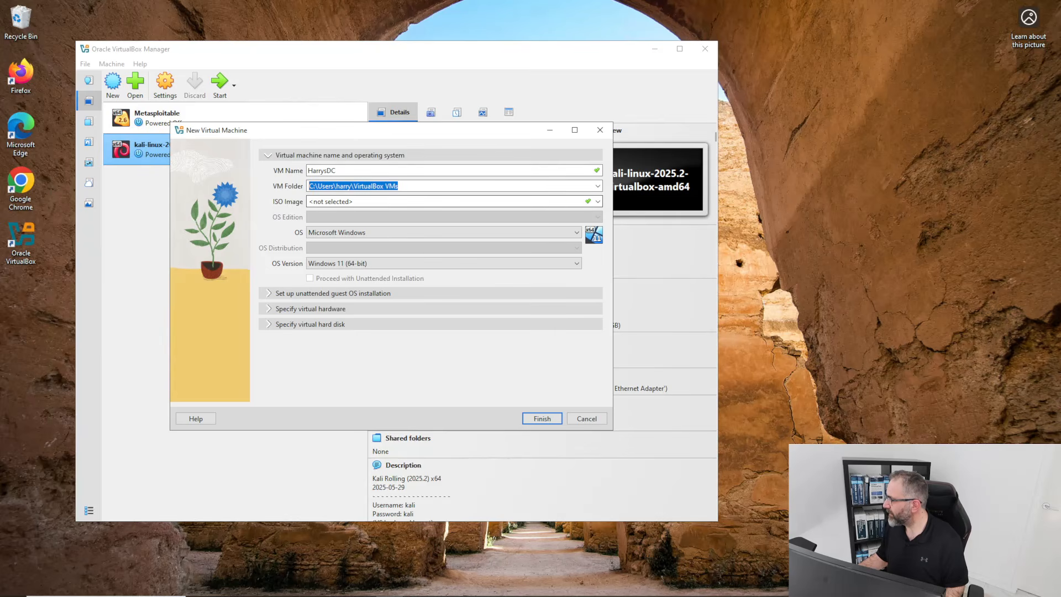
Choose the 17763 Windows Server 2019 ISO from D:\ISOs as the ISO image.
left_click(598, 202)
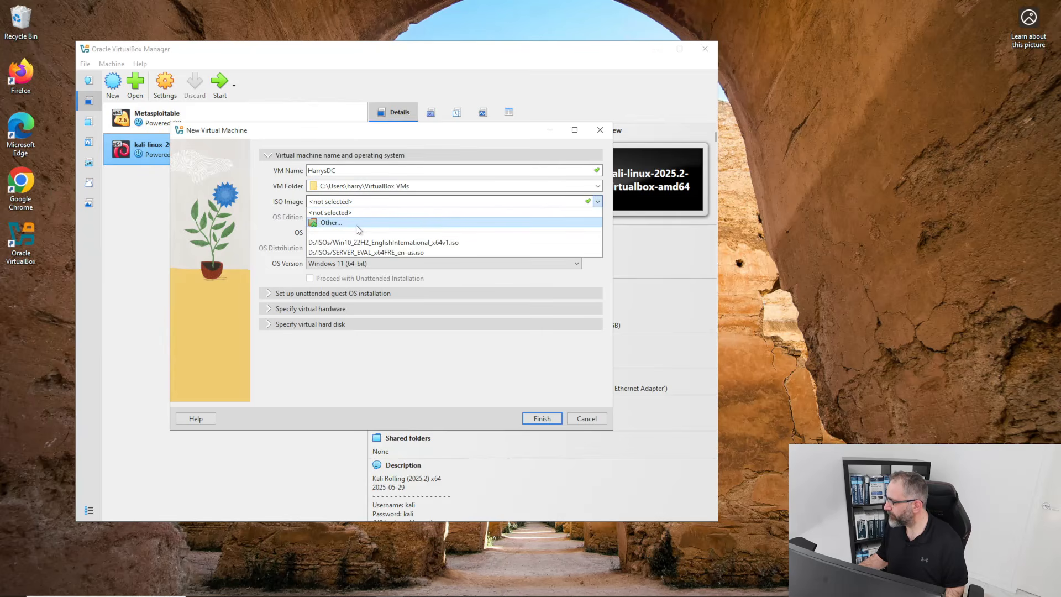
left_click(332, 222)
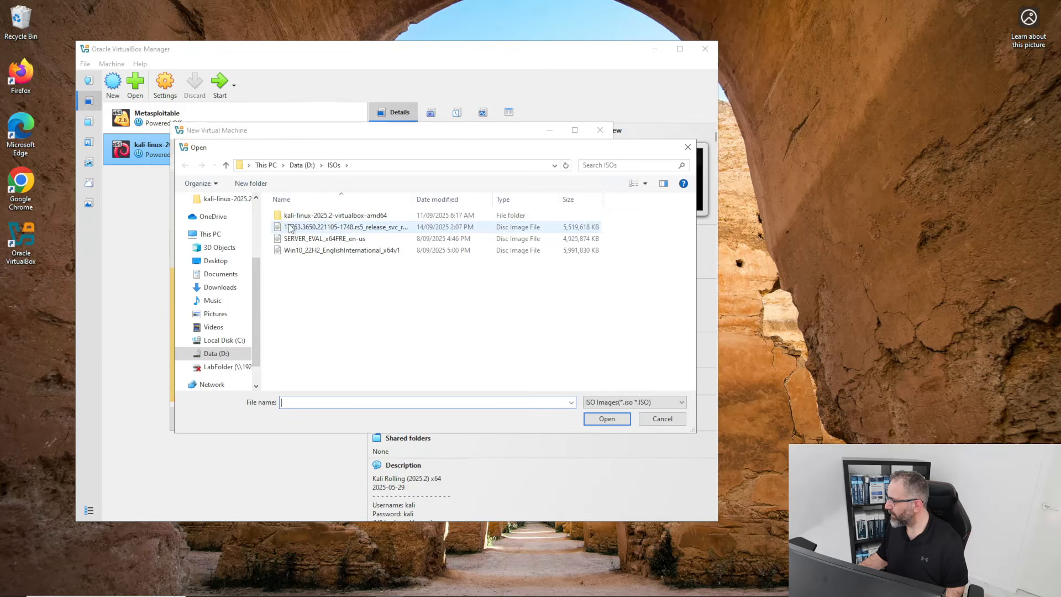
left_click(374, 228)
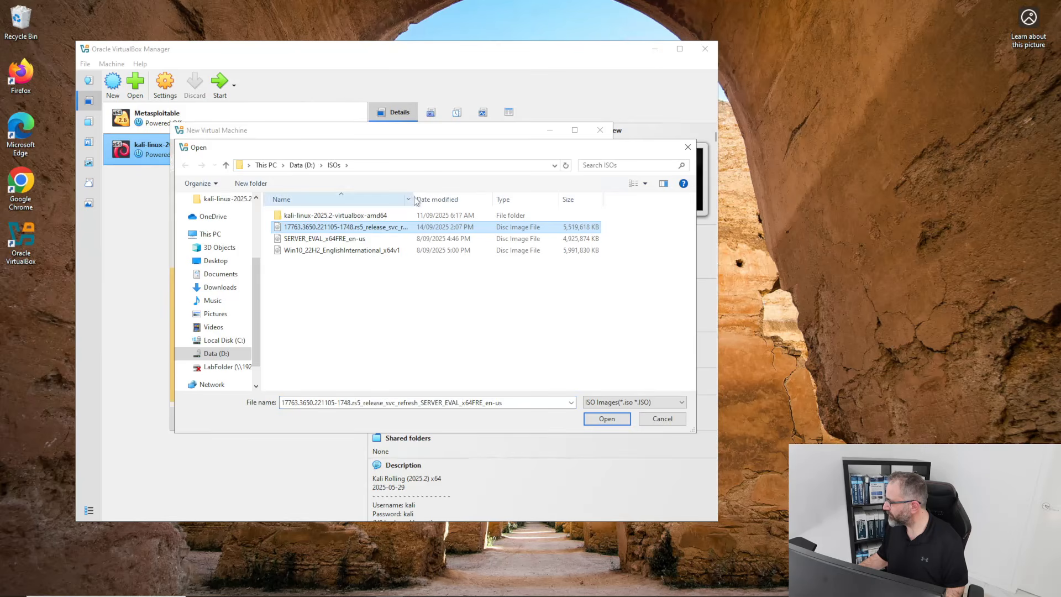
left_click_drag(414, 200, 528, 207)
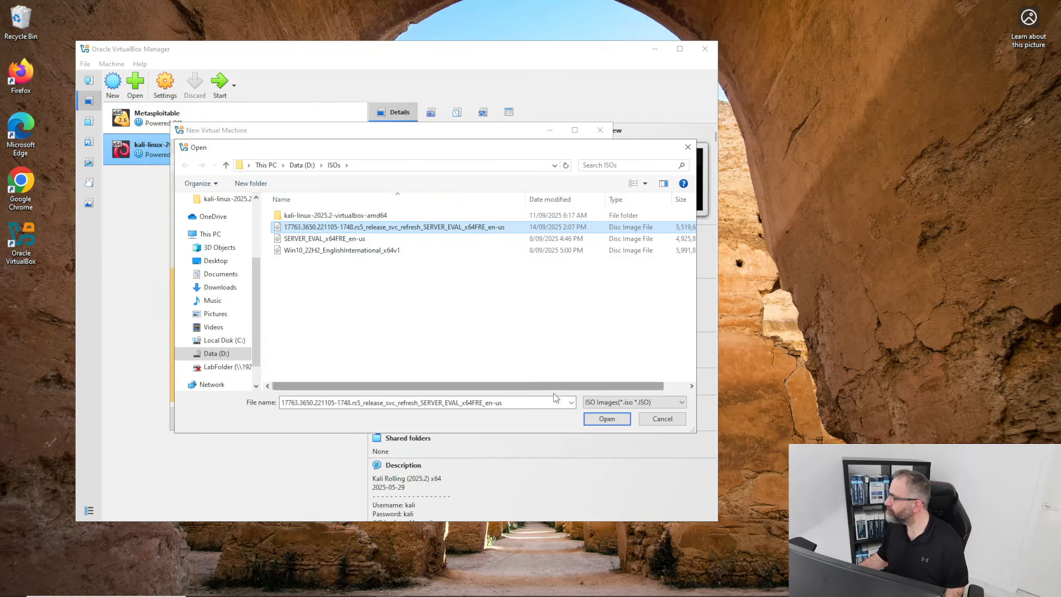
left_click(592, 420)
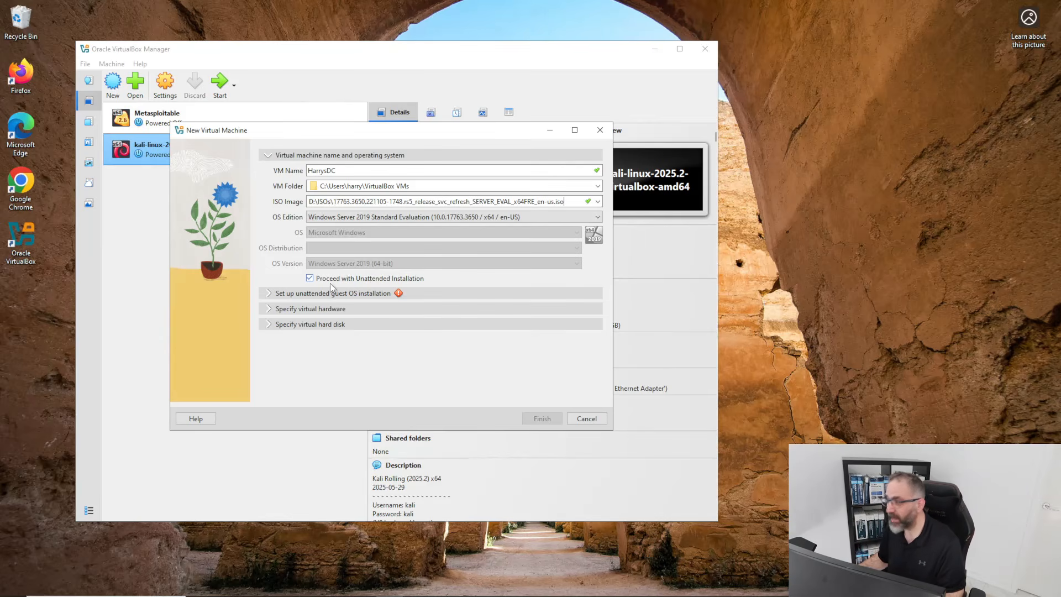
Give the new VM 4096 MB base memory and 2 CPUs.
left_click(269, 293)
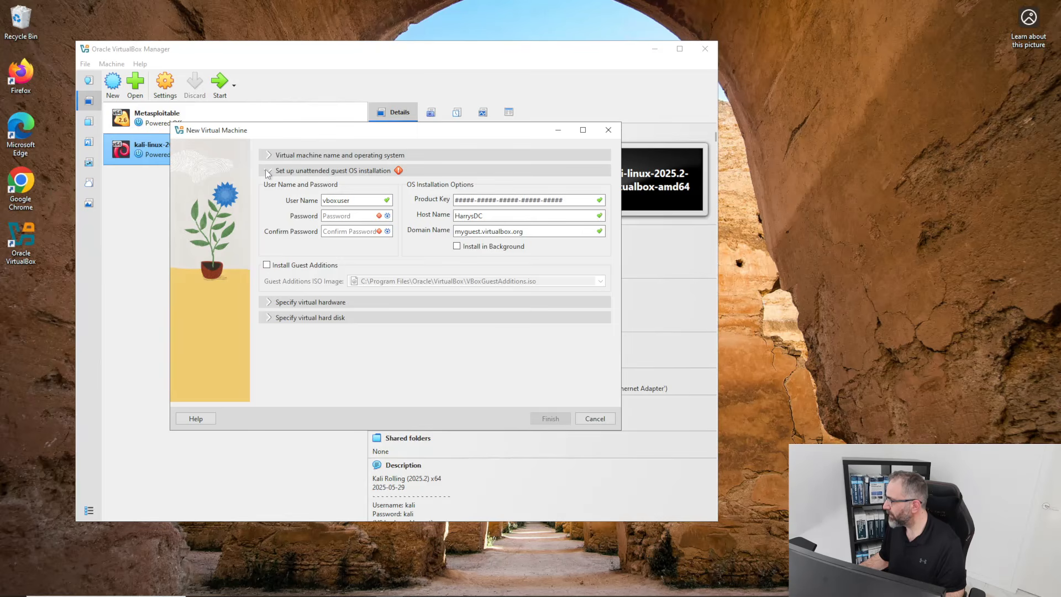
left_click(270, 303)
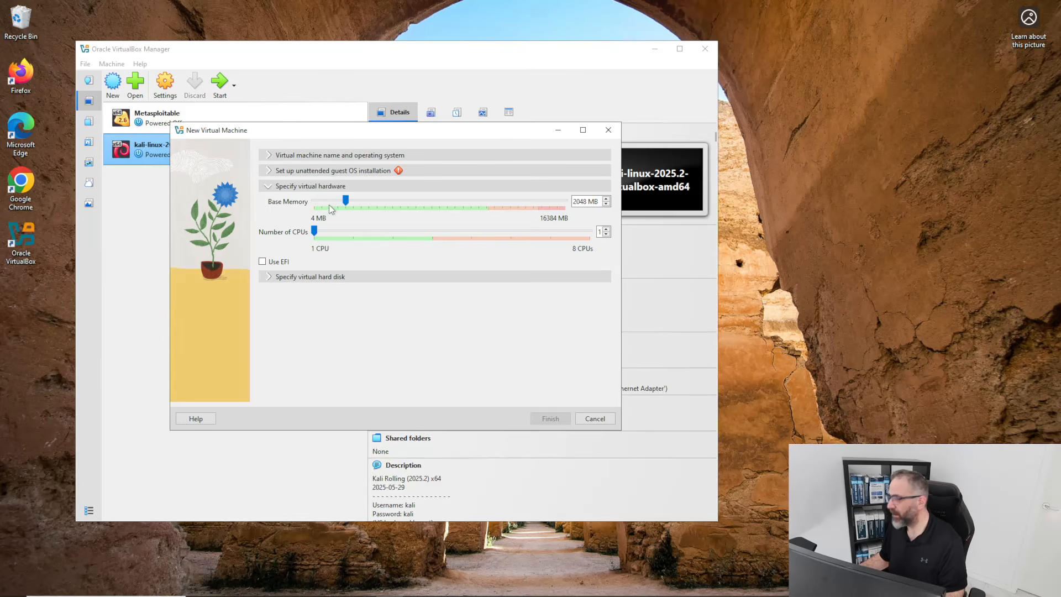
left_click_drag(348, 197, 363, 198)
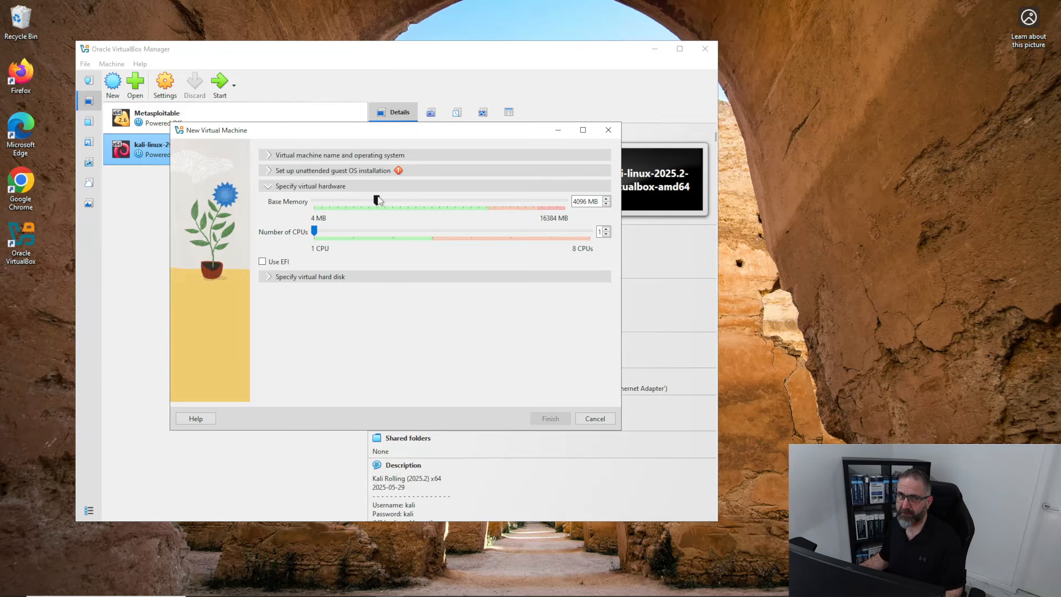
left_click(335, 232)
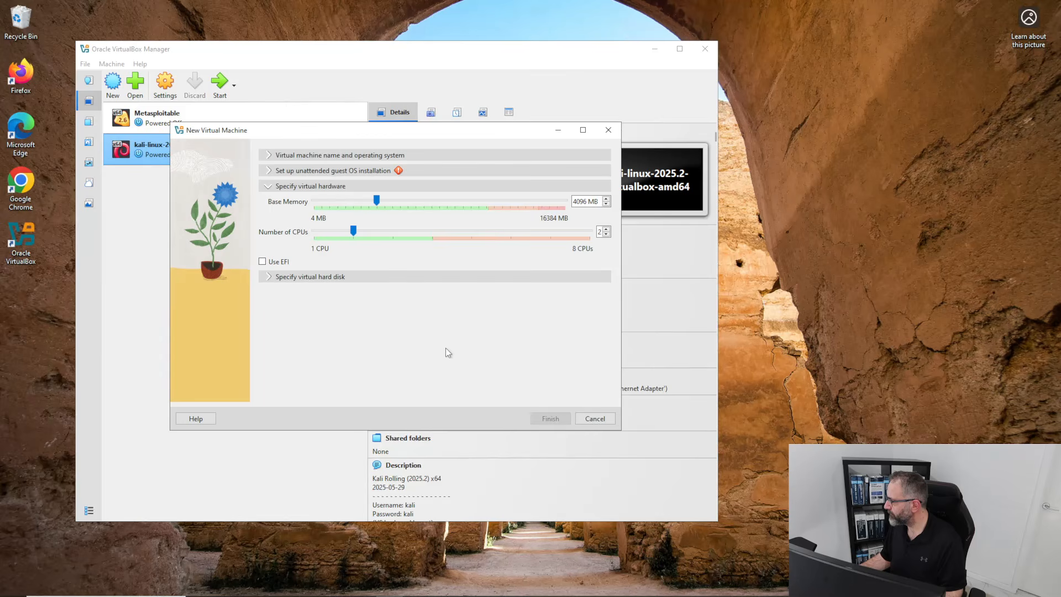
Keep the hard disk option set to create a new 50 GB virtual disk.
left_click(267, 277)
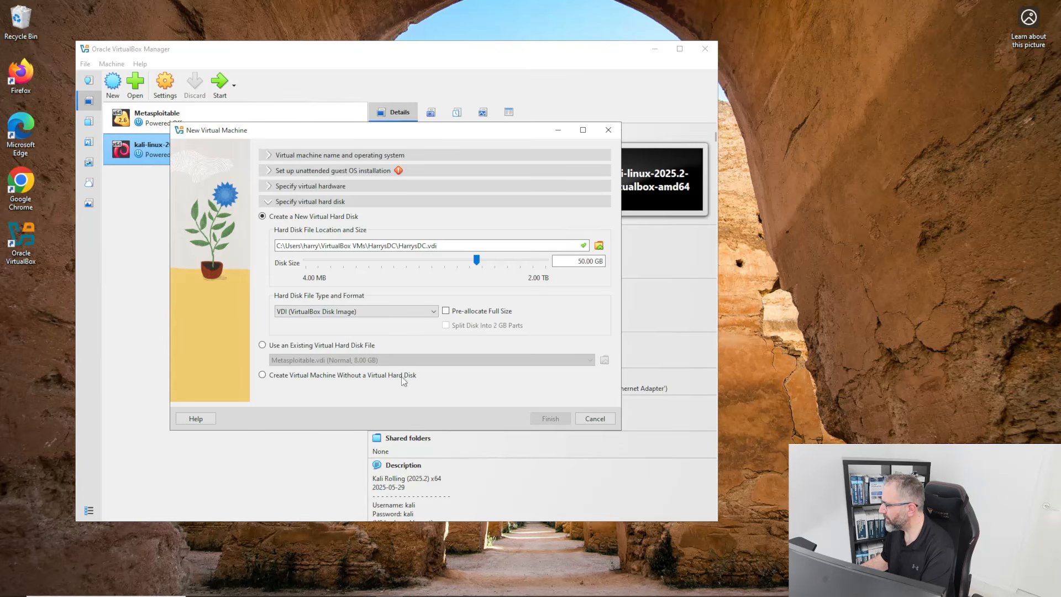
left_click(263, 375)
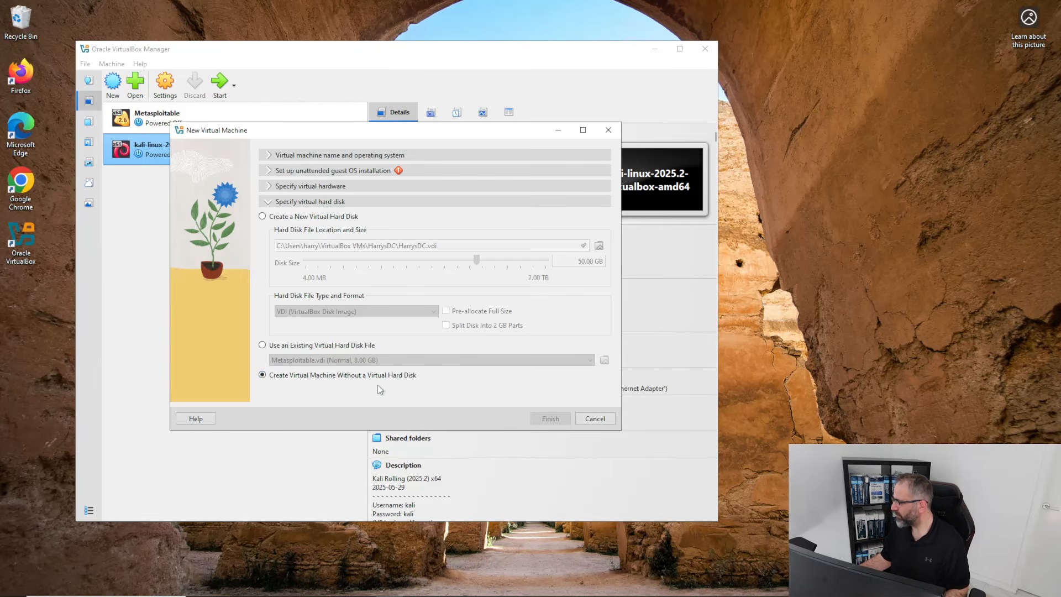
left_click(263, 217)
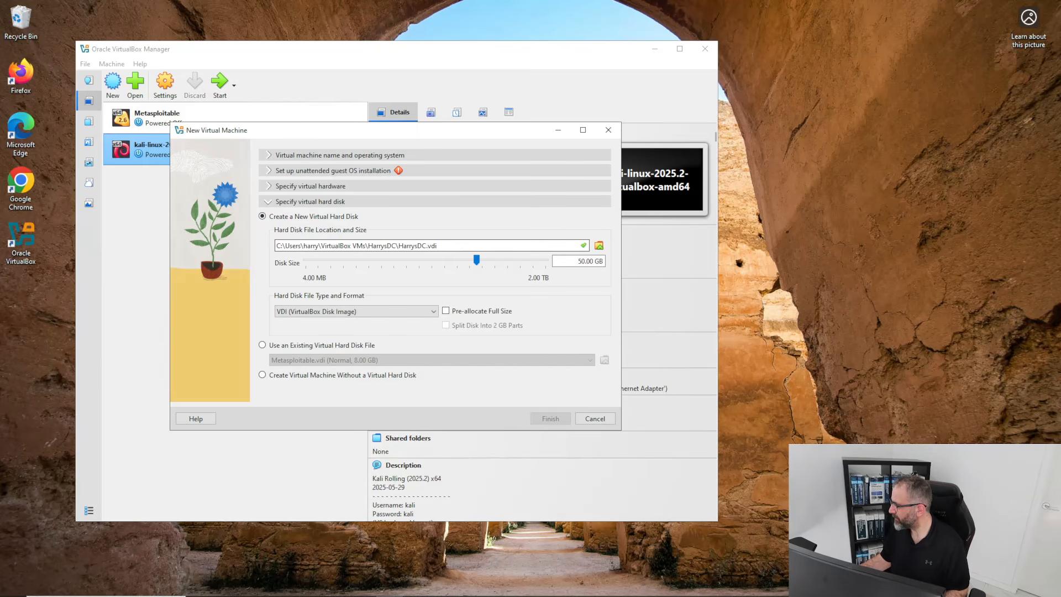
left_click(279, 155)
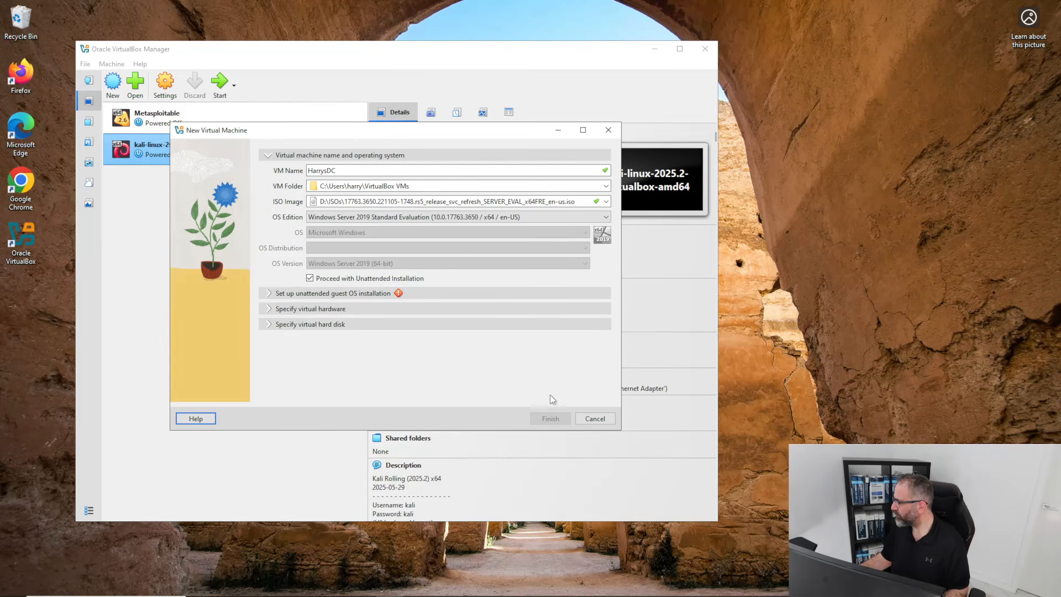
Set the Windows Server 2019 edition to Datacenter Evaluation (Desktop Experience).
left_click(338, 171)
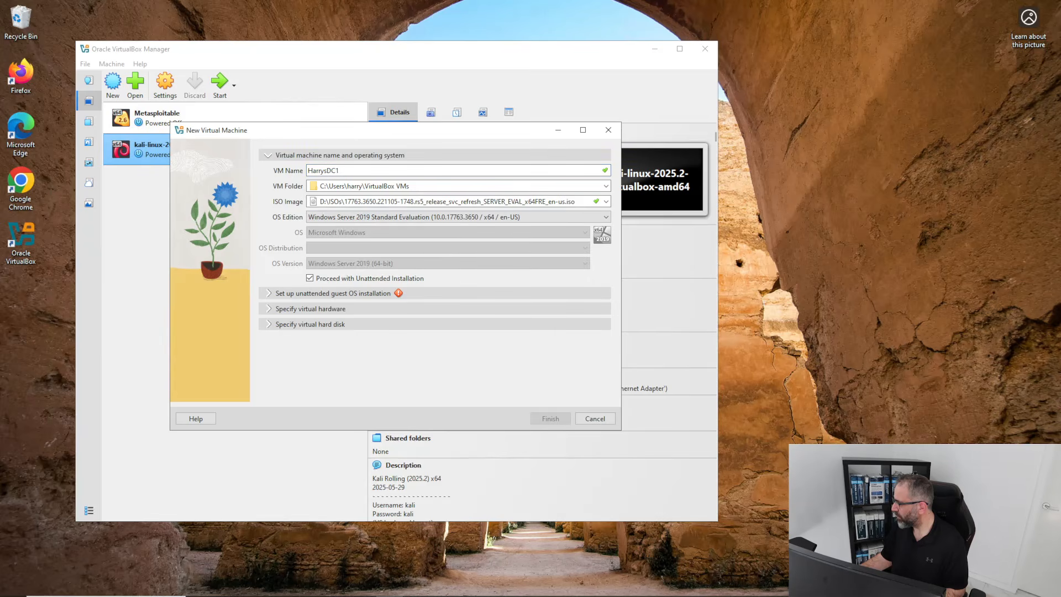
left_click(310, 278)
left_click(310, 278)
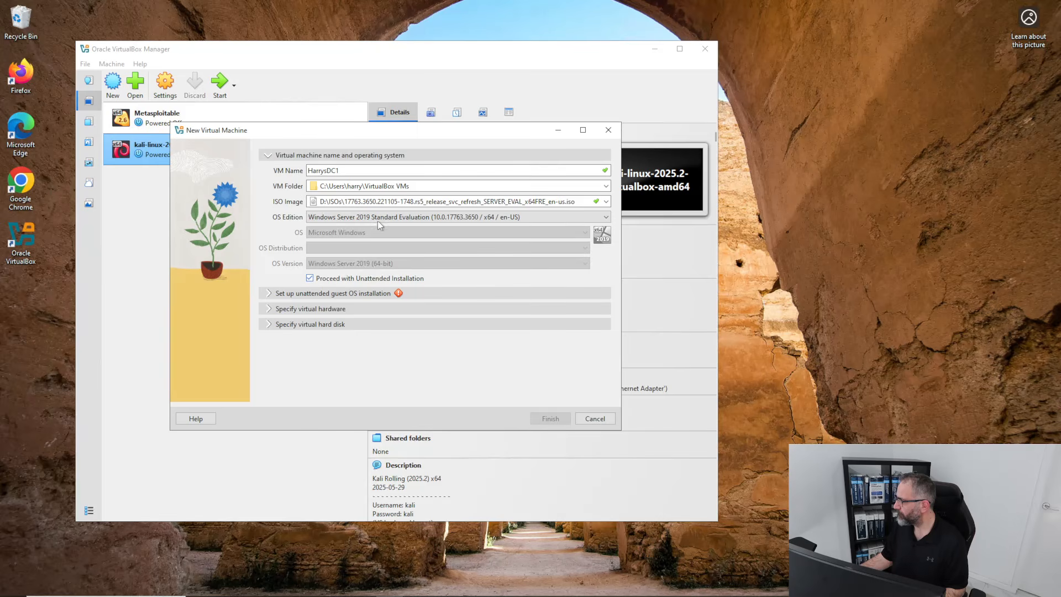
left_click(606, 218)
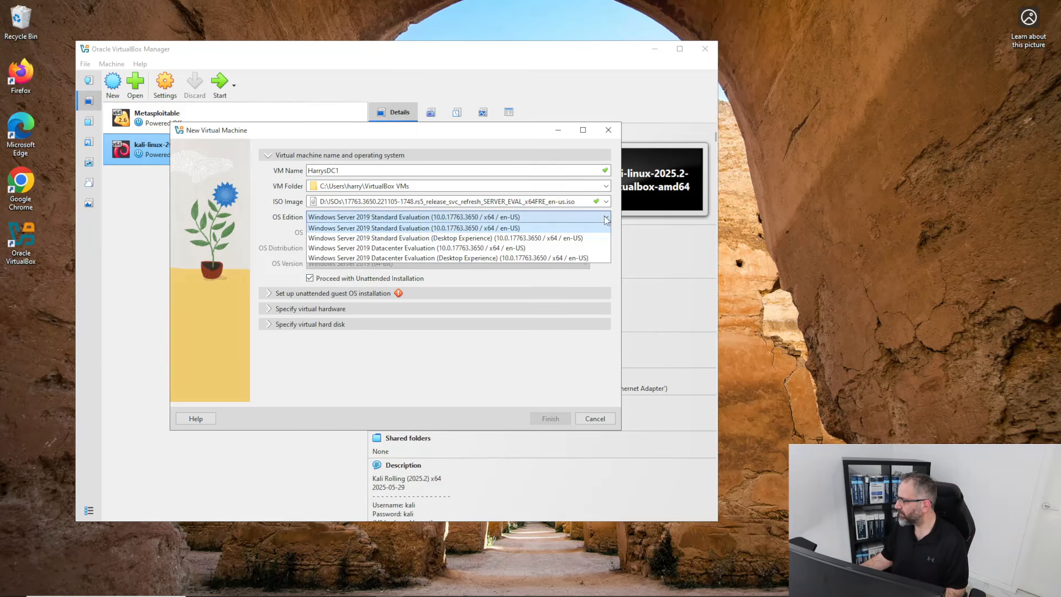
left_click(399, 239)
left_click(570, 216)
left_click(442, 247)
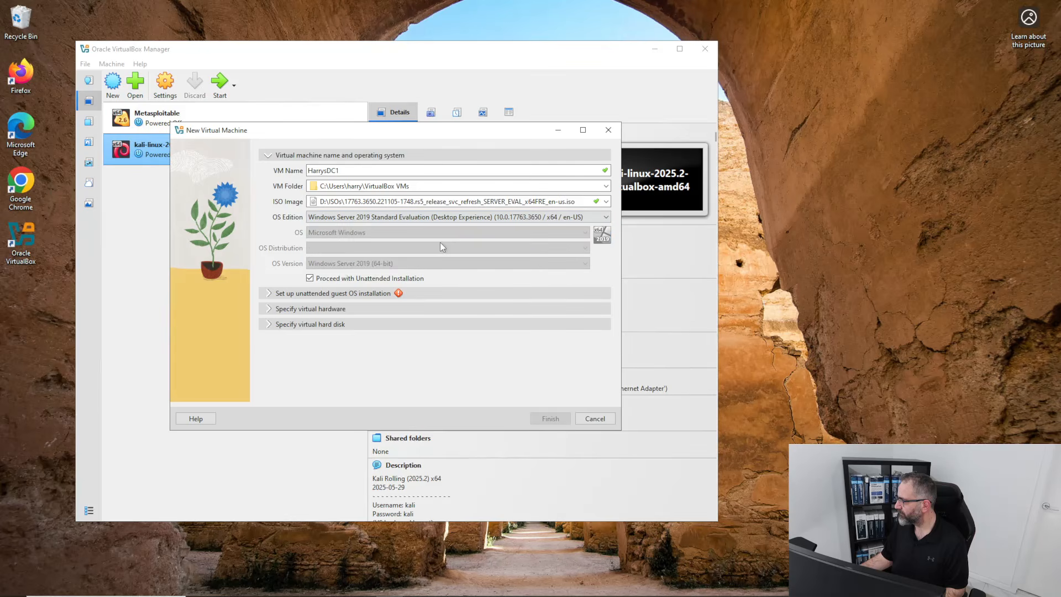
left_click(443, 217)
left_click(444, 257)
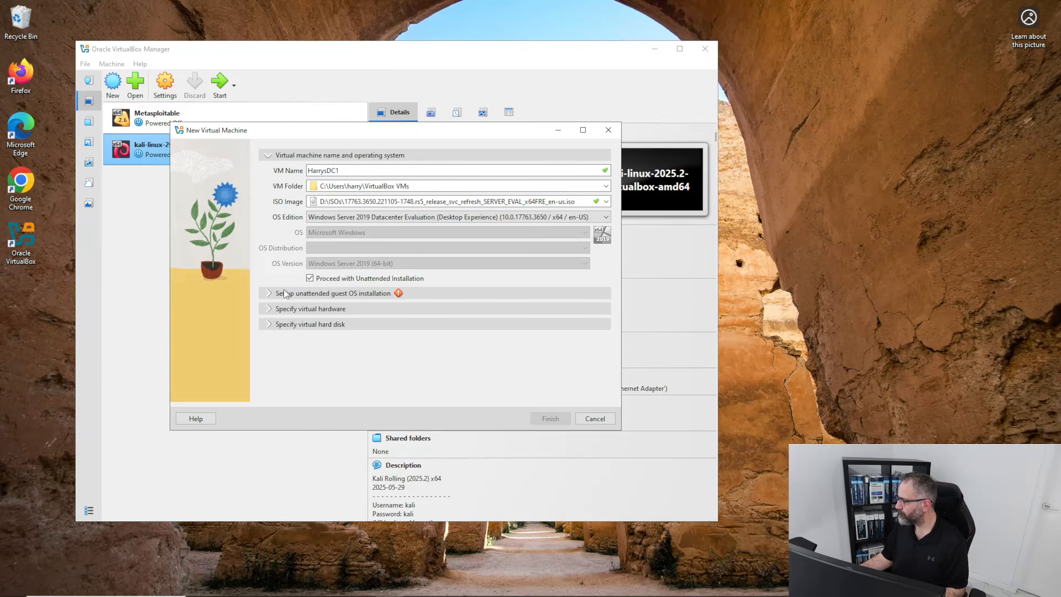
Turn off unattended installation, keeping Windows Server 2019 (64-bit) as the OS version.
left_click(311, 279)
left_click(310, 278)
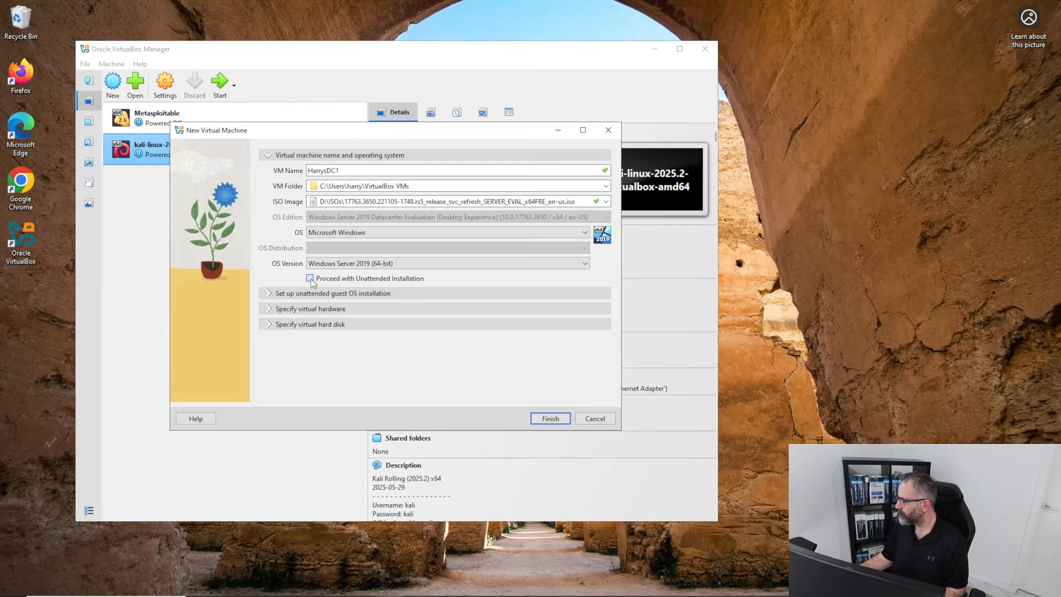
left_click(270, 294)
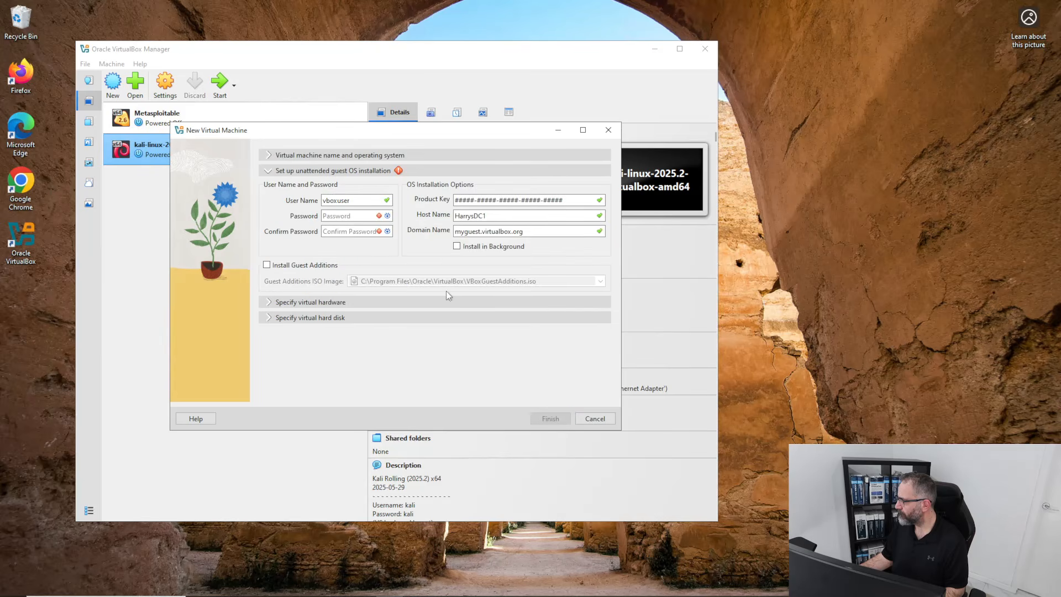
left_click(271, 159)
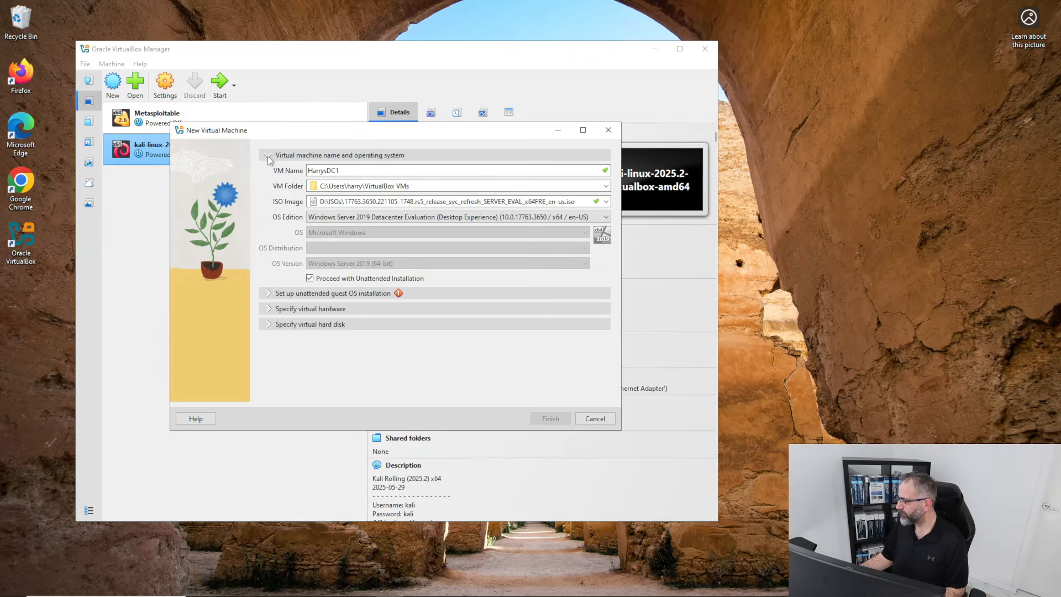
left_click(309, 279)
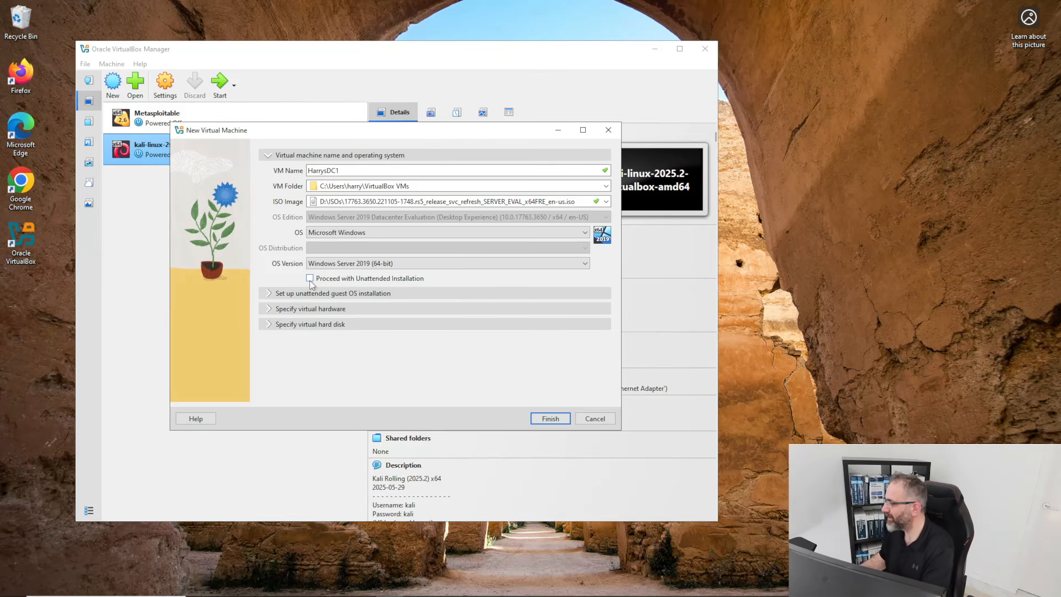
Finish creating HarrysDC1 and start it with Start with GUI.
left_click(541, 421)
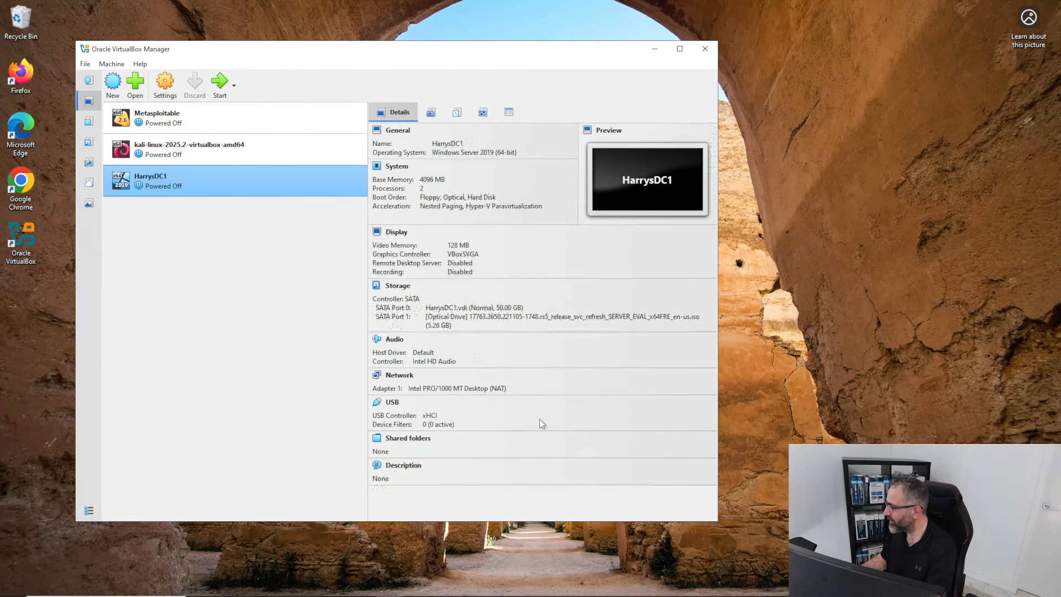
right_click(153, 182)
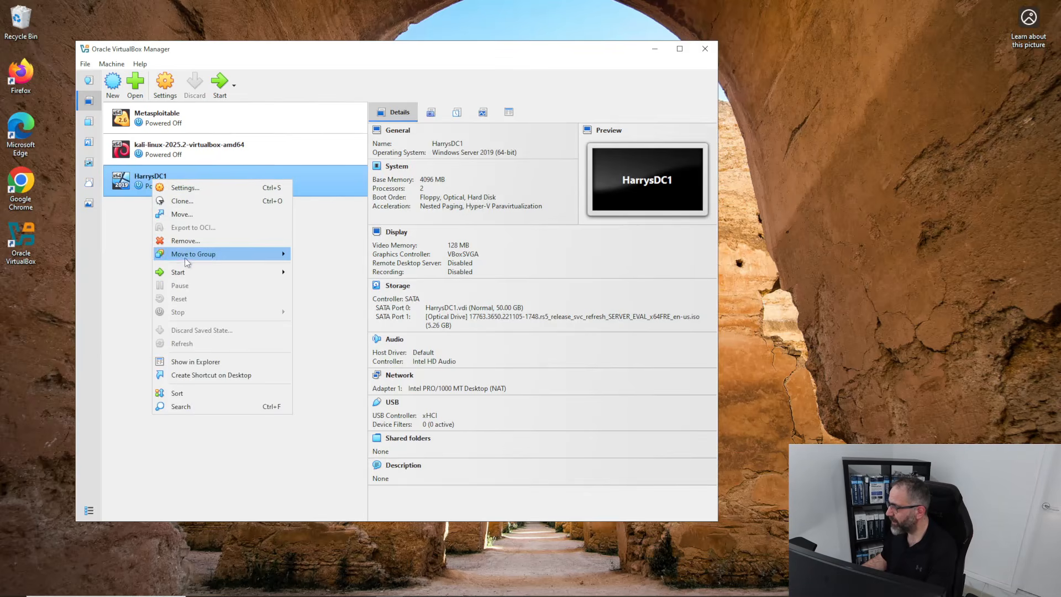
mouse_move(181, 269)
left_click(305, 272)
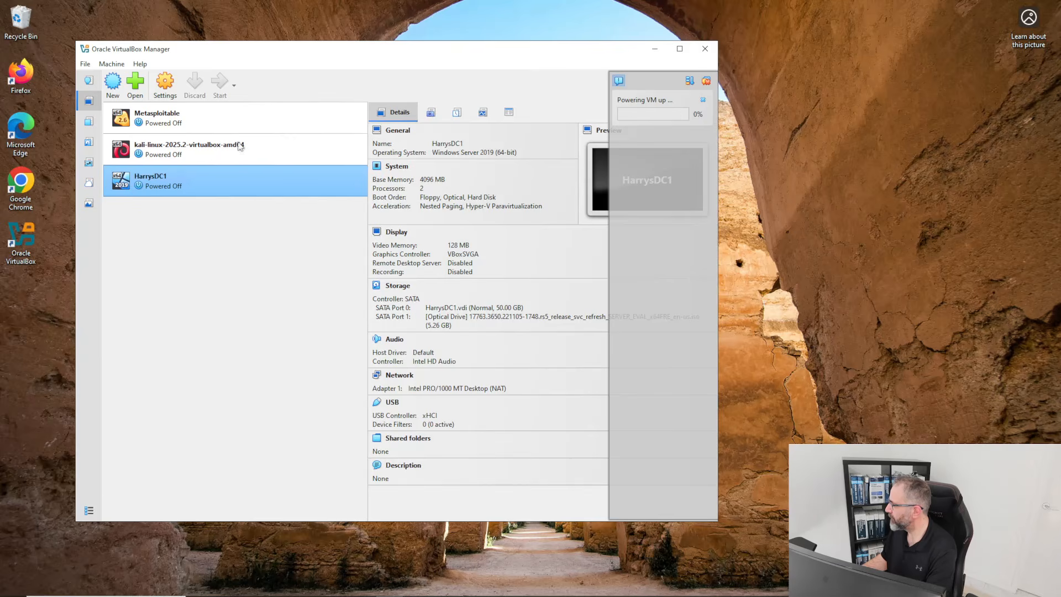
right_click(153, 185)
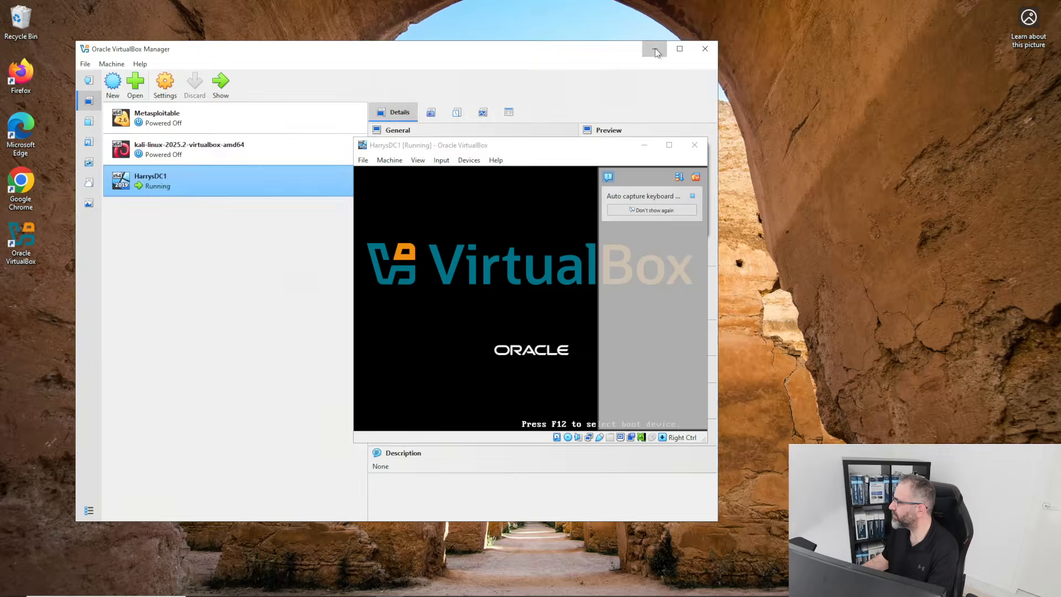
Minimize the Manager, move the HarrysDC1 window to the upper left, and enlarge it.
left_click(655, 49)
left_click_drag(607, 147, 343, 67)
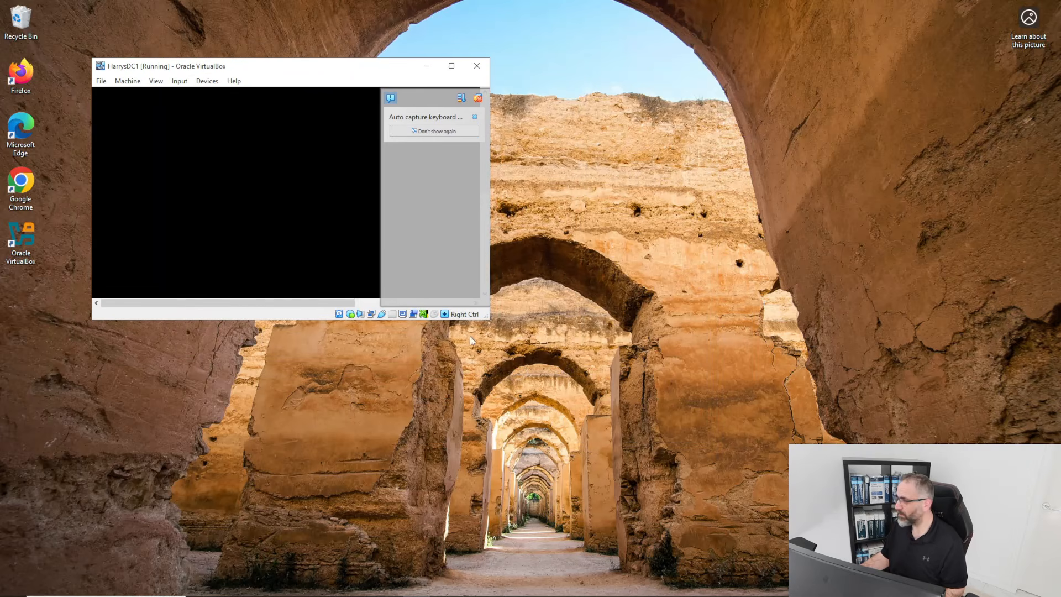
left_click_drag(490, 318, 725, 505)
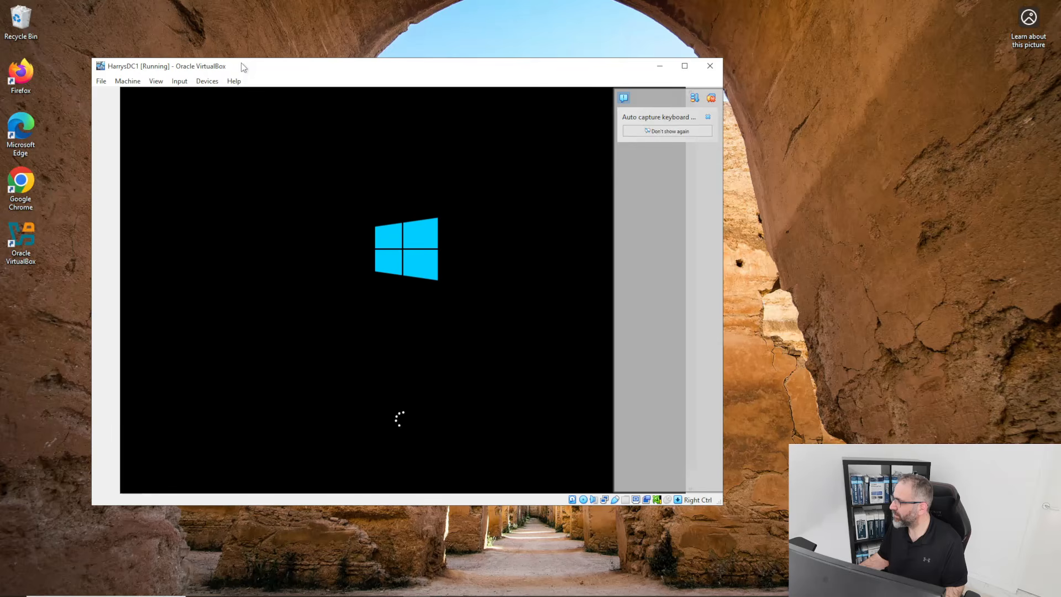
Reposition the HarrysDC1 window and dismiss the Mouse integration notice in the side panel.
left_click_drag(244, 67, 319, 55)
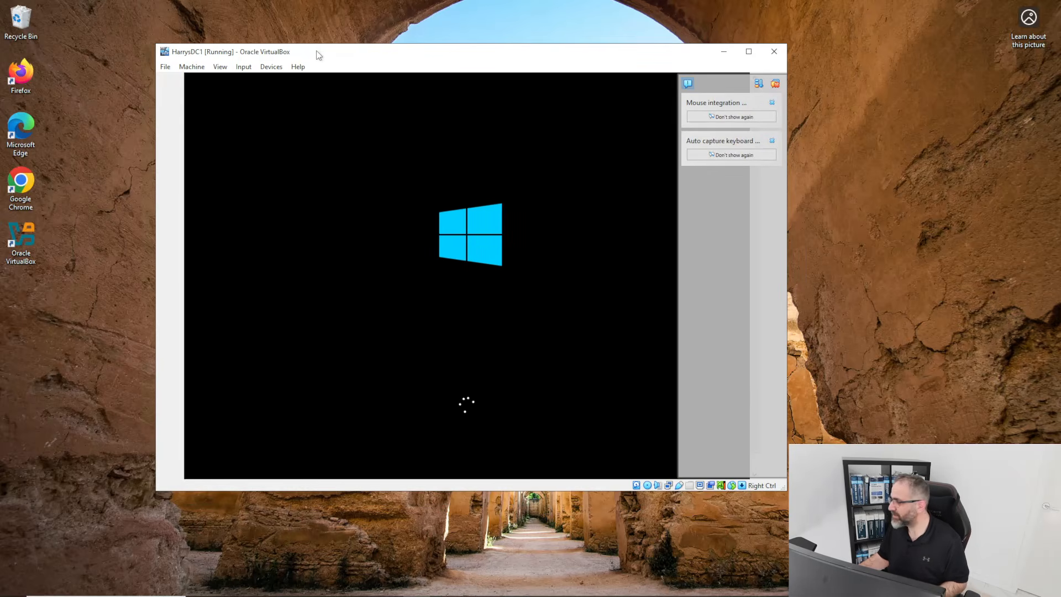
left_click_drag(319, 55, 479, 37)
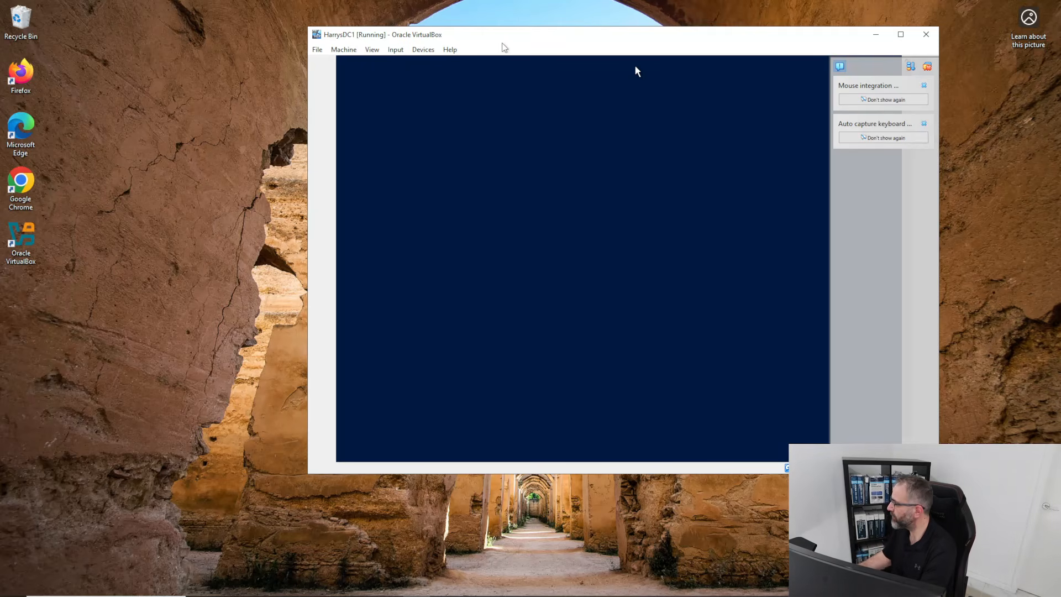
left_click_drag(452, 33, 308, 29)
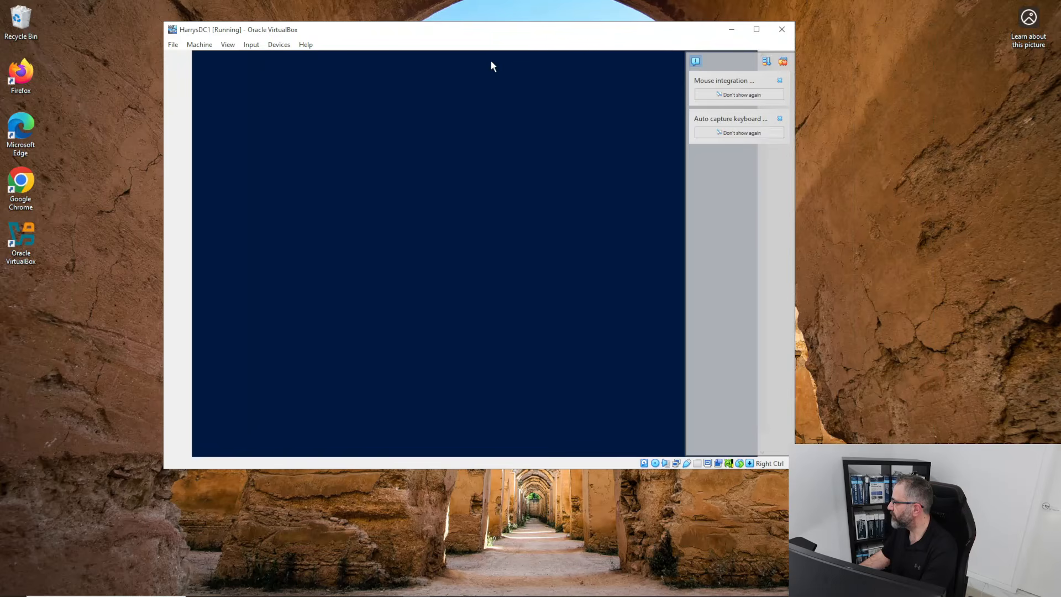
left_click(780, 81)
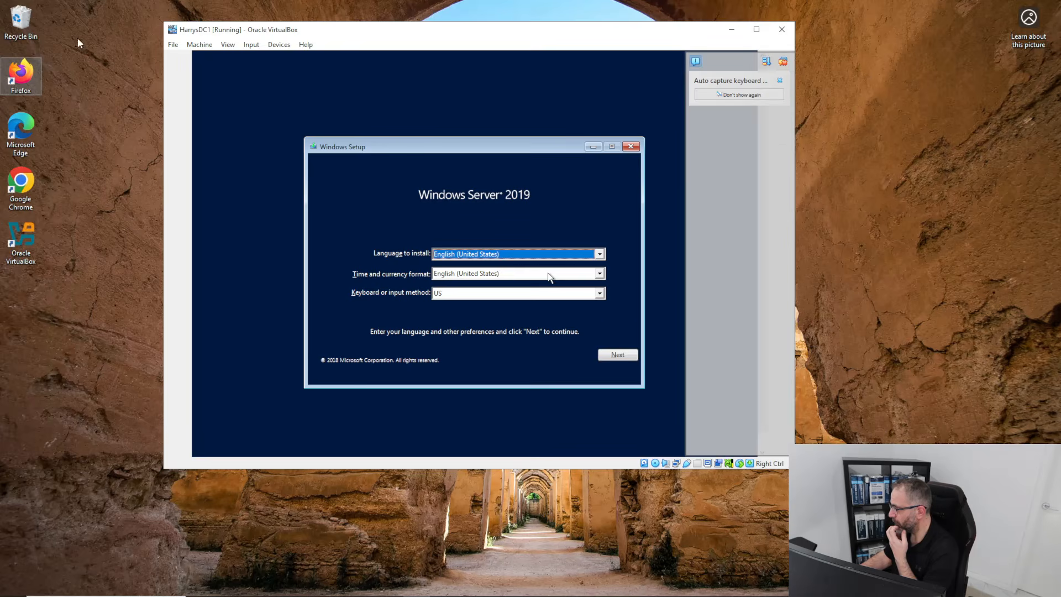
Keep English (United States) language, set time and currency format to English (Australia), then Install now.
left_click_drag(293, 28, 230, 14)
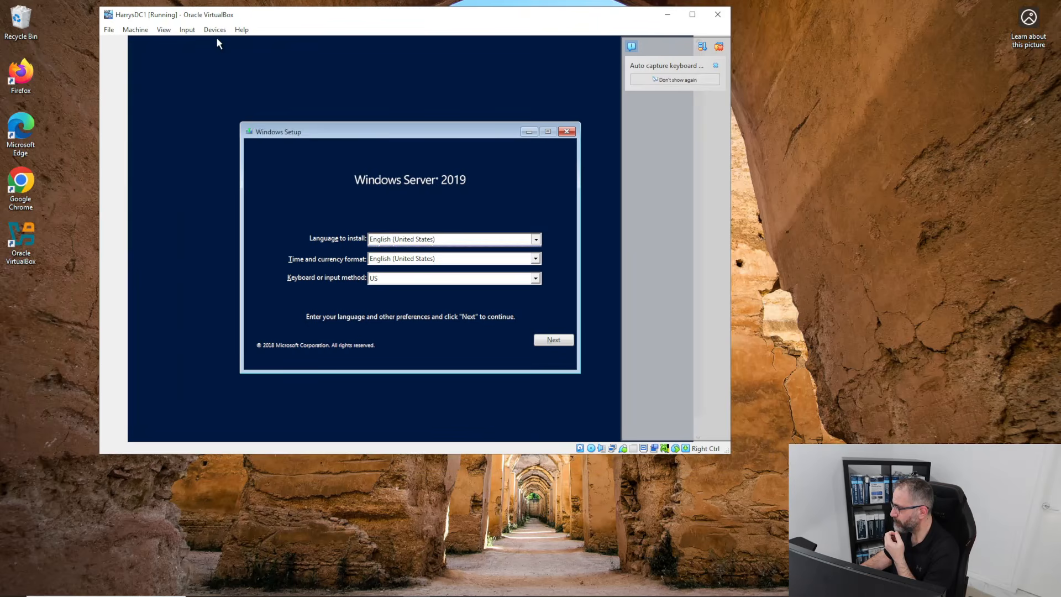
left_click(531, 248)
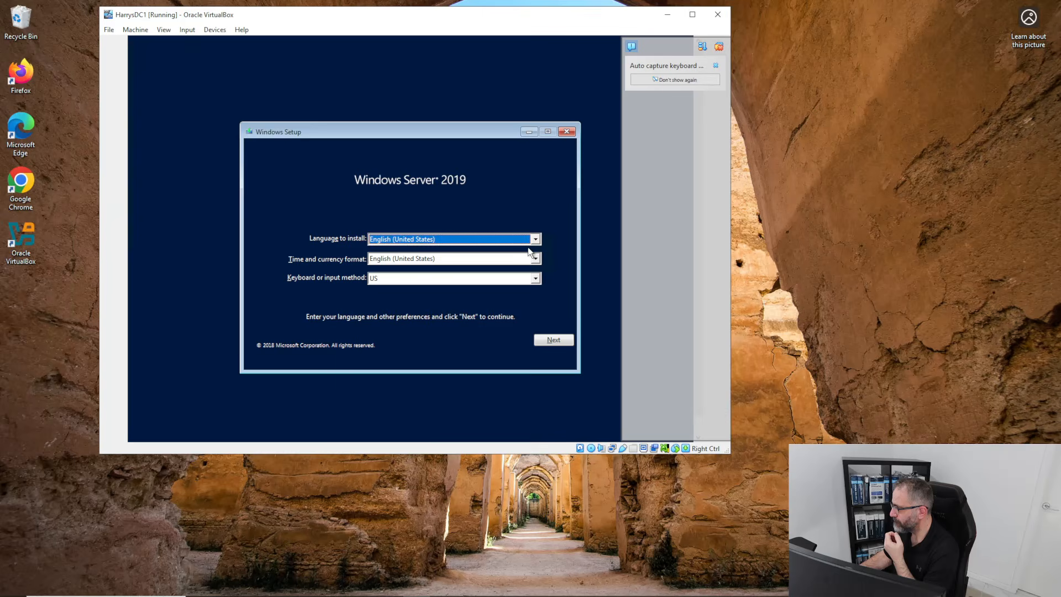
left_click(536, 259)
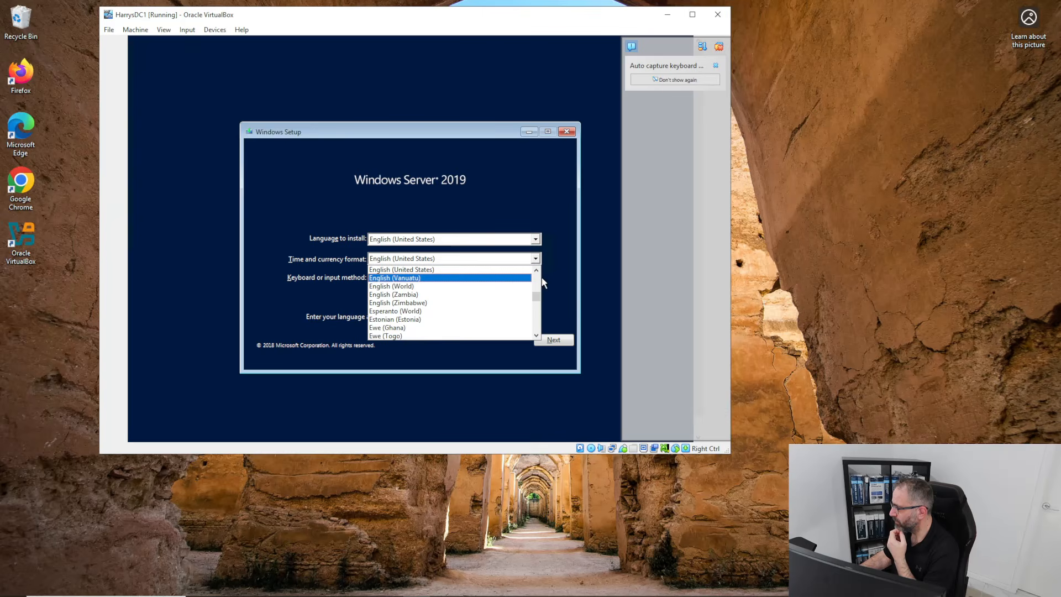
left_click_drag(537, 293, 533, 288)
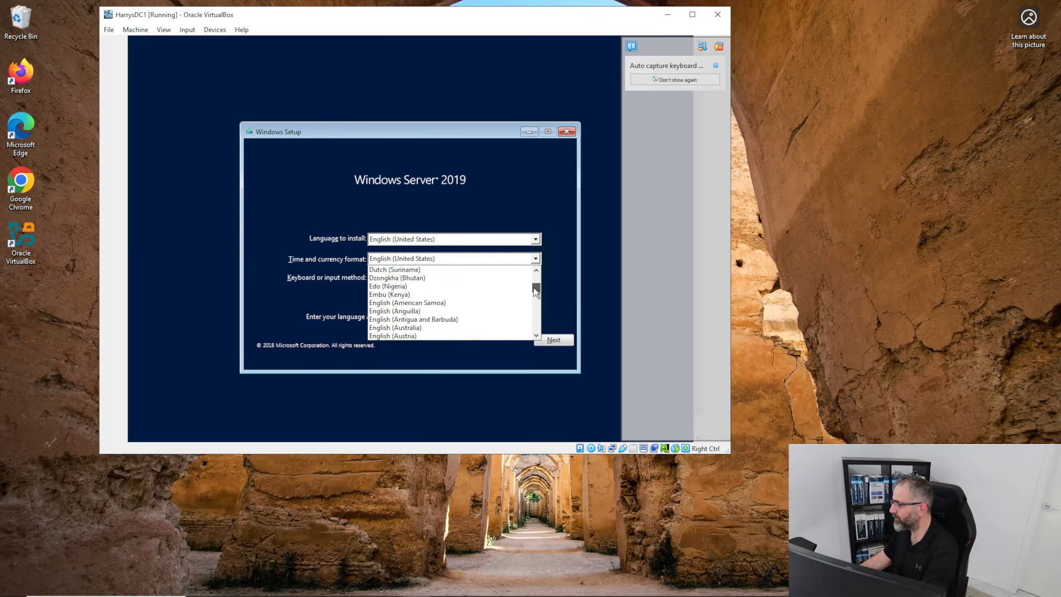
left_click(446, 323)
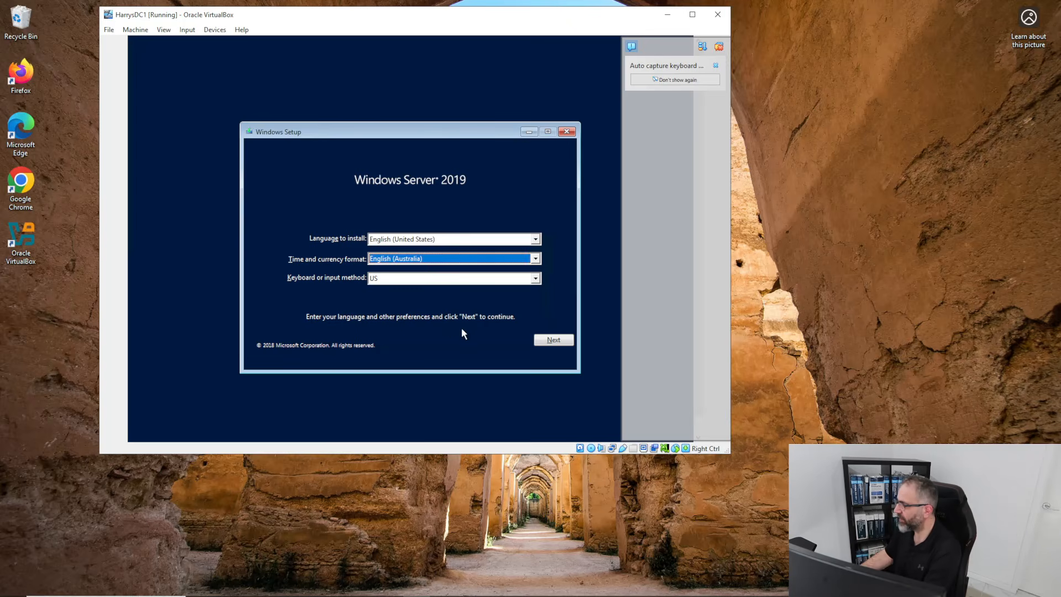
left_click(547, 340)
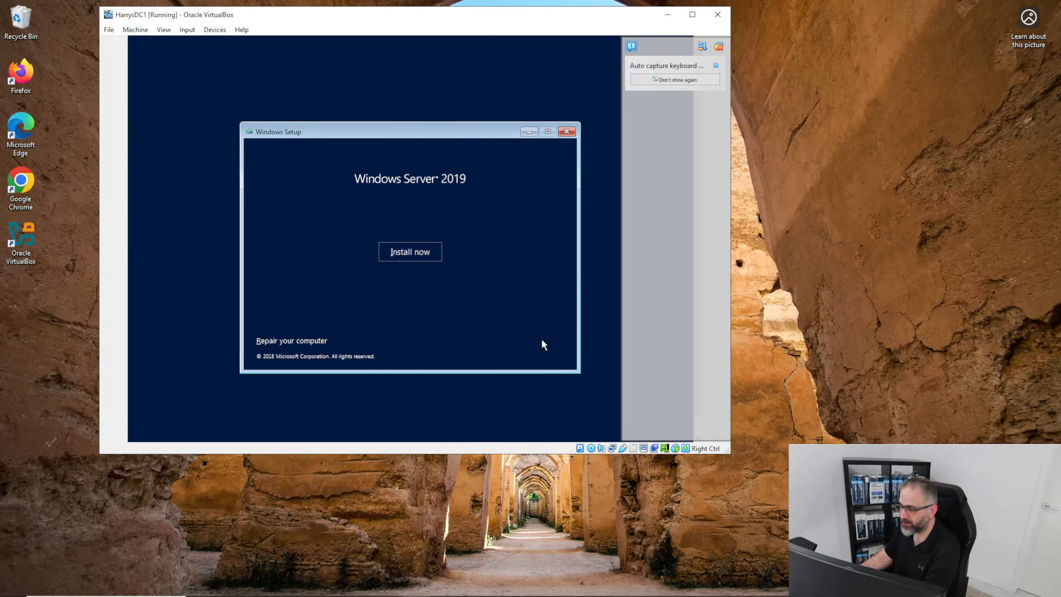
left_click(402, 253)
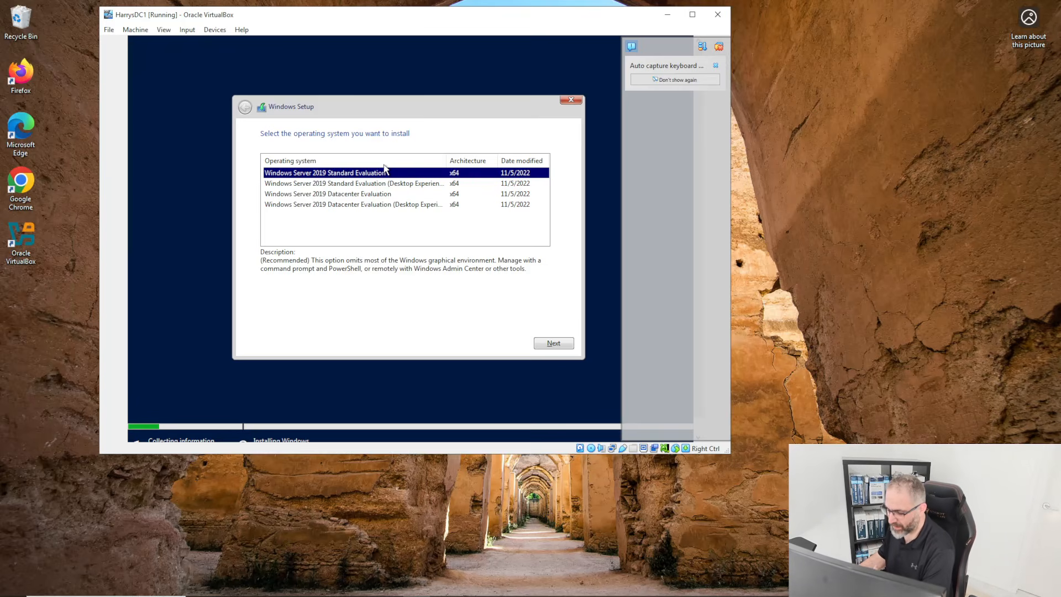
Choose Windows Server 2019 Standard Evaluation (Desktop Experience) and proceed to the license terms.
left_click(423, 189)
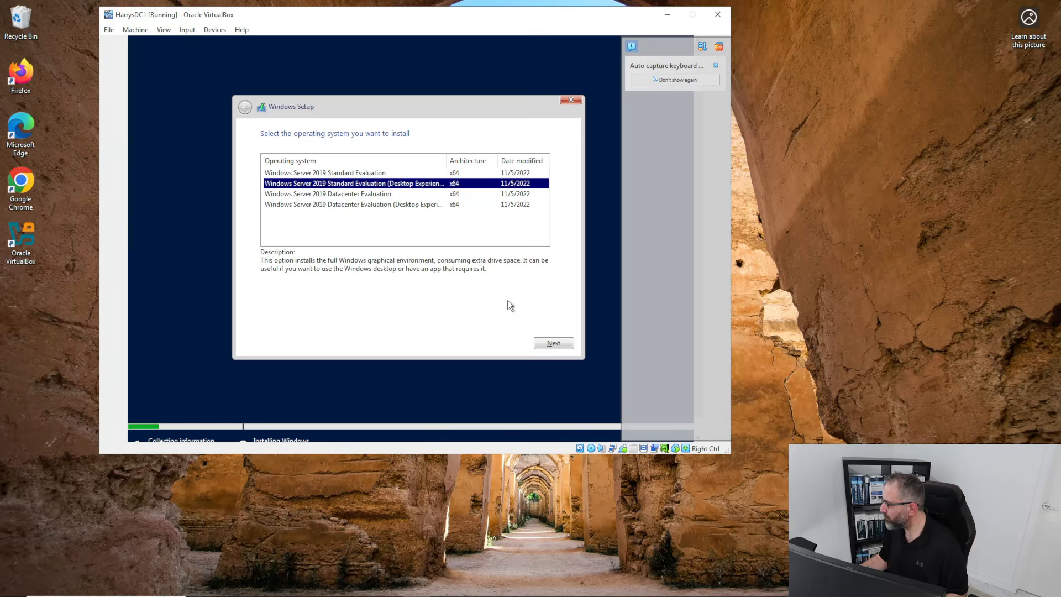
left_click(556, 342)
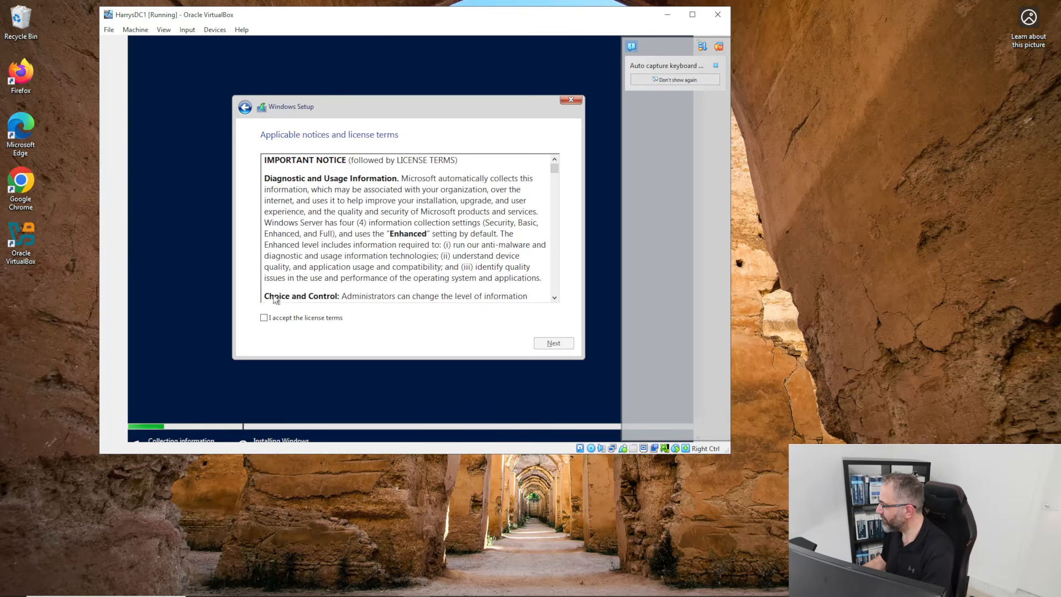
Accept the license, choose Custom install, and install onto Drive 0's 50 GB unallocated space.
left_click(280, 318)
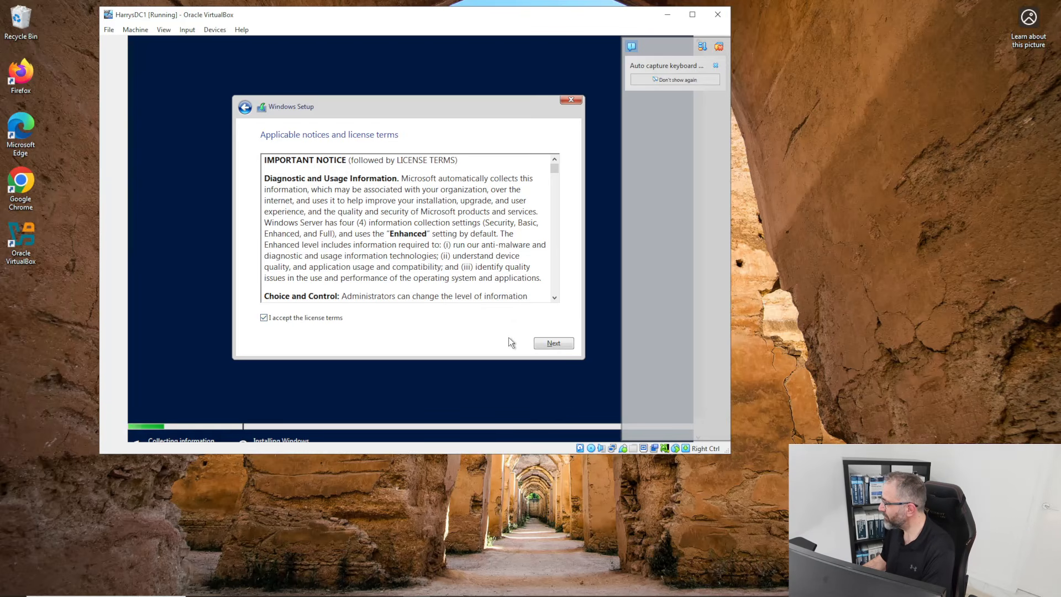
left_click(546, 343)
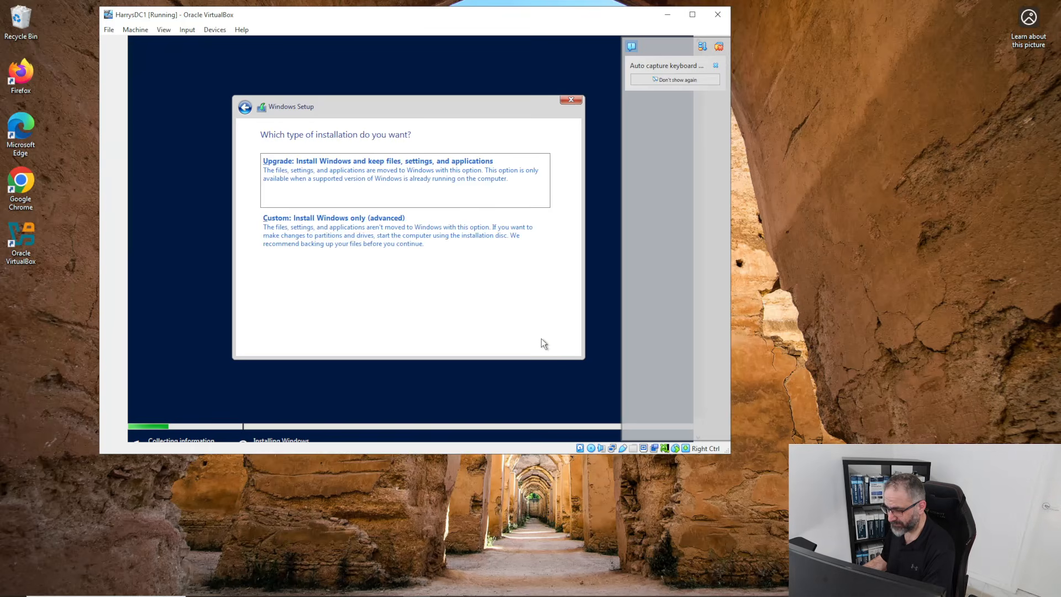
left_click(362, 242)
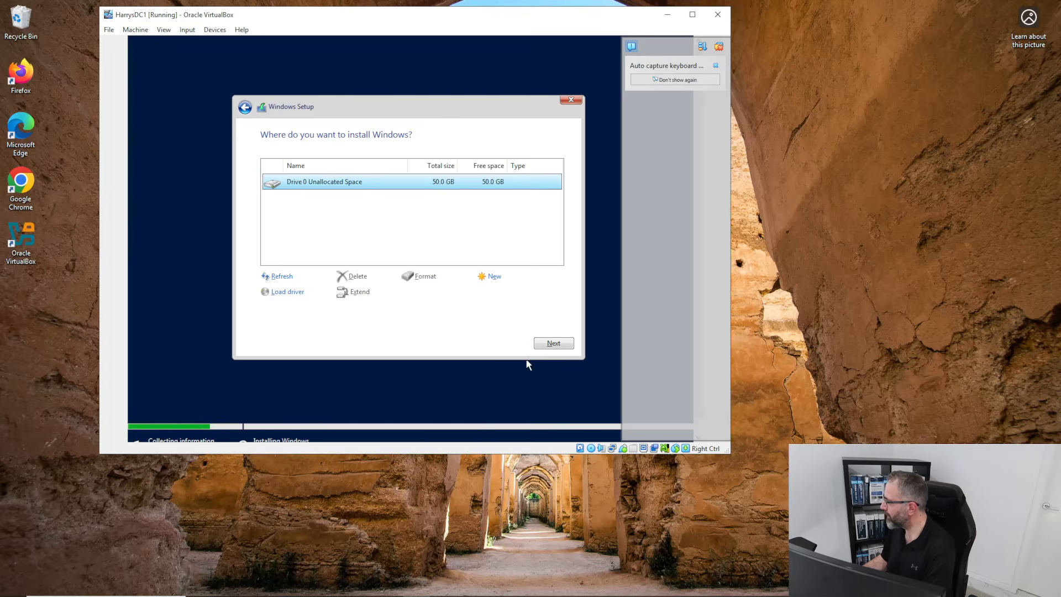
left_click(549, 343)
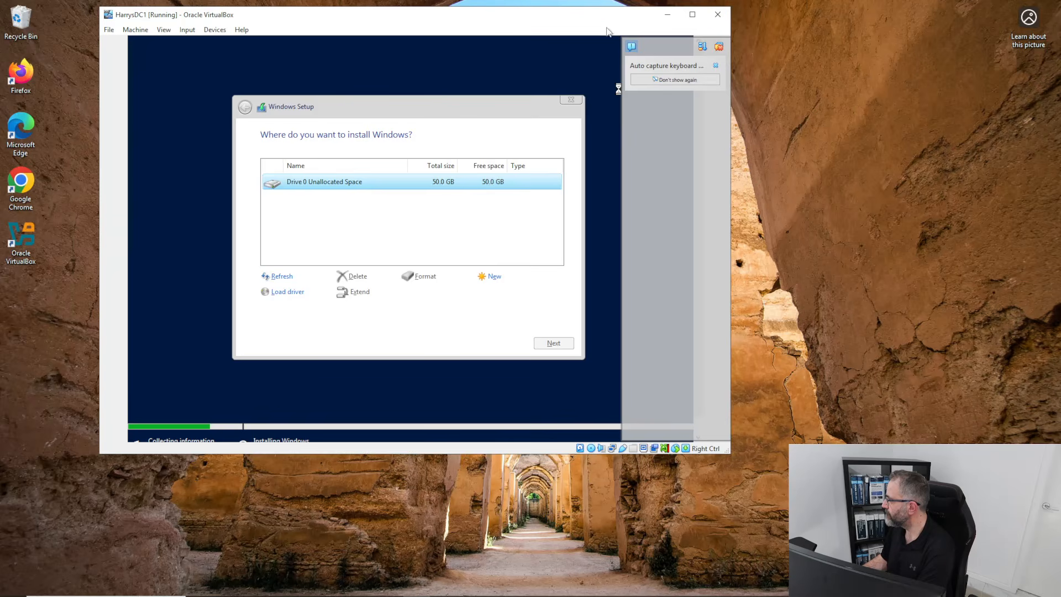
mouse_move(352, 14)
left_mouse_down()
mouse_move(382, 21)
mouse_move(340, 21)
left_mouse_up()
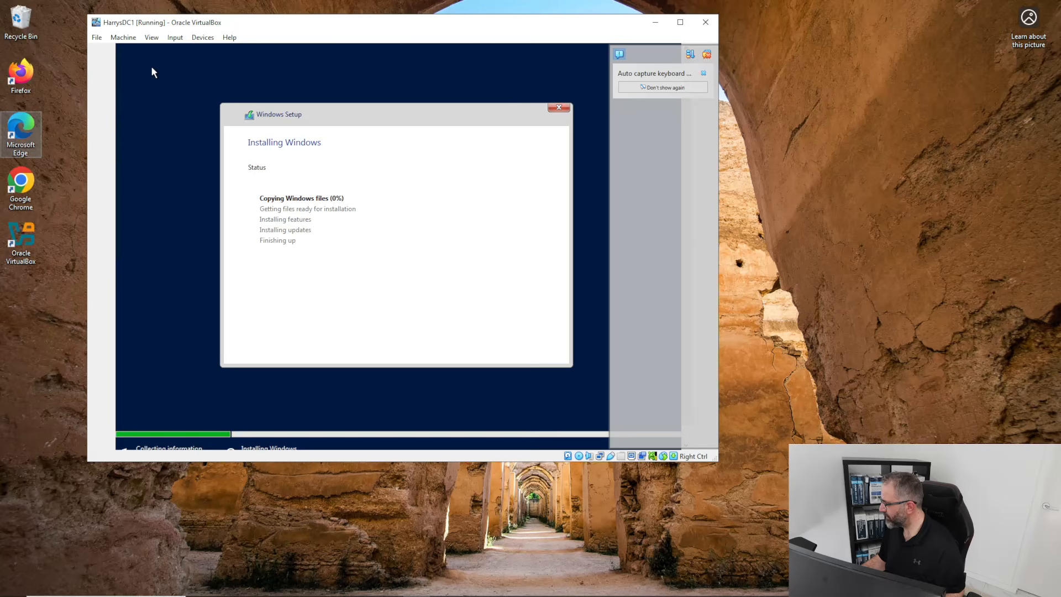
Switch from the installing VM back to the VirtualBox Manager using the taskbar.
left_click(423, 521)
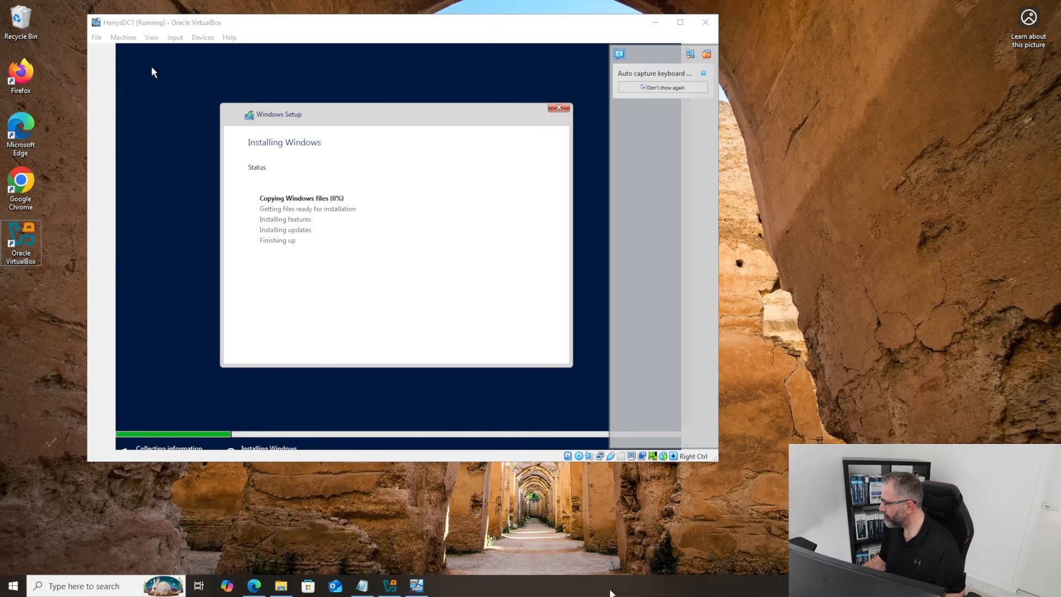
left_click(390, 586)
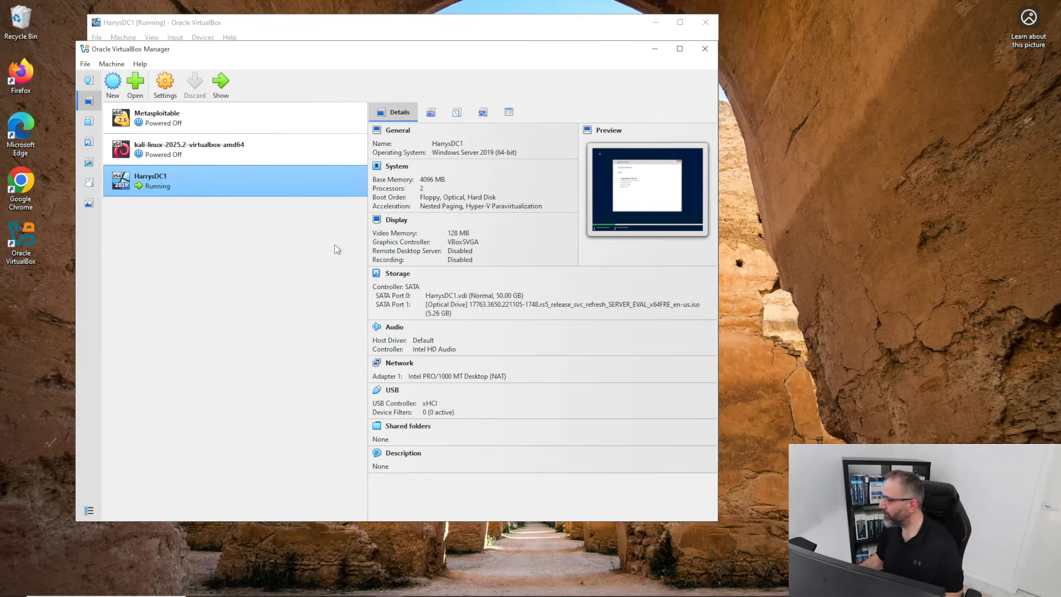
Move the Manager window aside and open HarrysDC1's Settings at the Network section.
left_click_drag(284, 53, 384, 70)
left_click_drag(437, 109, 515, 191)
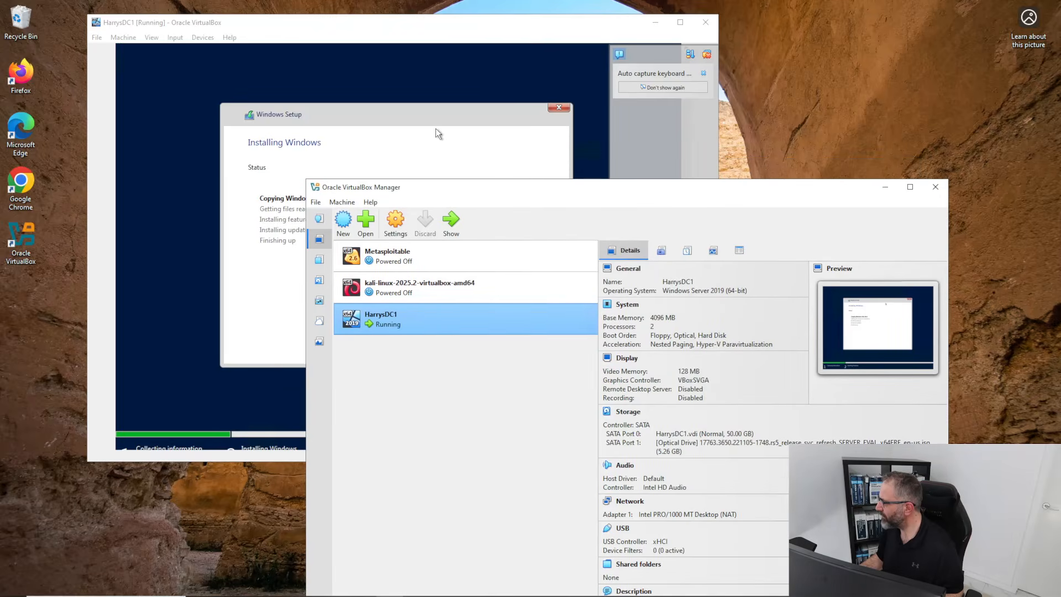
left_click_drag(439, 188, 280, 83)
right_click(258, 217)
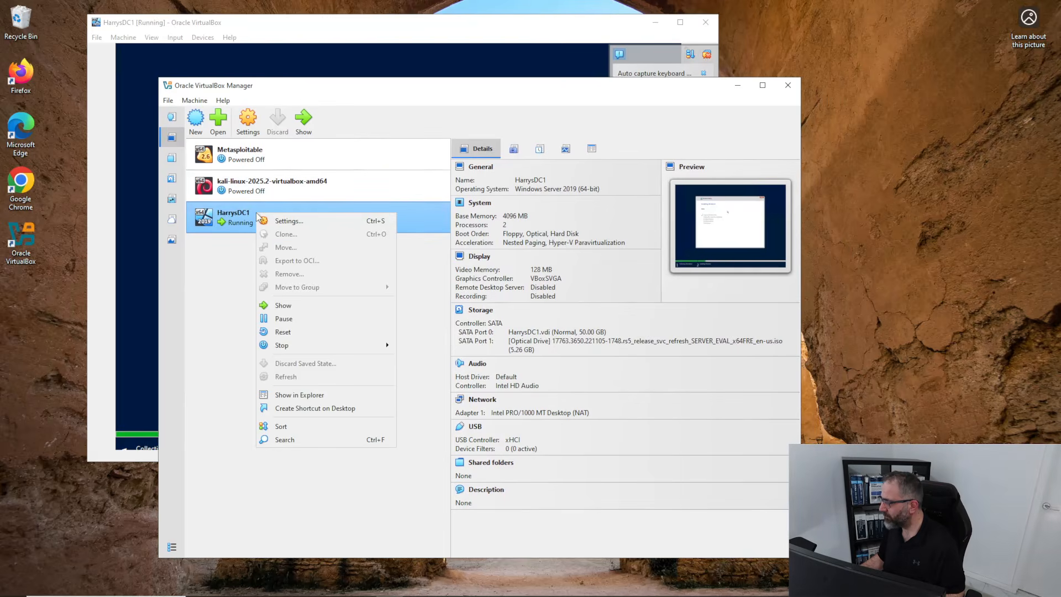
left_click(290, 223)
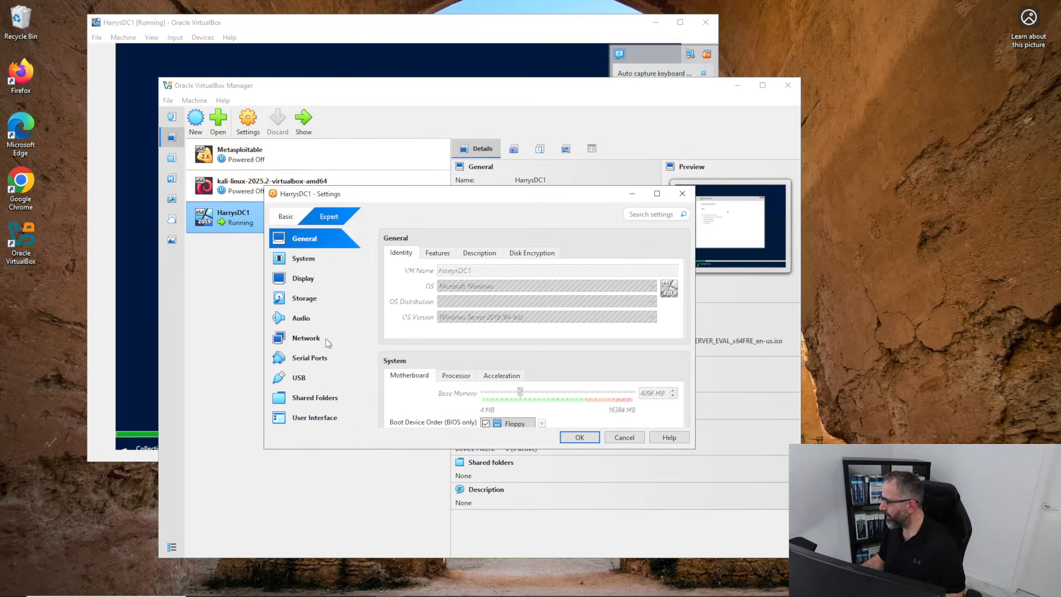
left_click(305, 344)
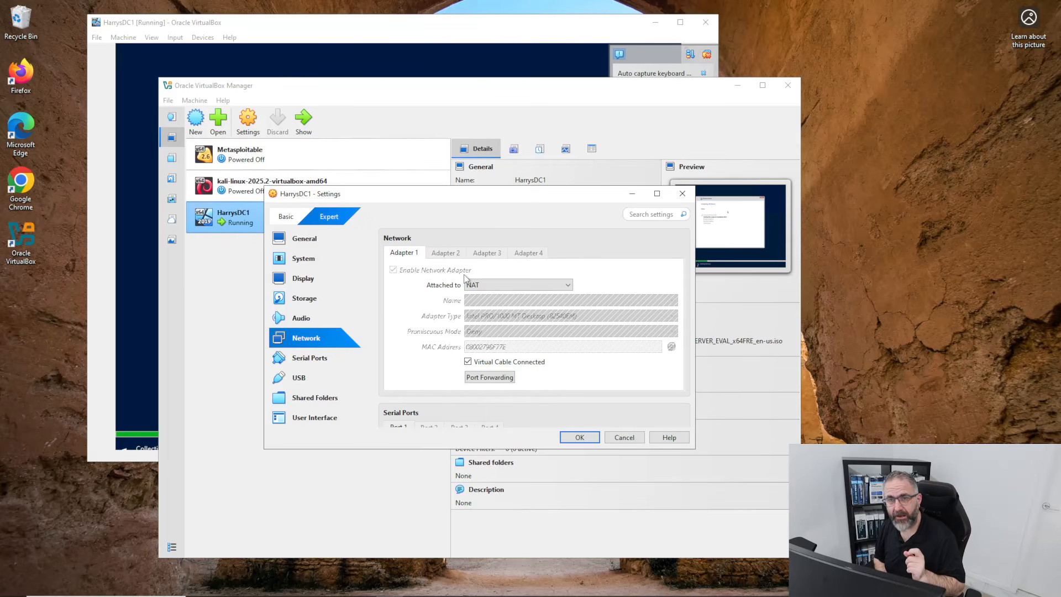
Switch Adapter 1 to NAT Network and check the Name list for available networks.
left_click(561, 285)
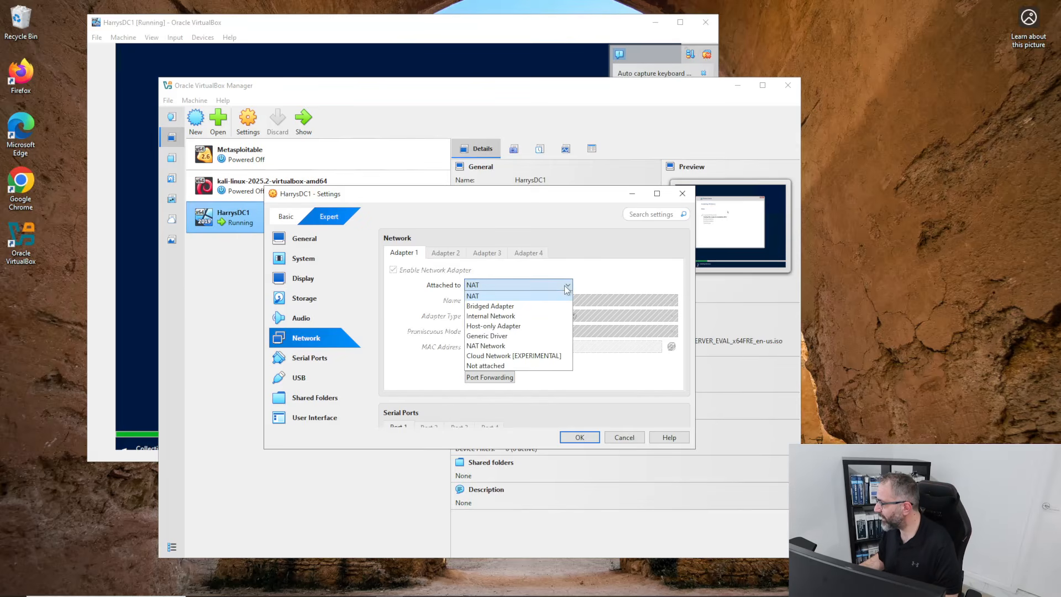
left_click(502, 346)
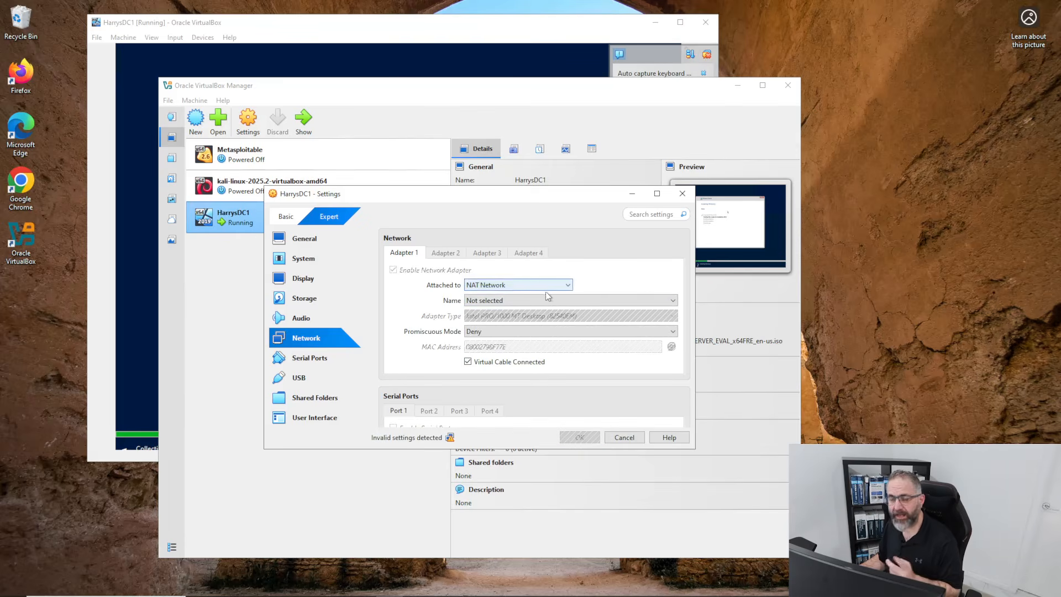
left_click(582, 303)
left_click(590, 284)
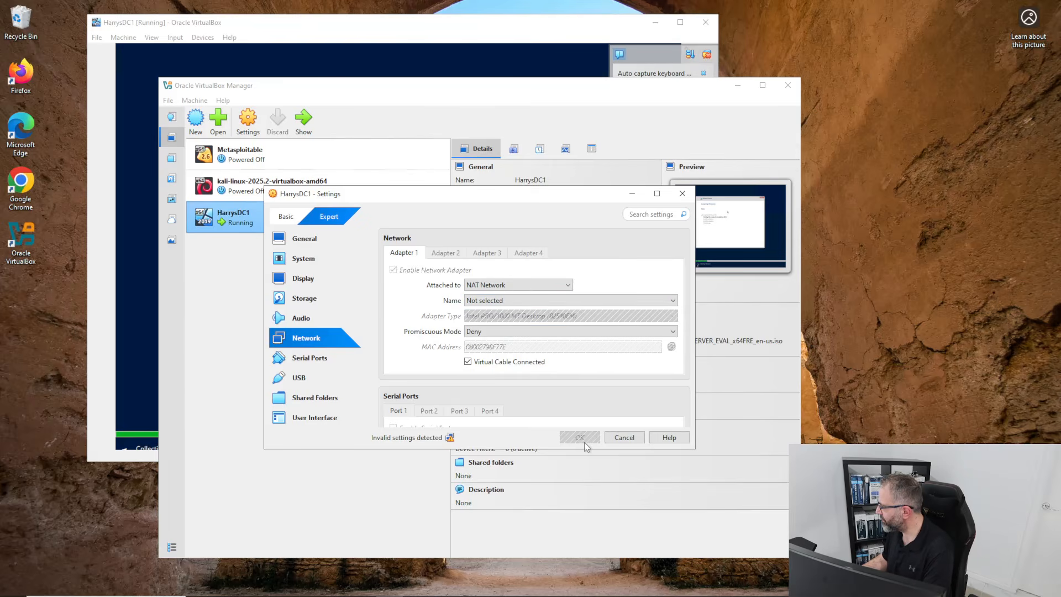
scroll(486, 327, "down", 2)
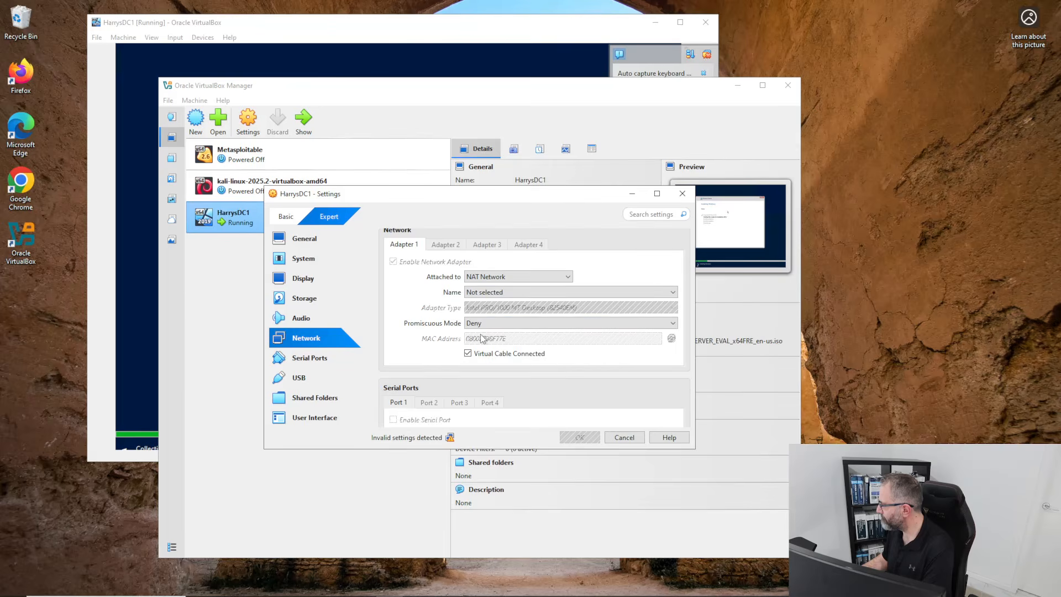
scroll(470, 359, "up", 3)
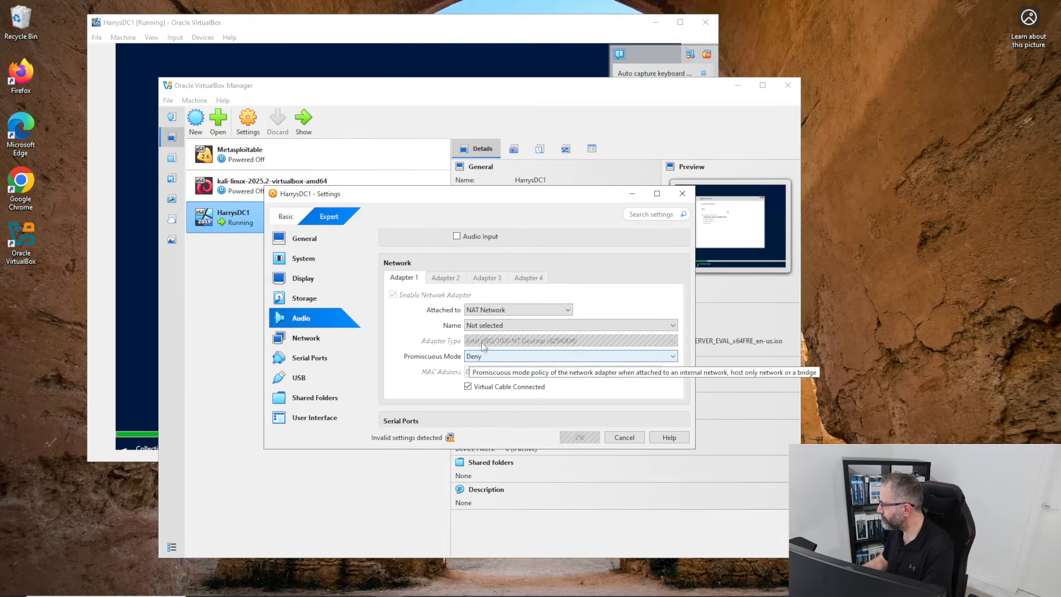
Reselect NAT Network, find no network names, then cancel and discard the changes.
left_click(569, 309)
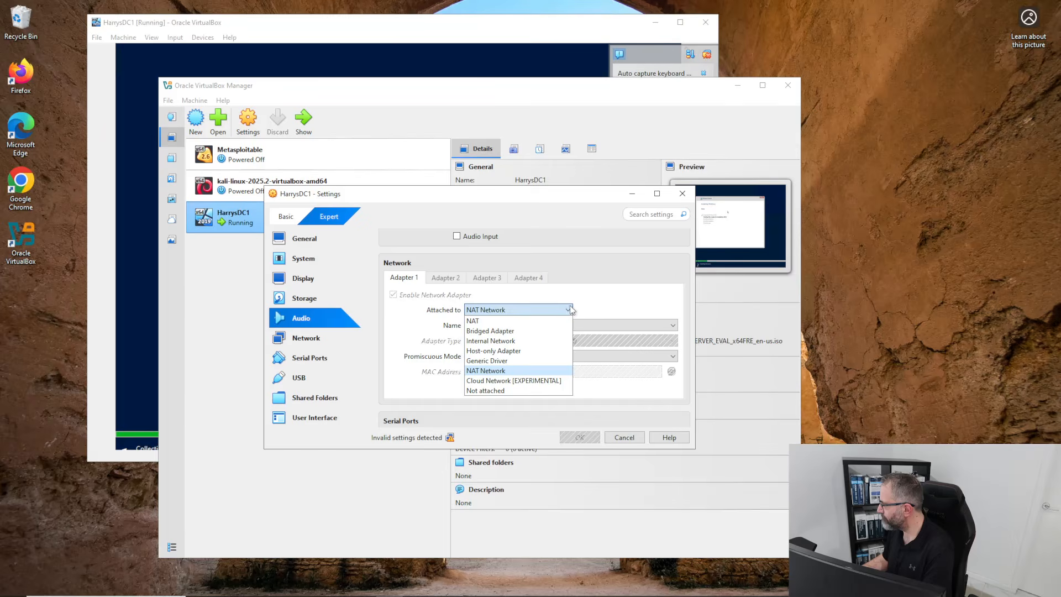
left_click(528, 370)
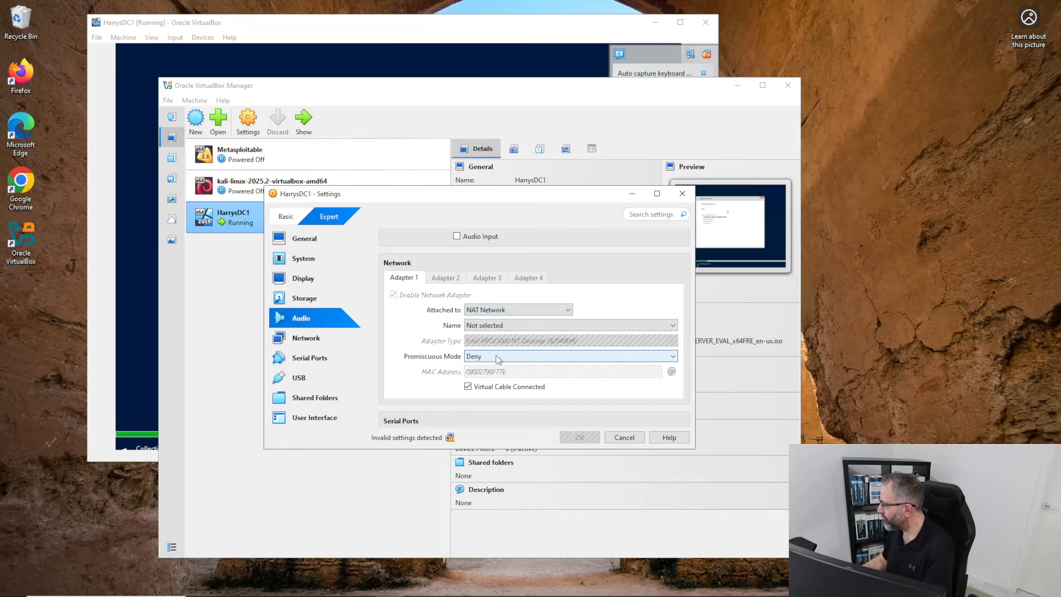
left_click(504, 326)
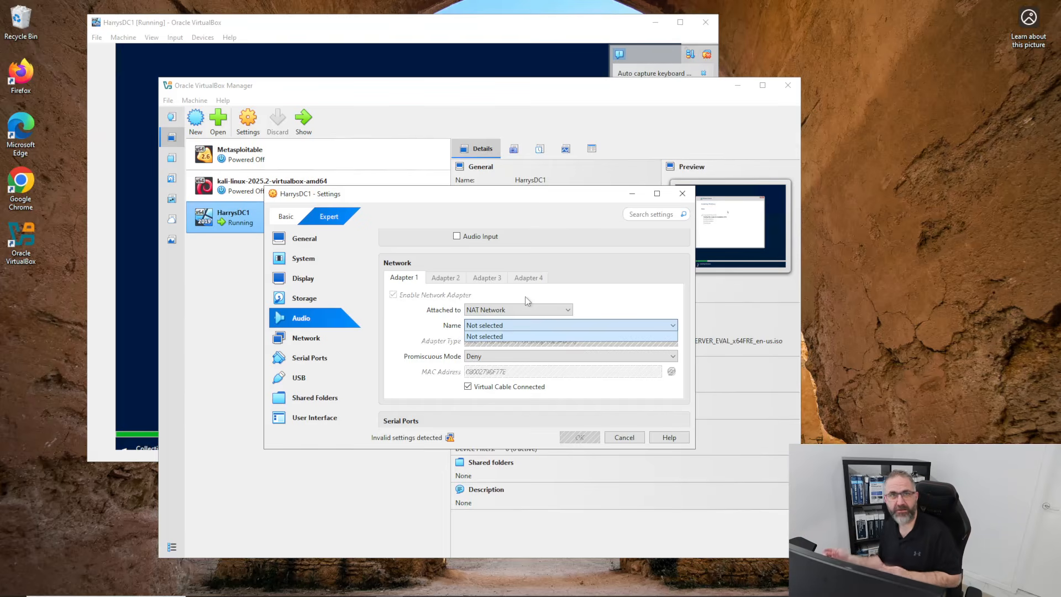
left_click(633, 438)
left_click(633, 438)
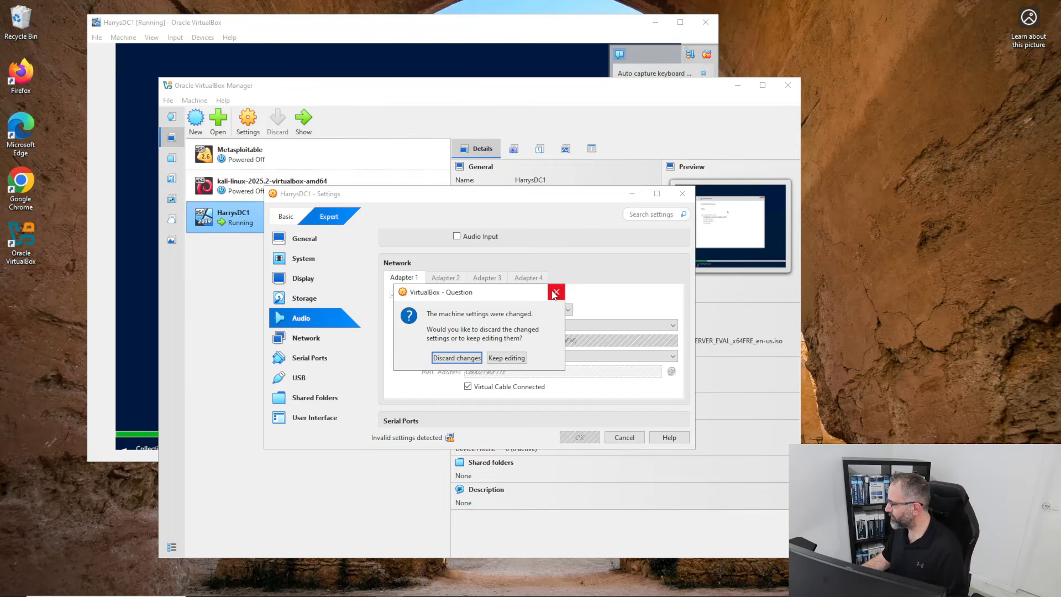
left_click(459, 358)
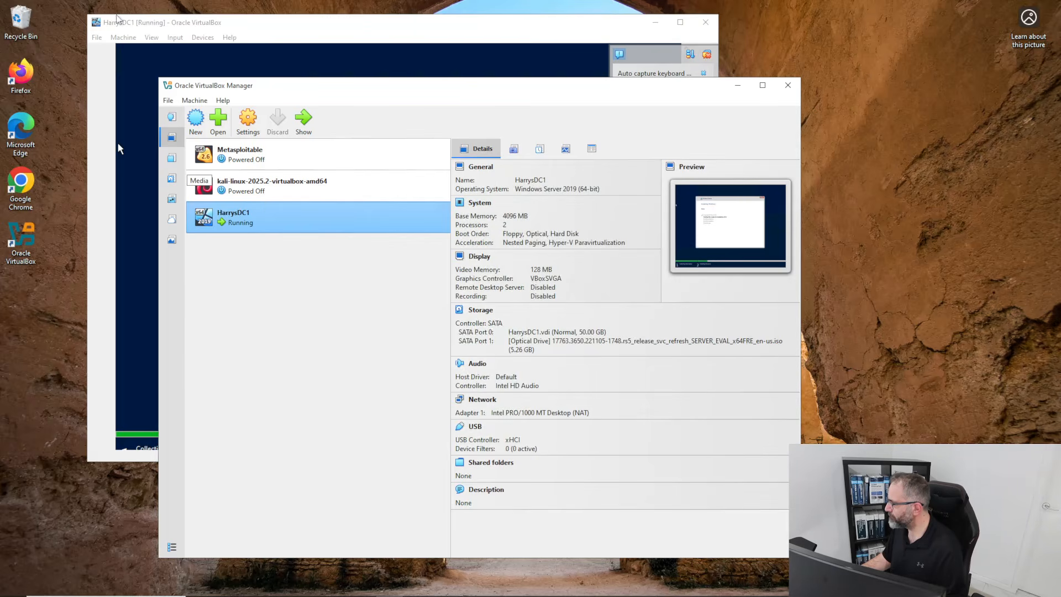
Bring the Manager to the front, move it higher, and open the File > Tools submenu.
left_click(221, 44)
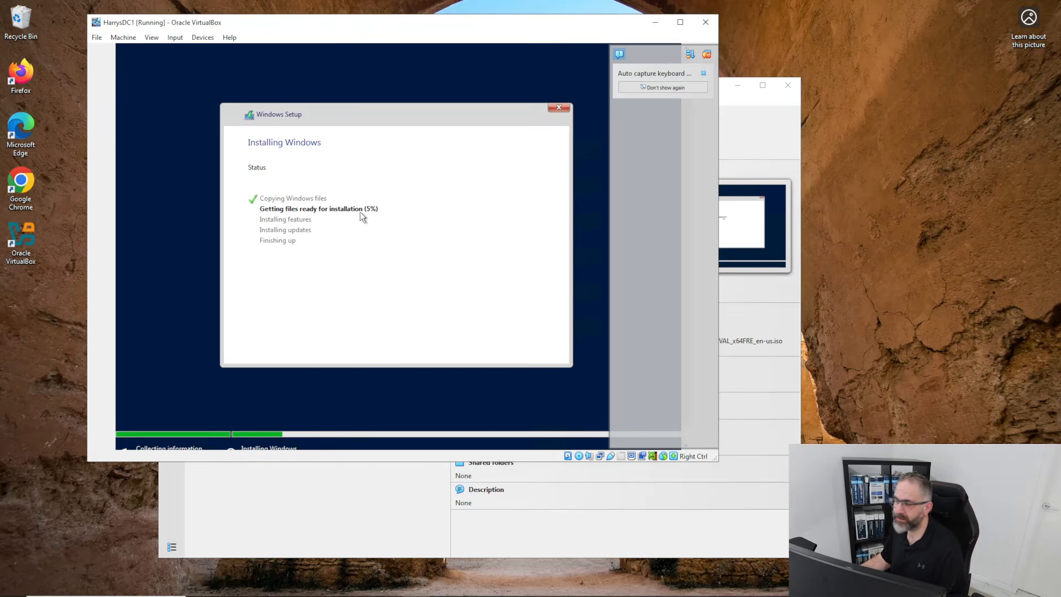
left_click(736, 145)
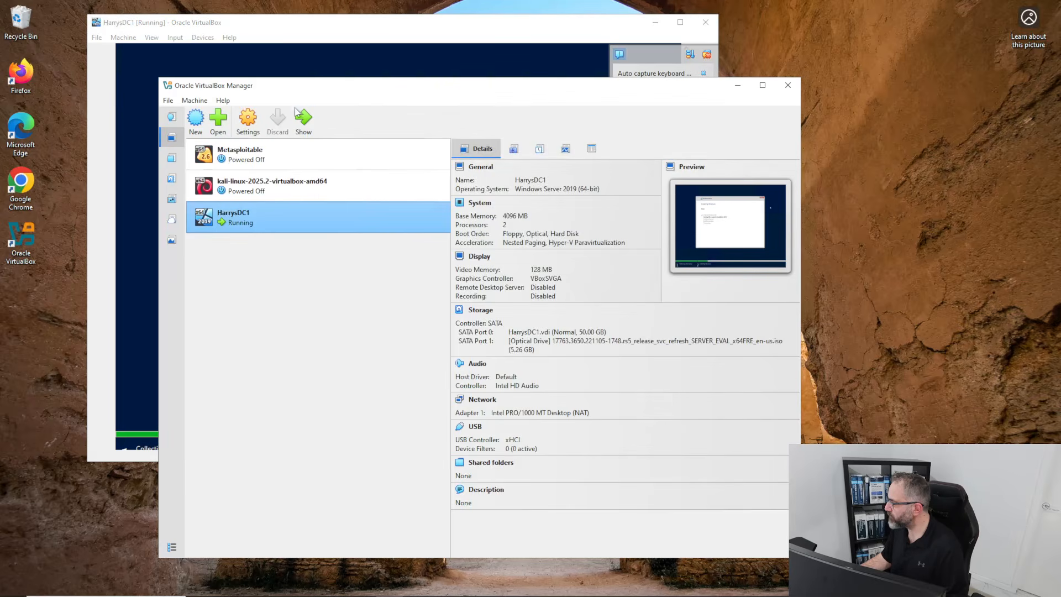
left_click_drag(247, 86, 256, 67)
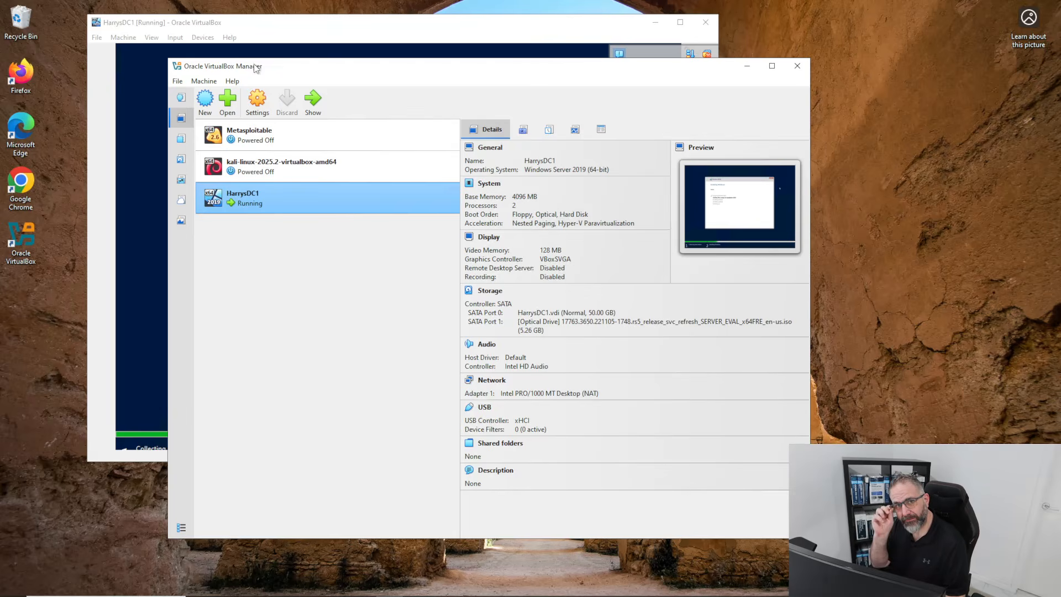
left_click(204, 83)
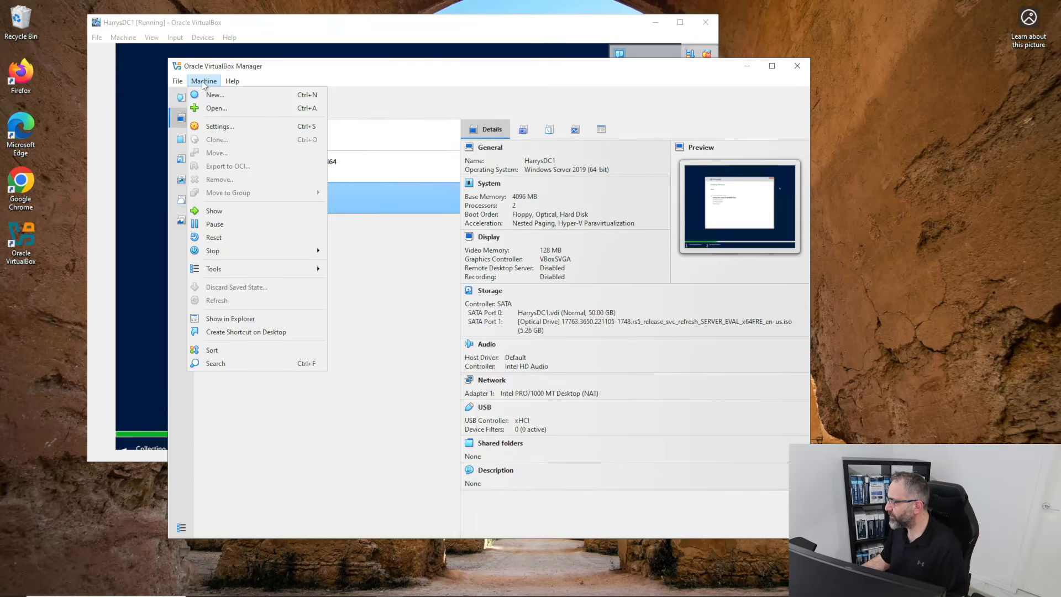
left_click(256, 67)
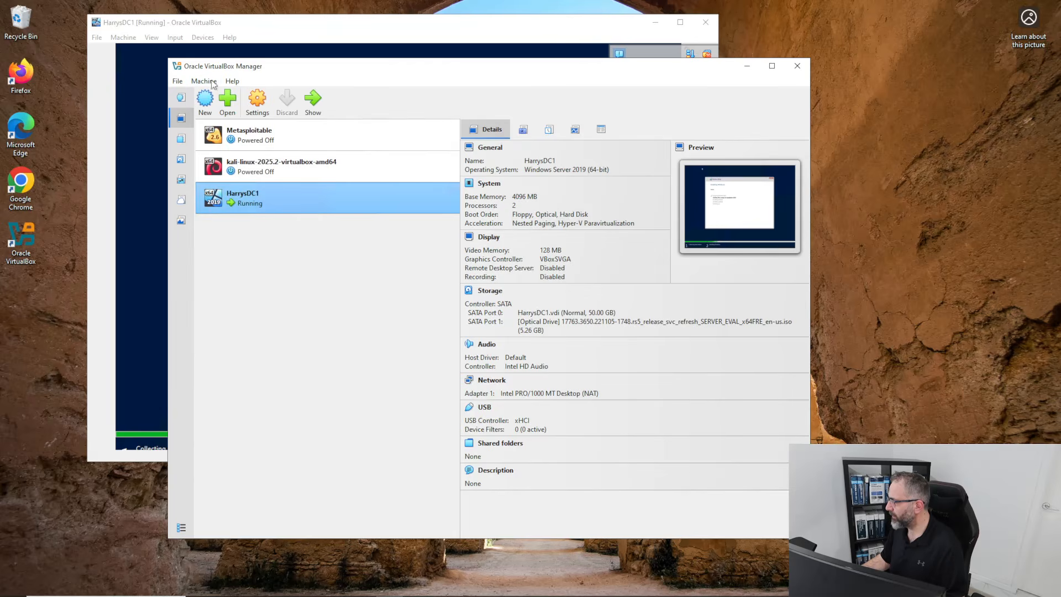
left_click(205, 82)
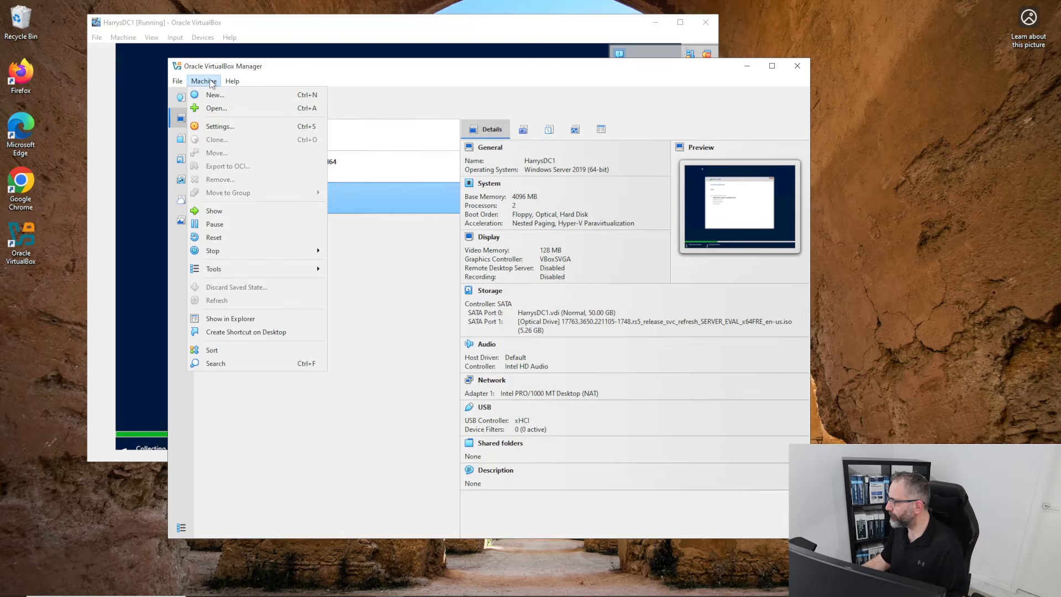
mouse_move(175, 83)
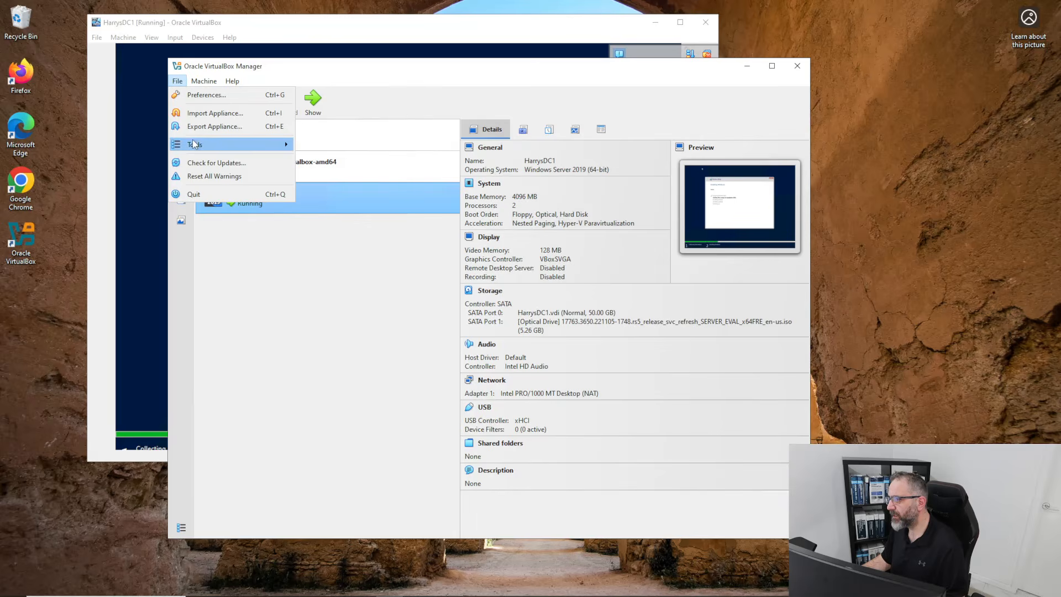
mouse_move(194, 145)
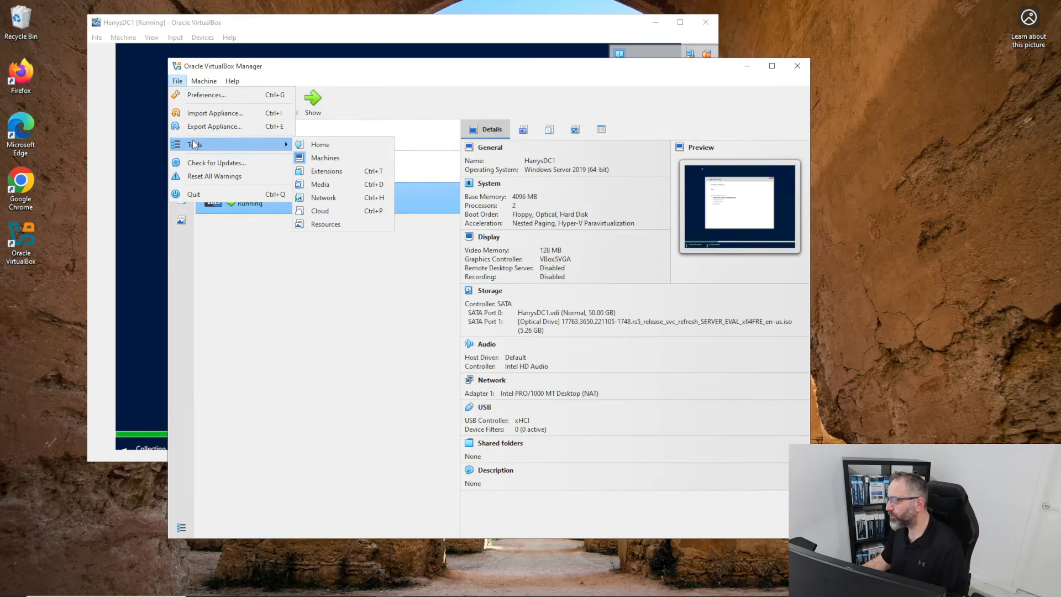
Create NAT network NatNetwork on 10.0.2.0/24 in the Network tool, then close the Manager.
left_click(316, 198)
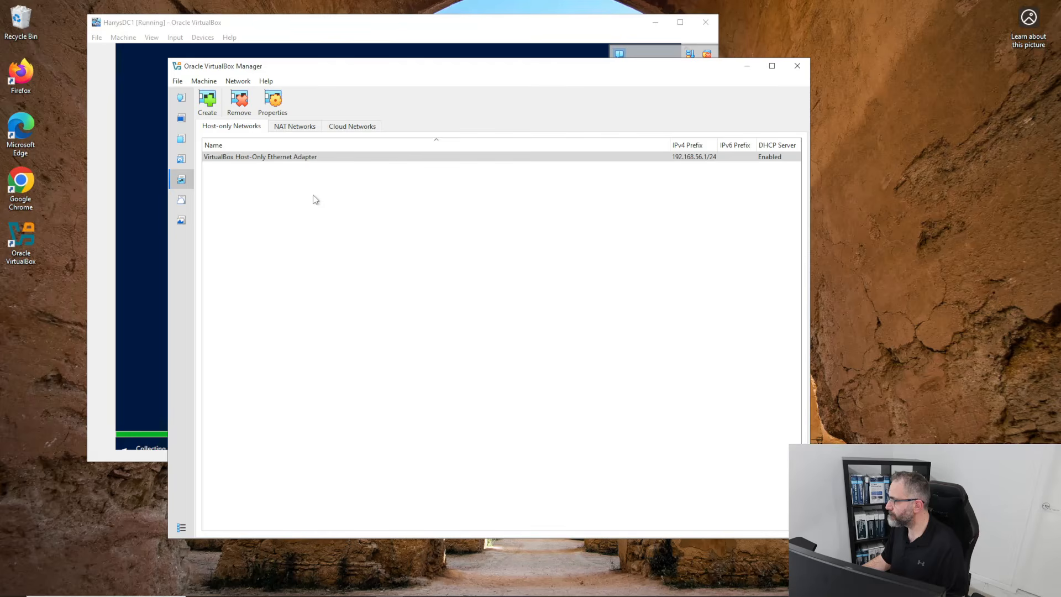
left_click(288, 127)
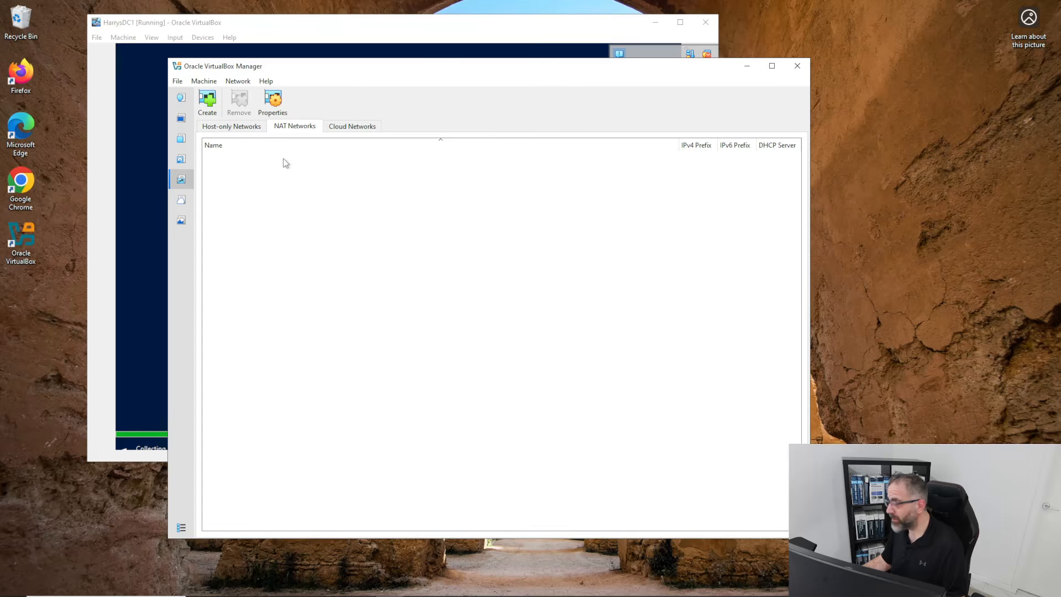
left_click(208, 102)
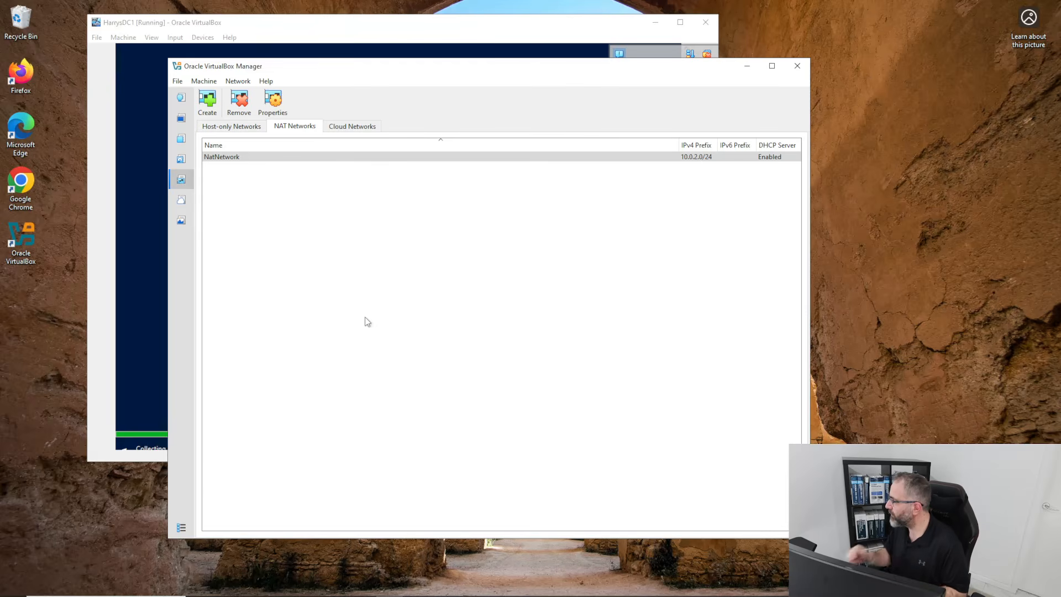
left_click(238, 127)
left_click(294, 127)
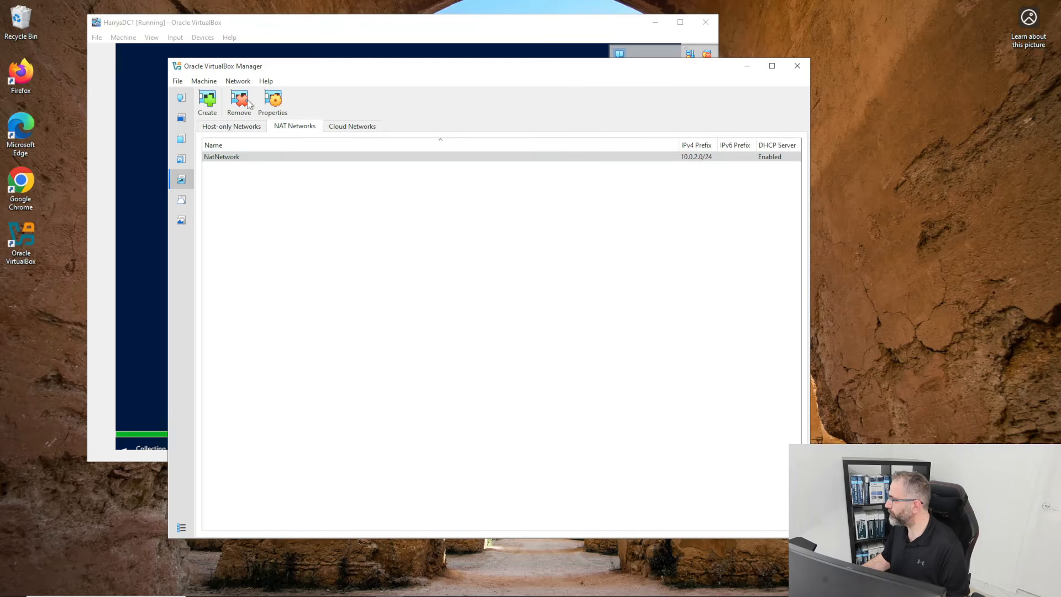
left_click(803, 71)
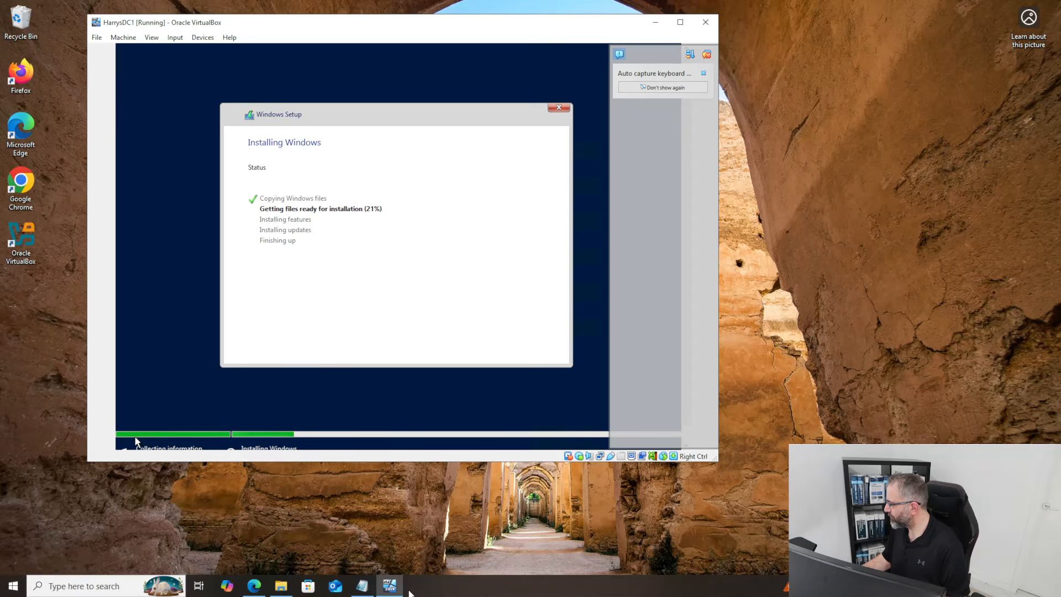
Focus the HarrysDC1 VM window and browse its File, Machine and View menus without choosing anything.
left_click(390, 585)
left_click(390, 585)
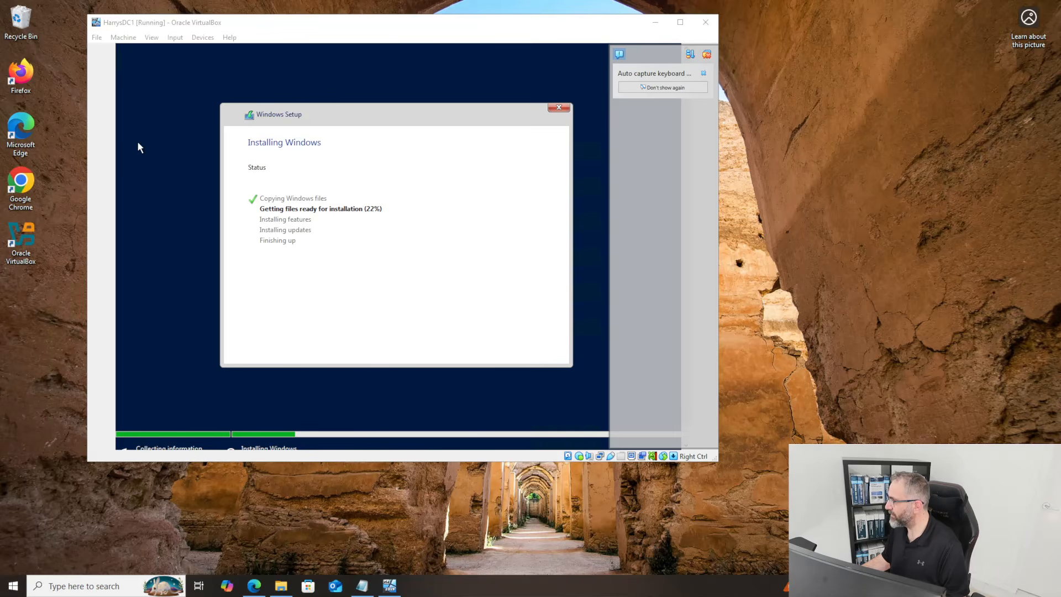
left_click(519, 33)
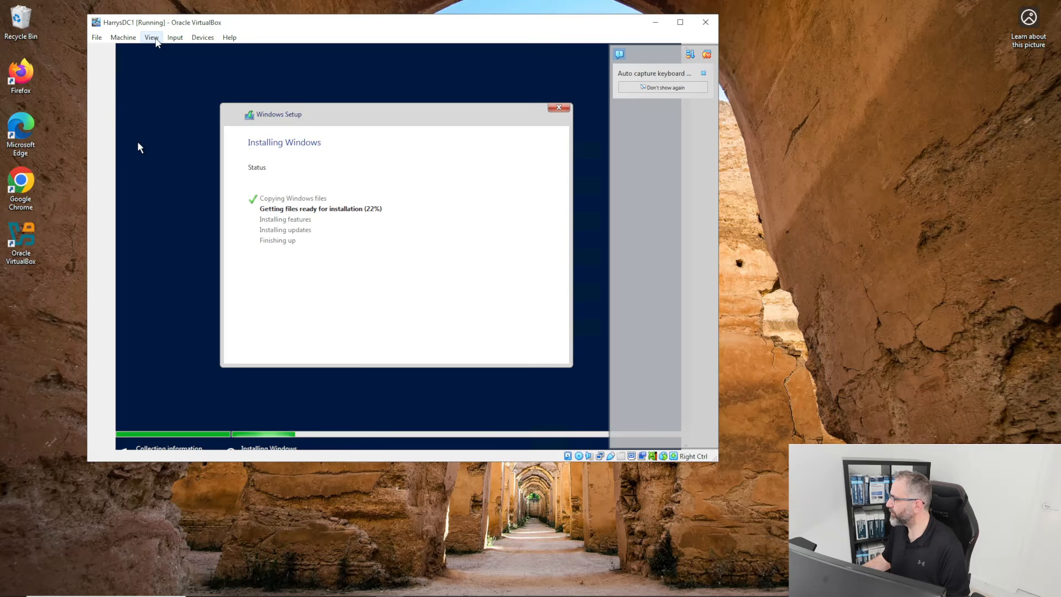
left_click(98, 38)
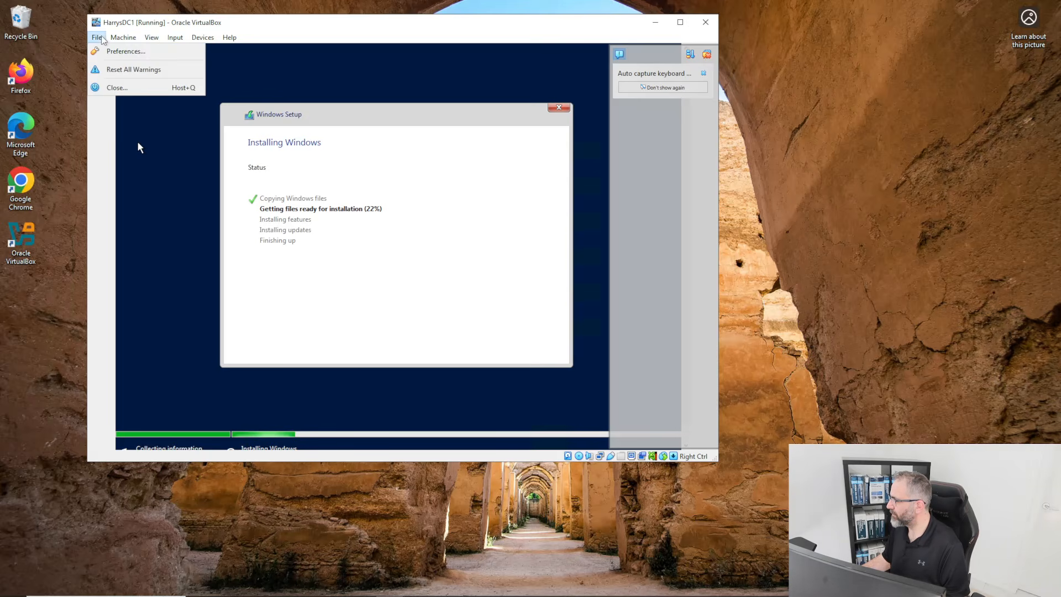
left_click(123, 38)
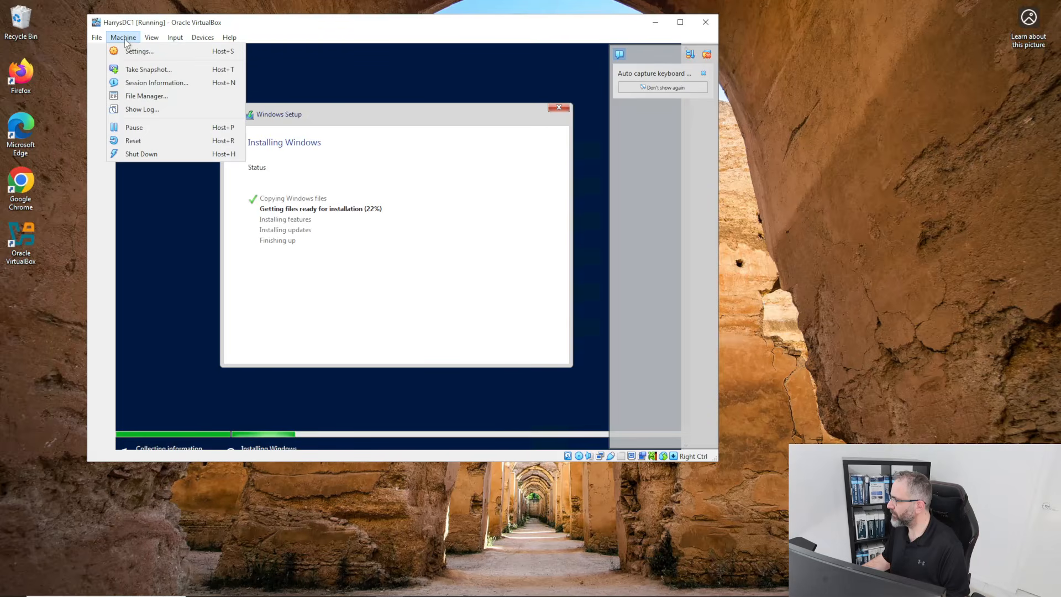
mouse_move(149, 40)
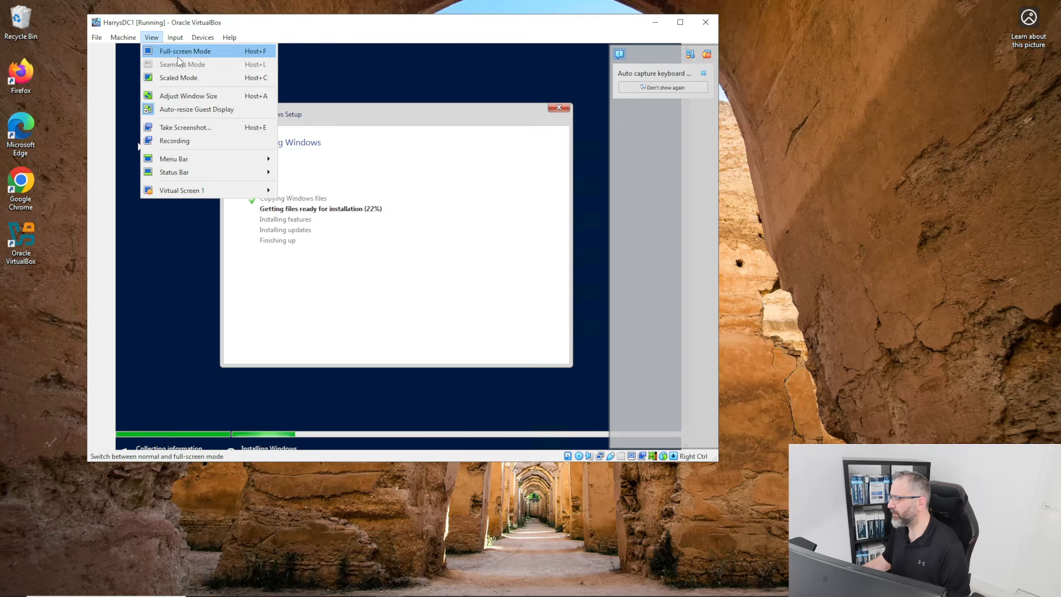
left_click(137, 141)
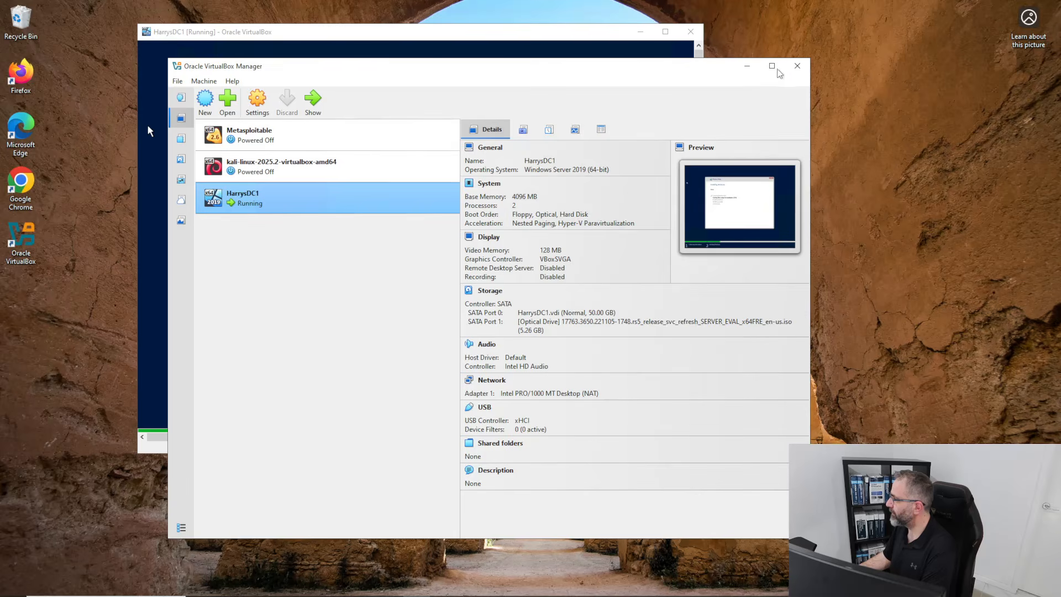
Close the VirtualBox Manager, reopen it from the desktop icon, and move it aside.
left_click(800, 68)
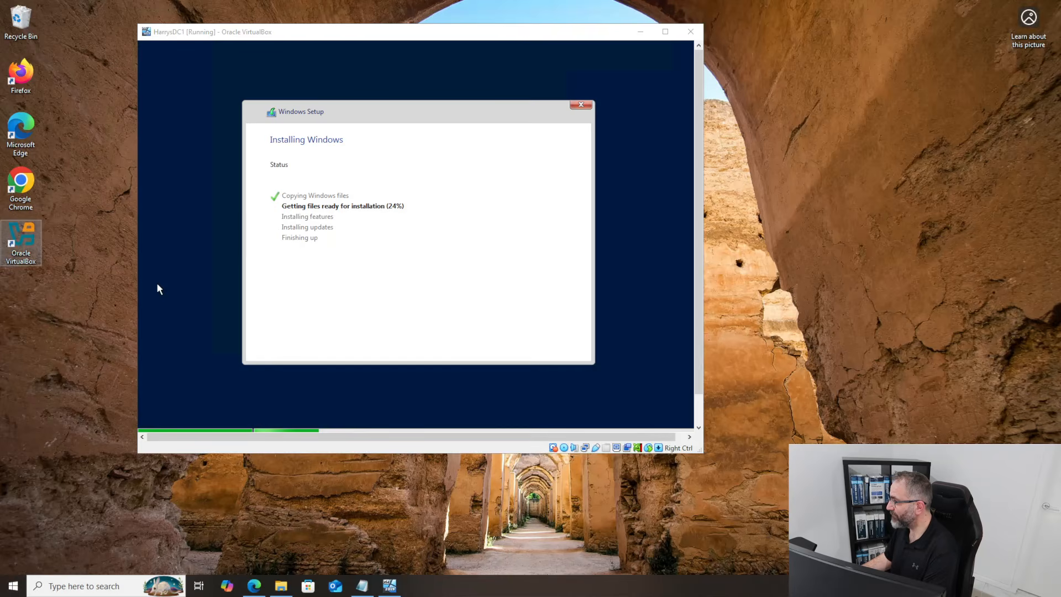
double_click(22, 244)
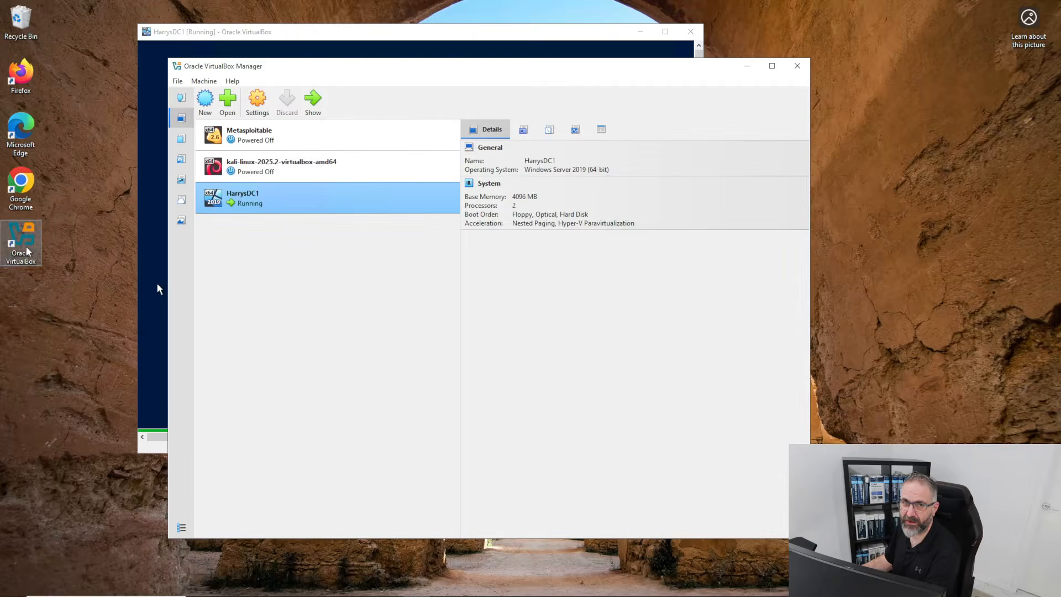
left_click_drag(273, 72, 370, 57)
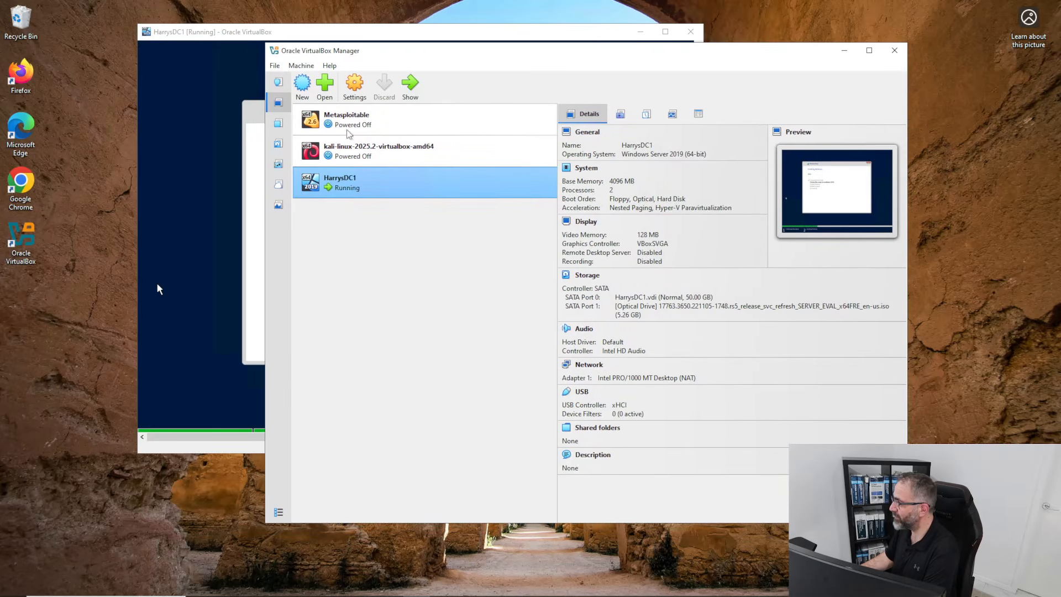
Attach HarrysDC1's Adapter 1 to NAT Network 'NatNetwork' in its Network settings and save.
right_click(336, 187)
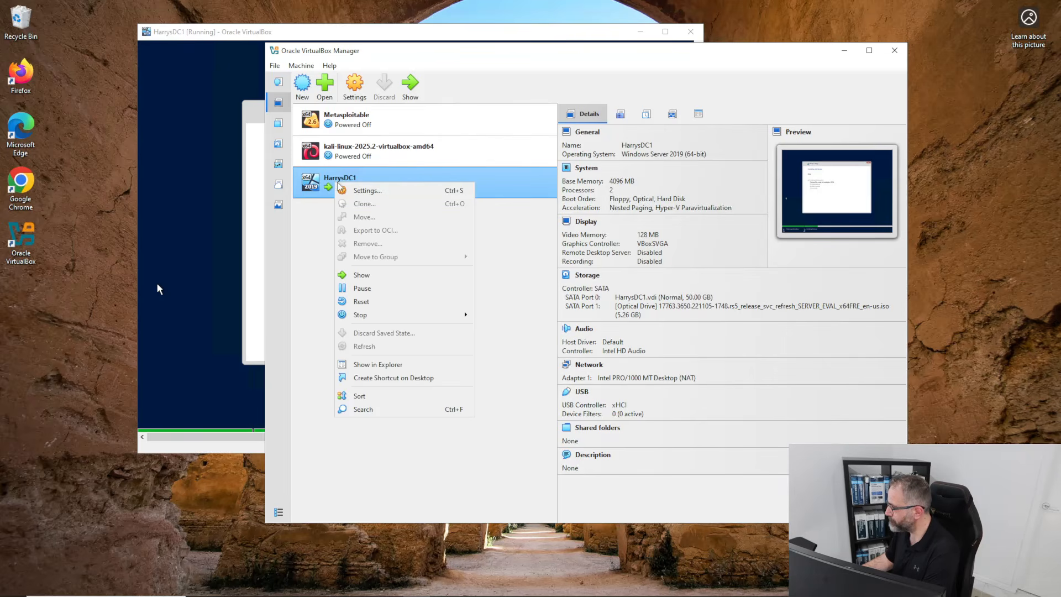
left_click(376, 193)
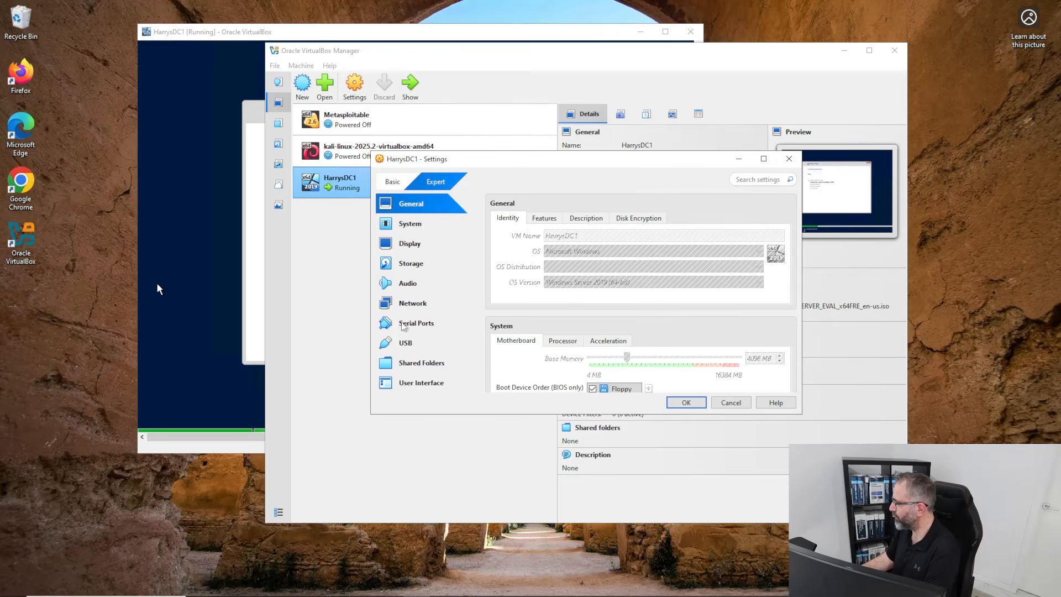
left_click(406, 303)
left_click(675, 254)
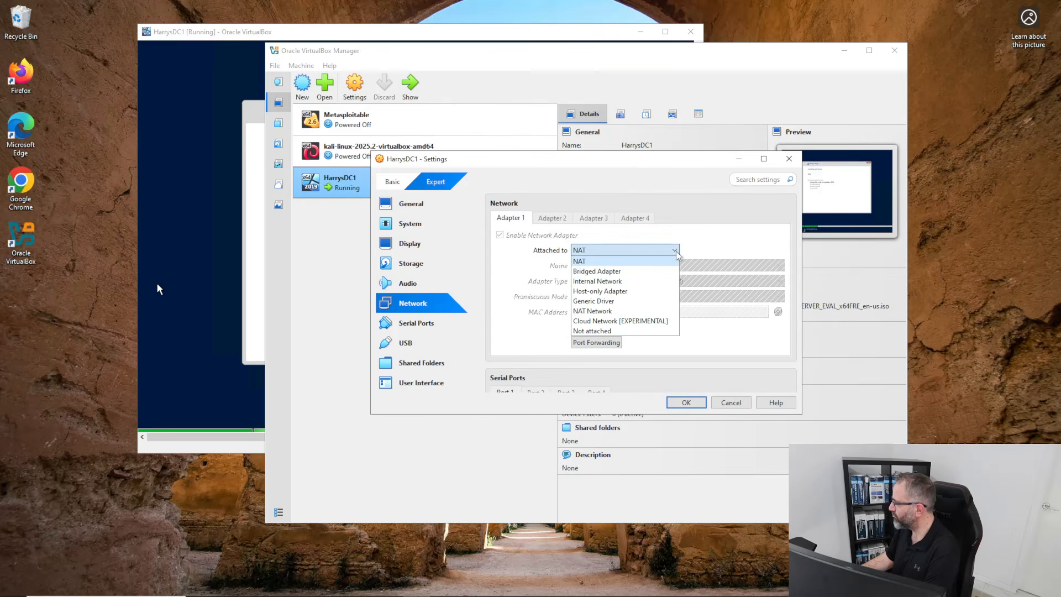
left_click(608, 312)
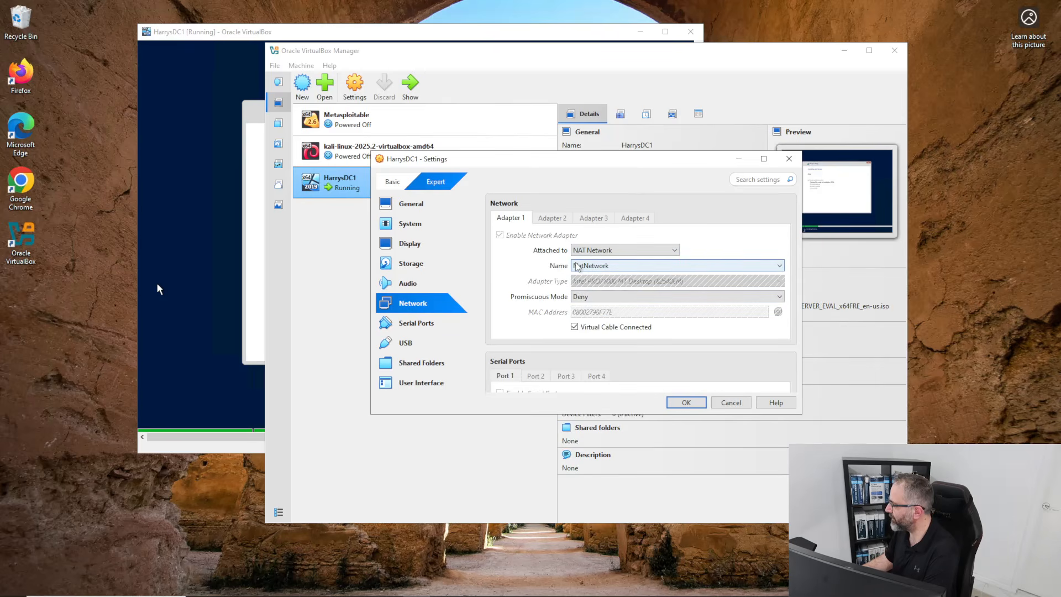
left_click(683, 403)
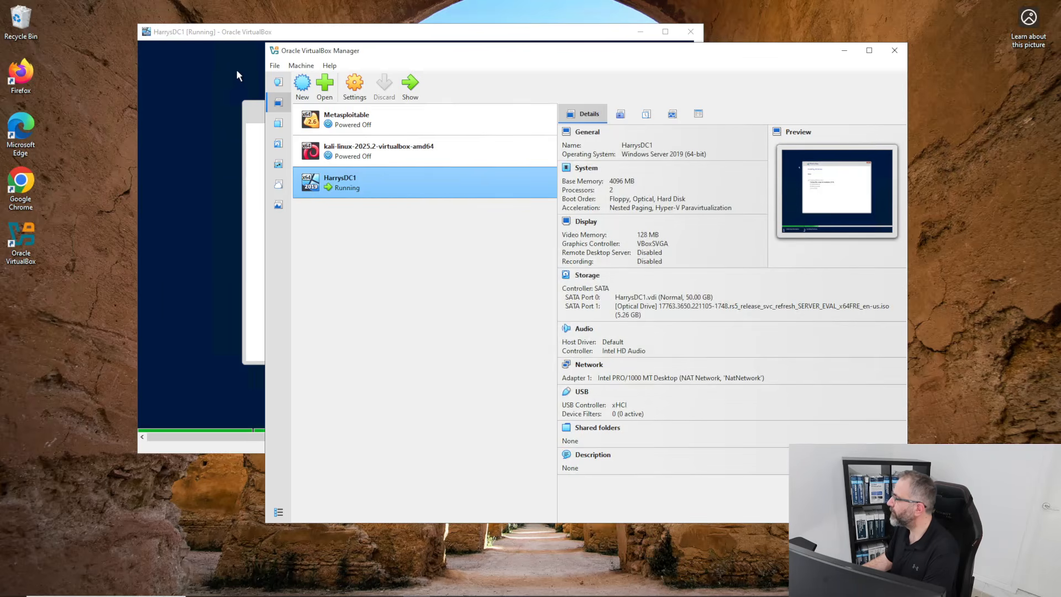
Raise the HarrysDC1 window and let Windows Setup reach the Customize settings password page.
left_click(261, 34)
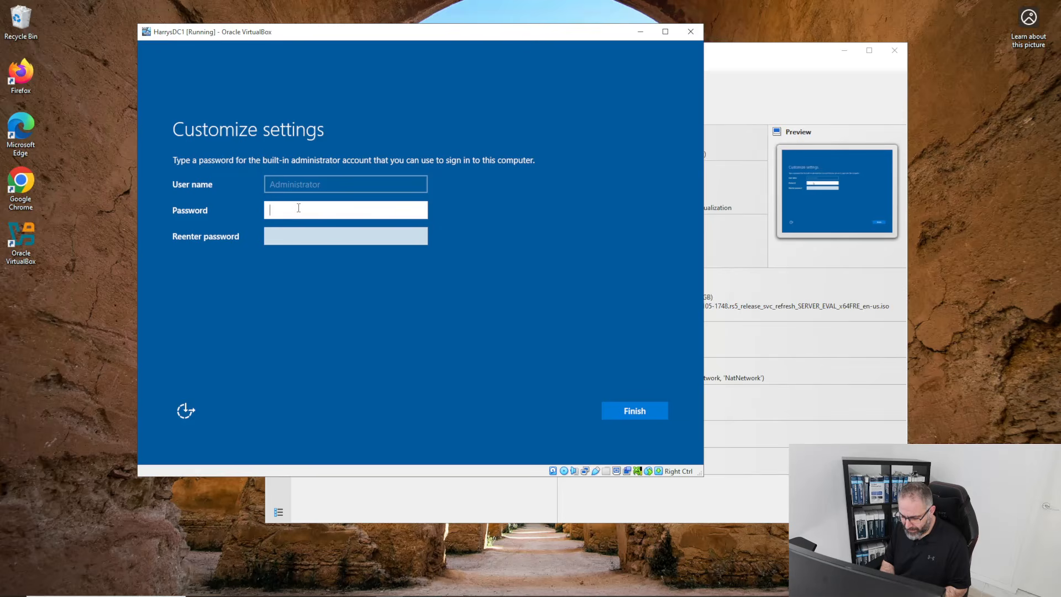
Enter the Administrator password in Password and Reenter password, revealing each to verify they match.
type("Password1")
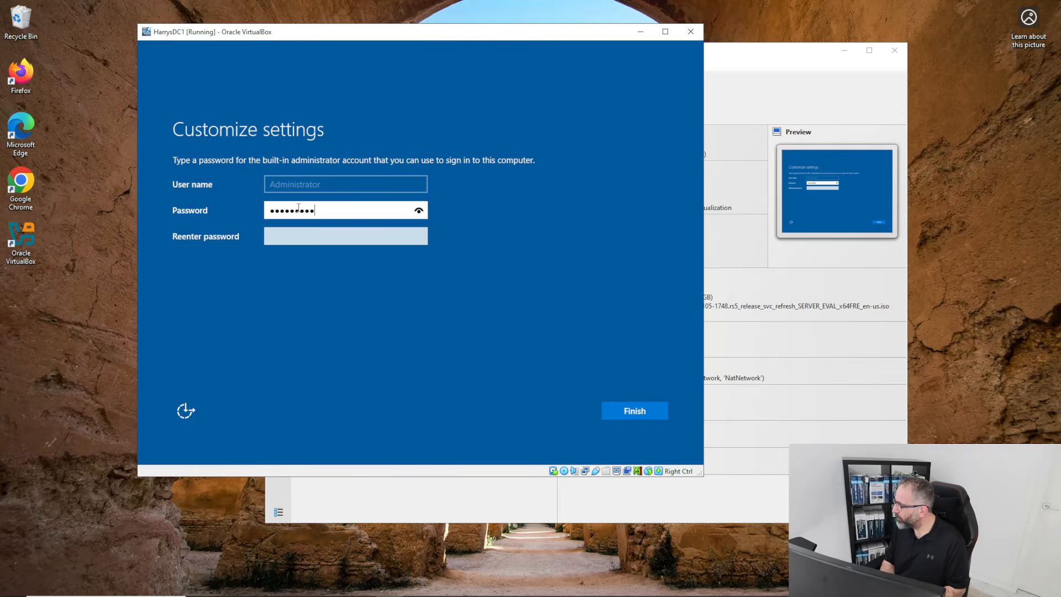
left_click(419, 214)
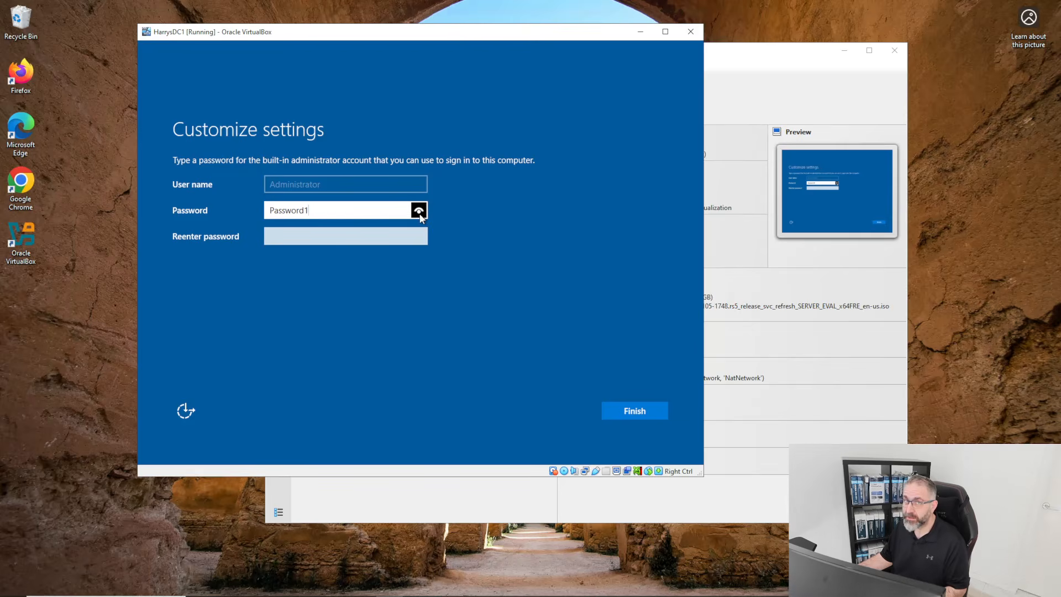
left_click(338, 237)
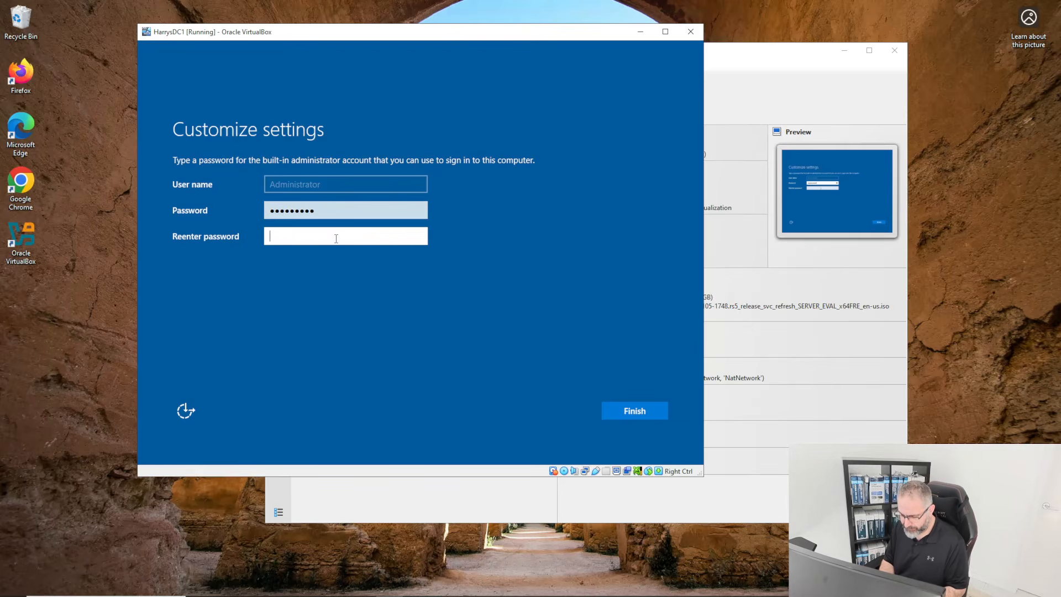
type("Password1")
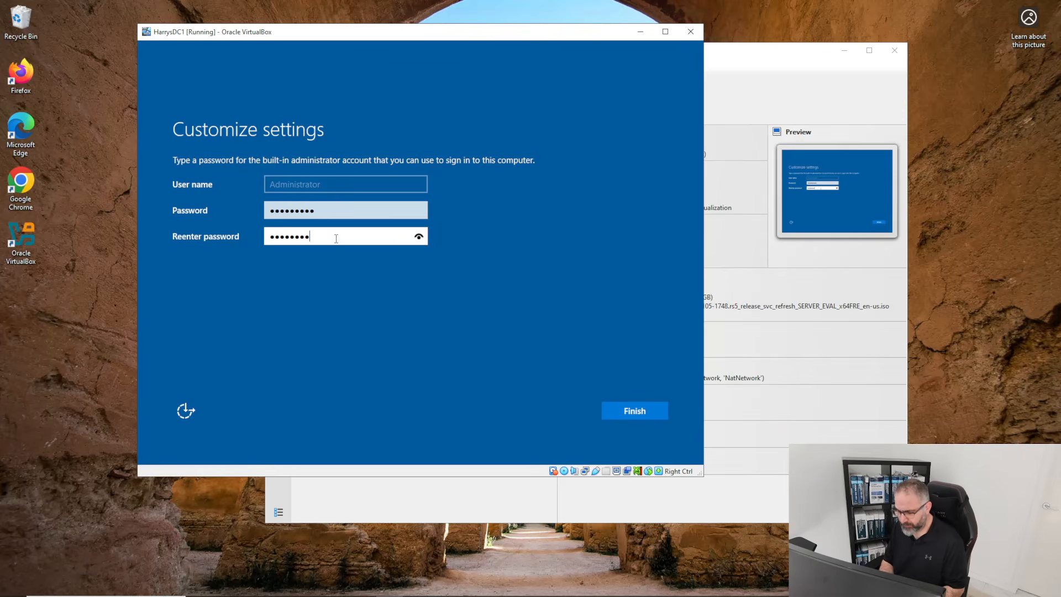
left_click(419, 237)
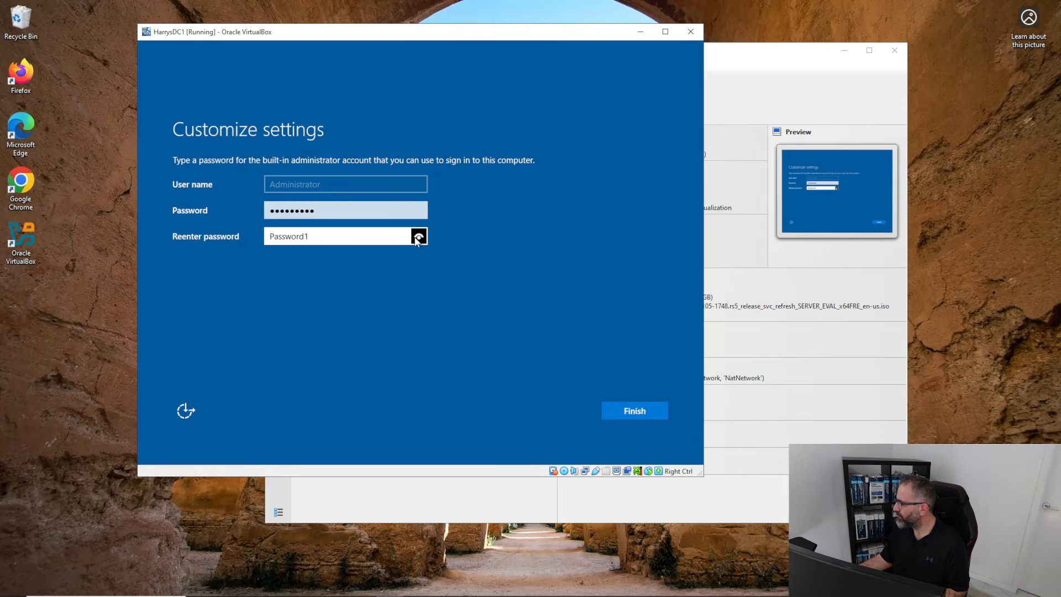
left_click(768, 457)
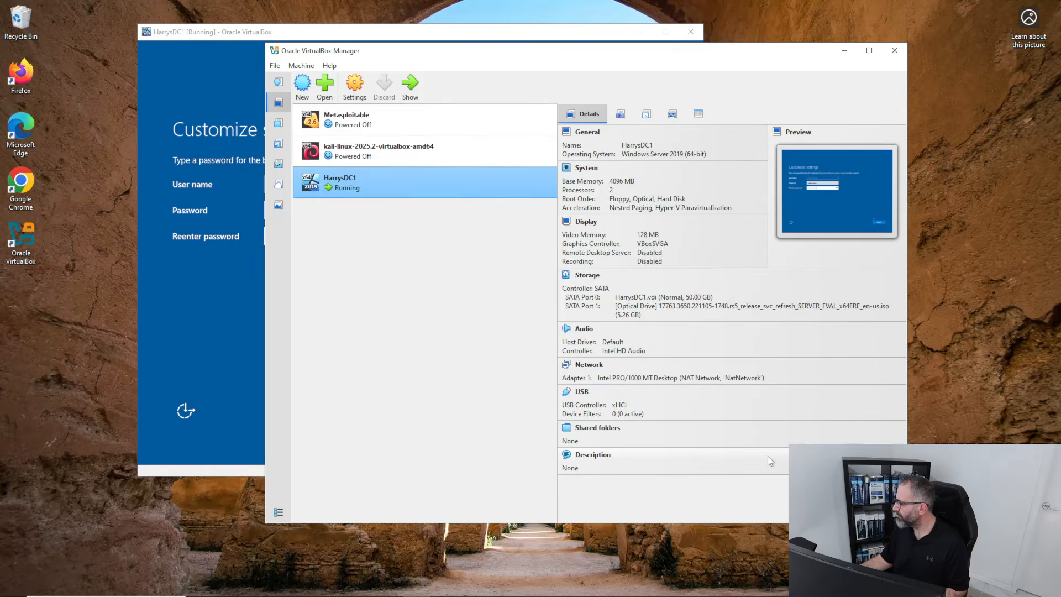
left_click(220, 324)
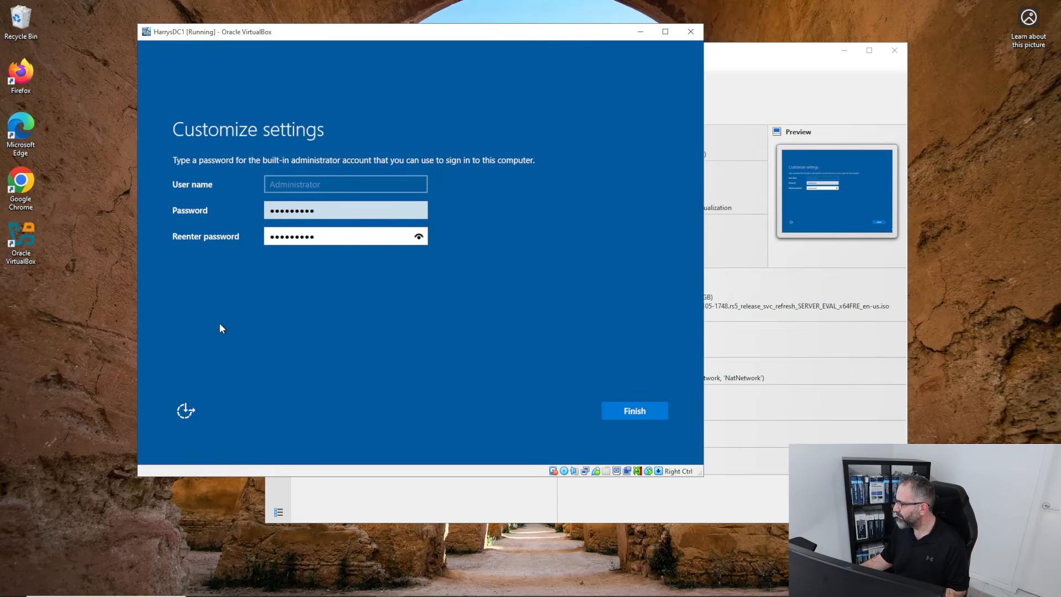
Finish the Administrator setup, move the VM window up-left, and return to VirtualBox Manager.
left_click(628, 415)
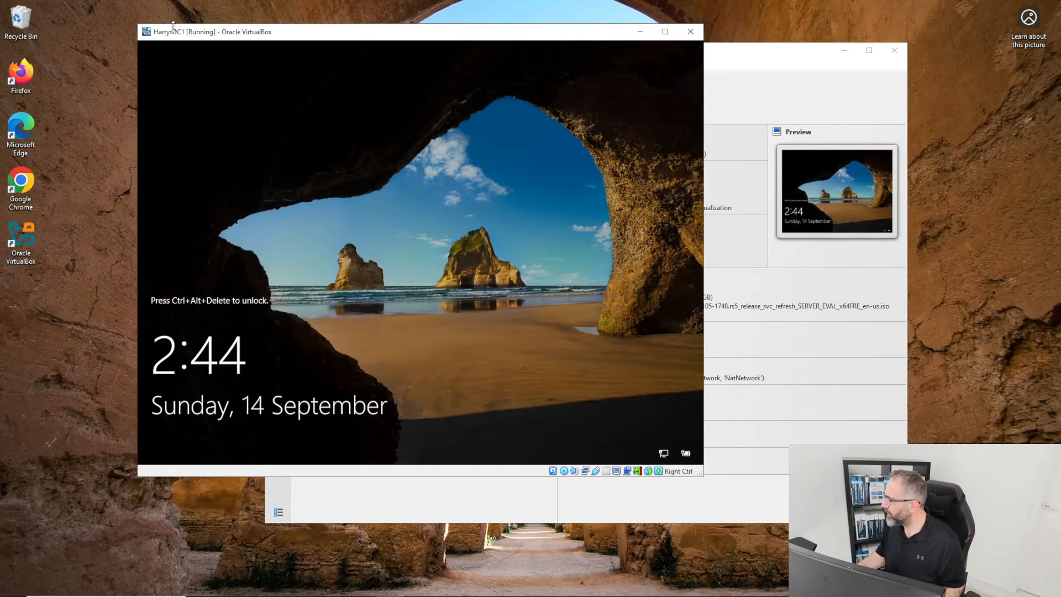
left_click_drag(300, 34, 205, 50)
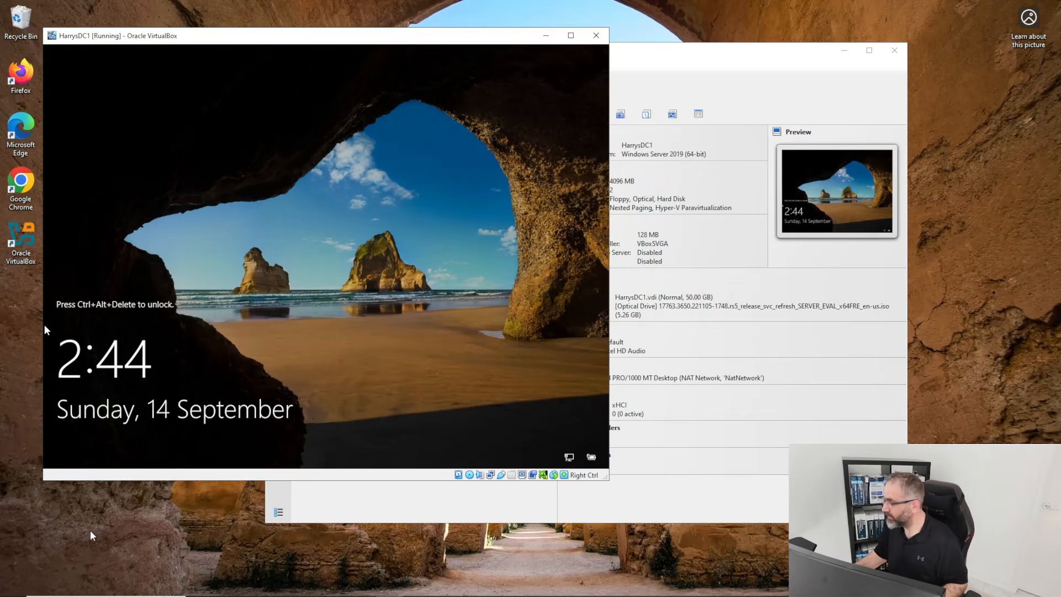
left_click(729, 62)
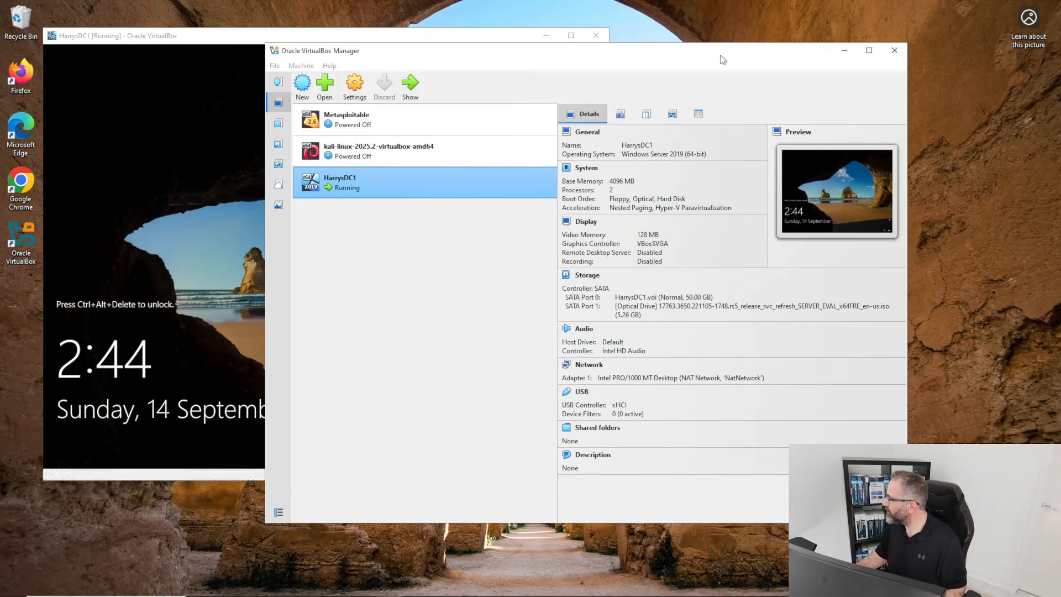
Keep HarrysDC1's User Interface appearance as a normal window and reposition its console window.
left_click(171, 33)
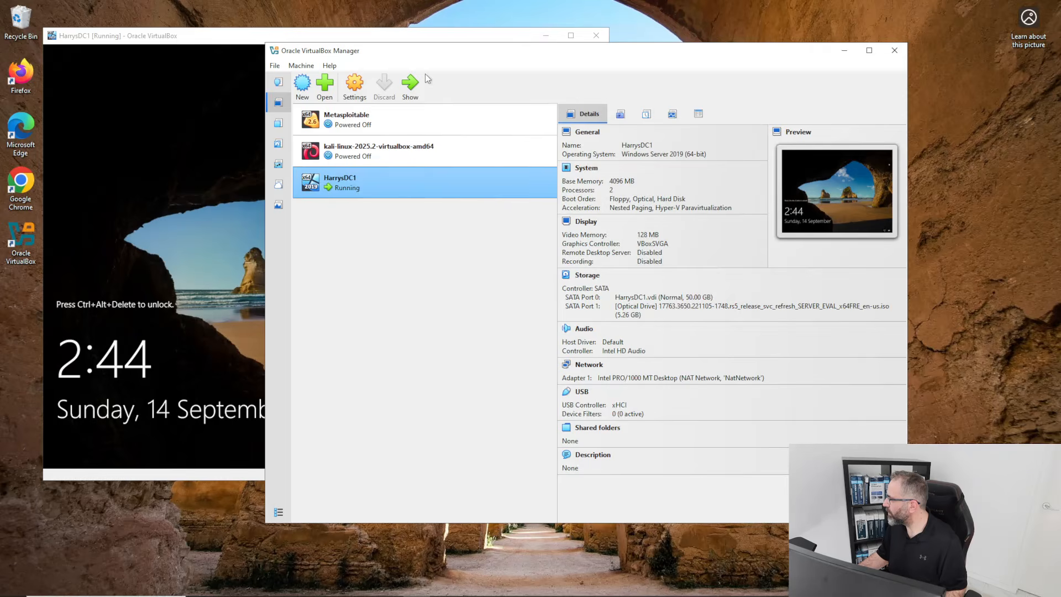
right_click(350, 180)
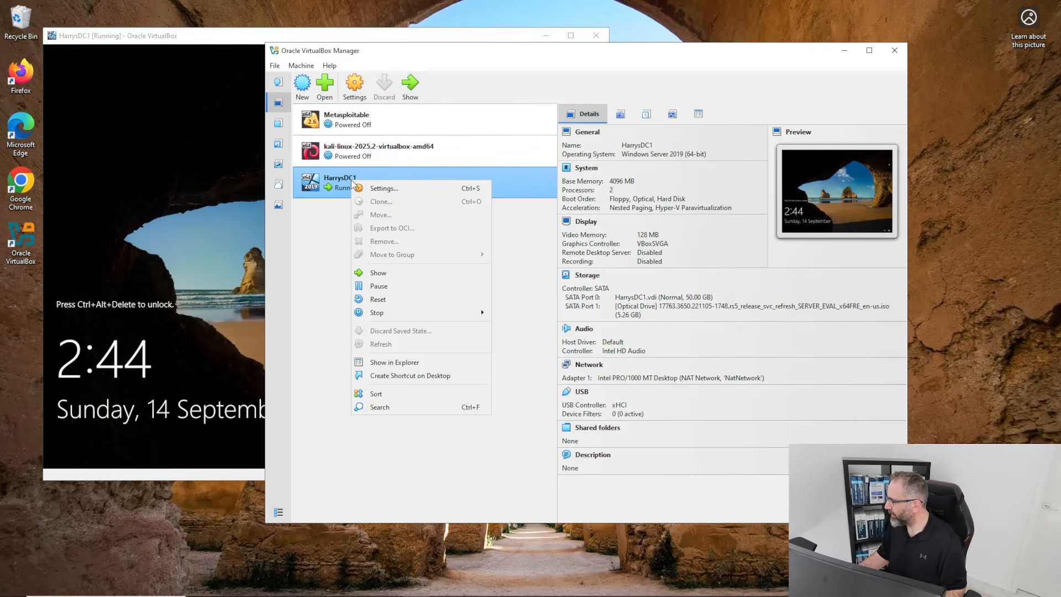
left_click(356, 184)
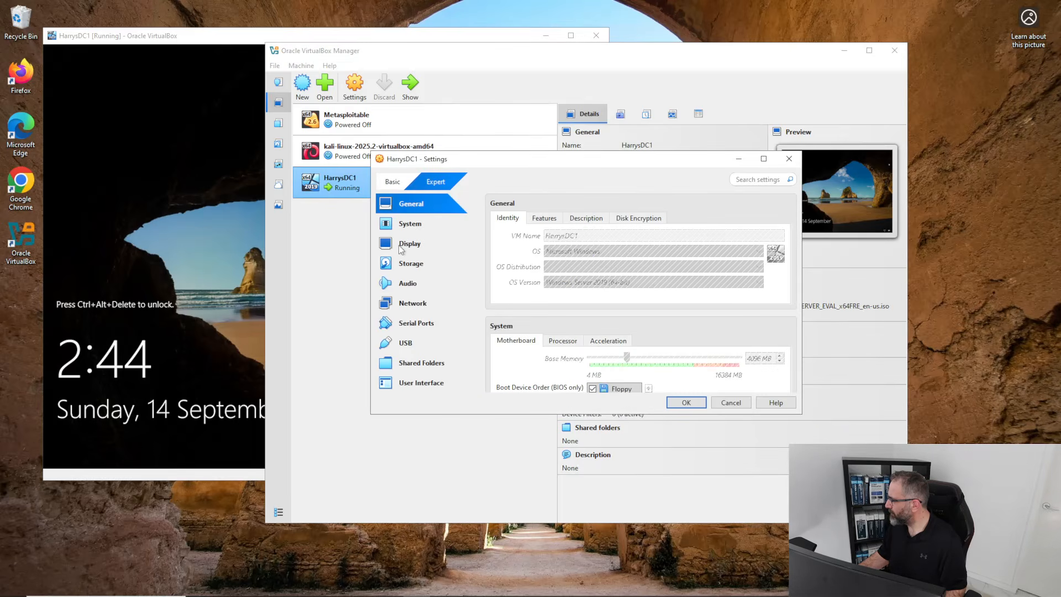
left_click(396, 244)
left_click(425, 384)
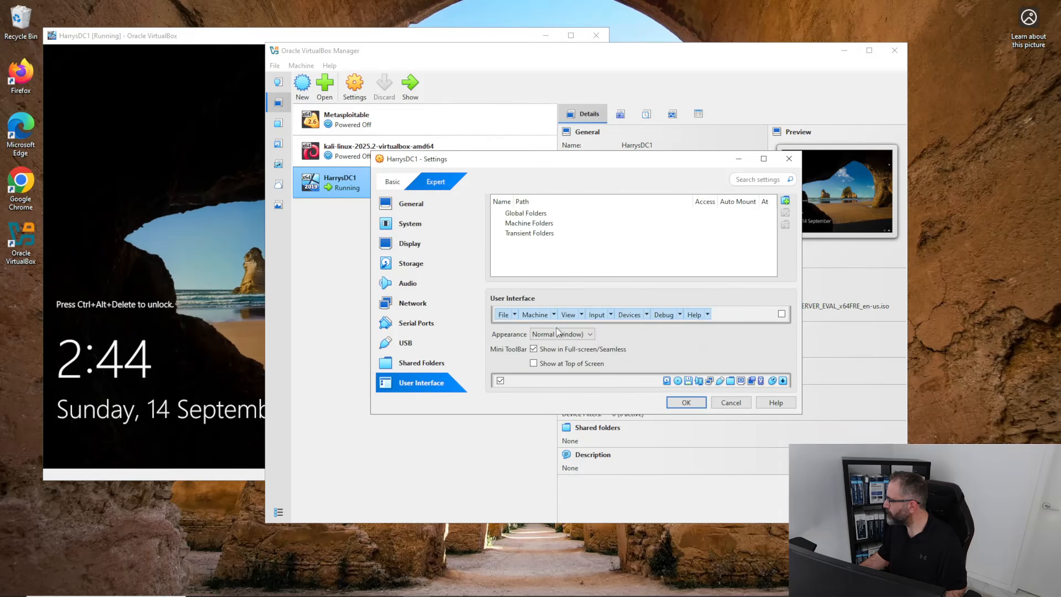
left_click(591, 335)
left_click(562, 346)
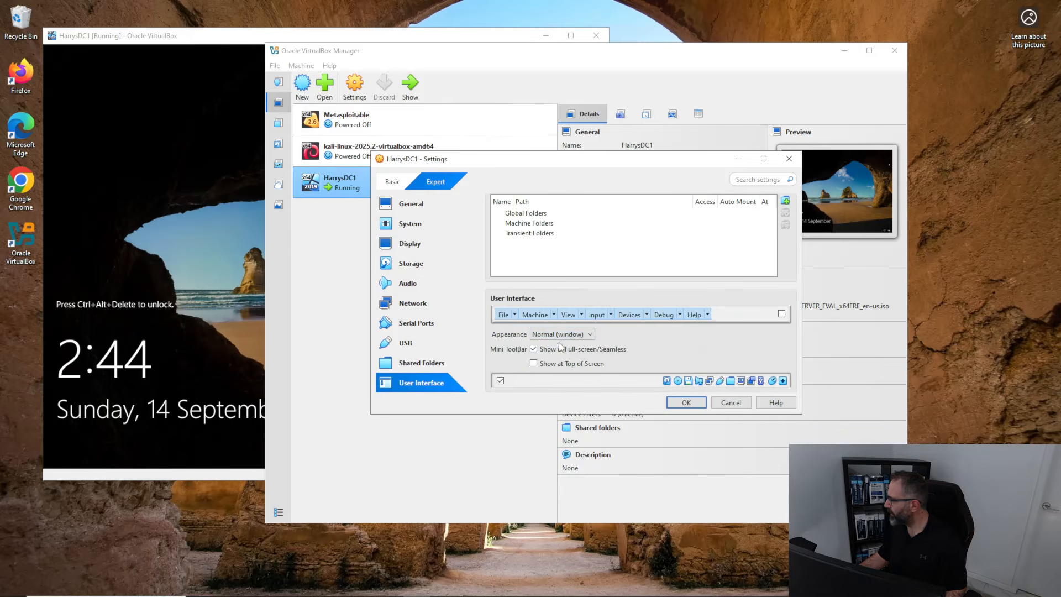
left_click(685, 403)
left_click(176, 38)
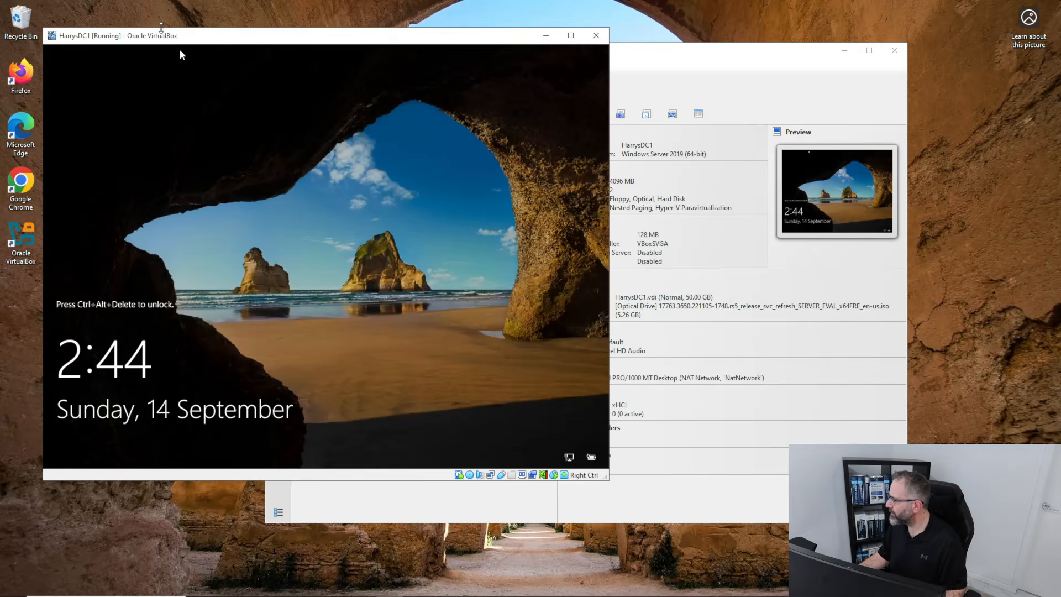
mouse_move(173, 34)
left_mouse_down()
mouse_move(182, 37)
mouse_move(173, 29)
left_mouse_up()
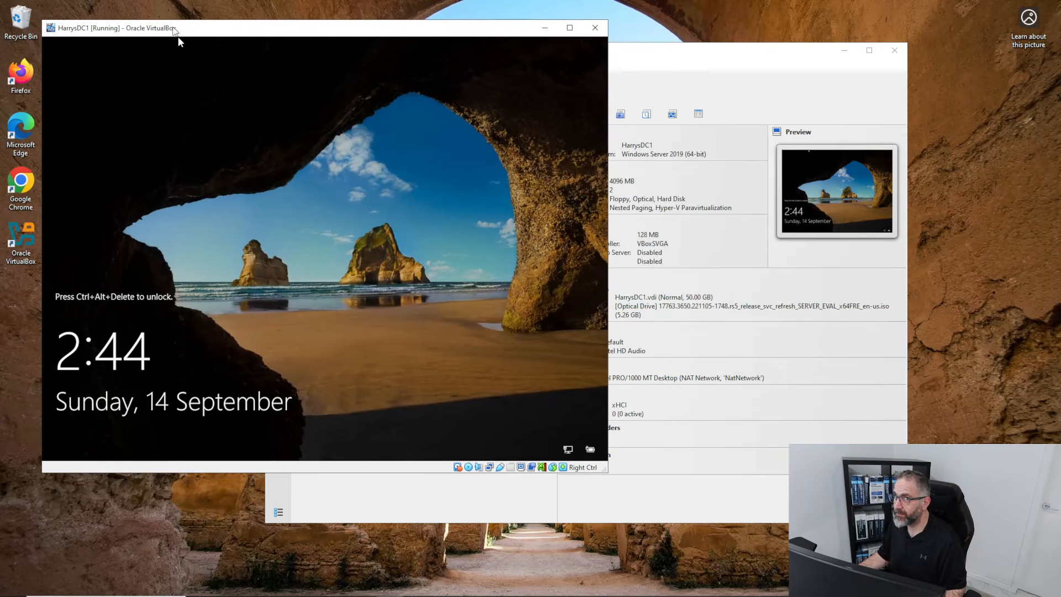
Set HarrysDC1's User Interface appearance to Seamless and confirm the switch.
left_click(638, 61)
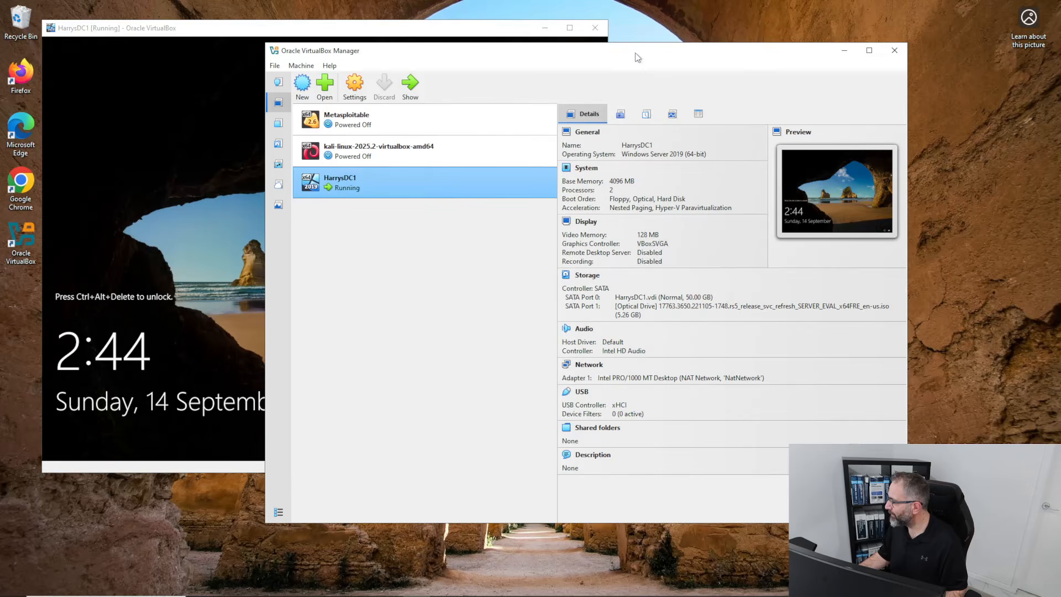
right_click(367, 187)
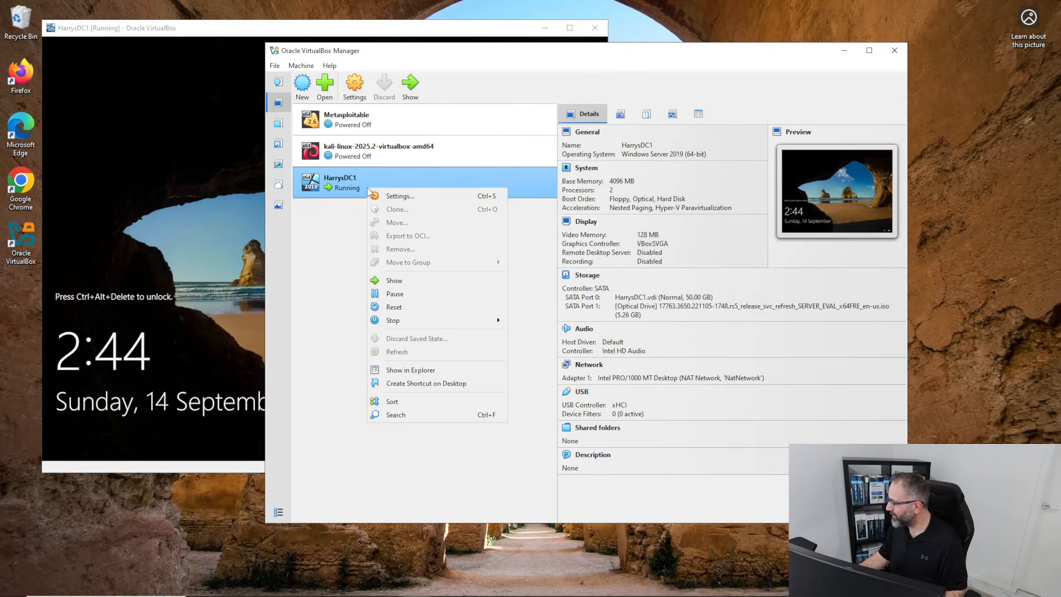
left_click(396, 199)
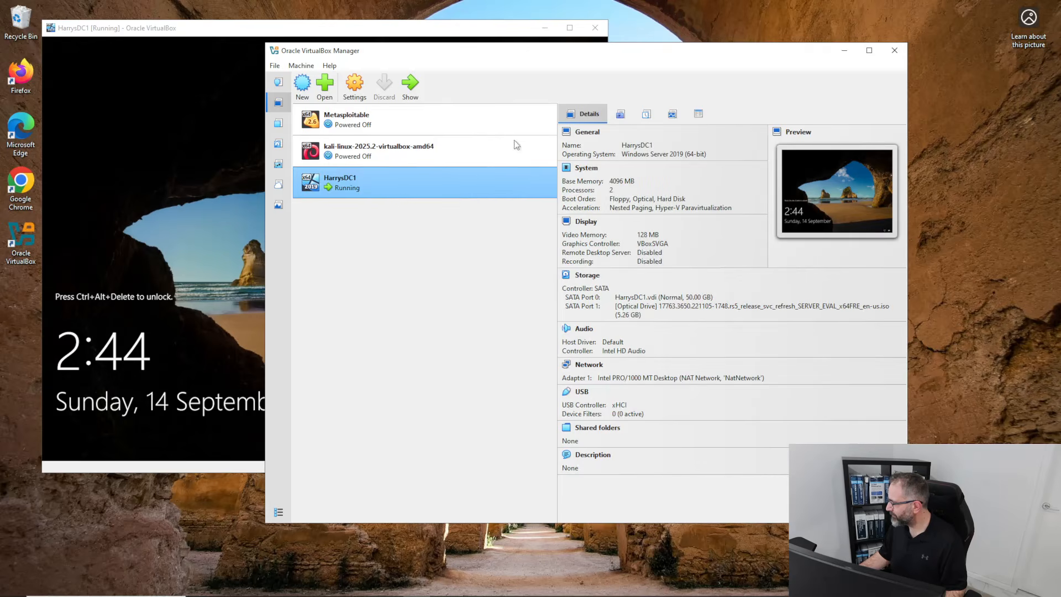
left_click(437, 381)
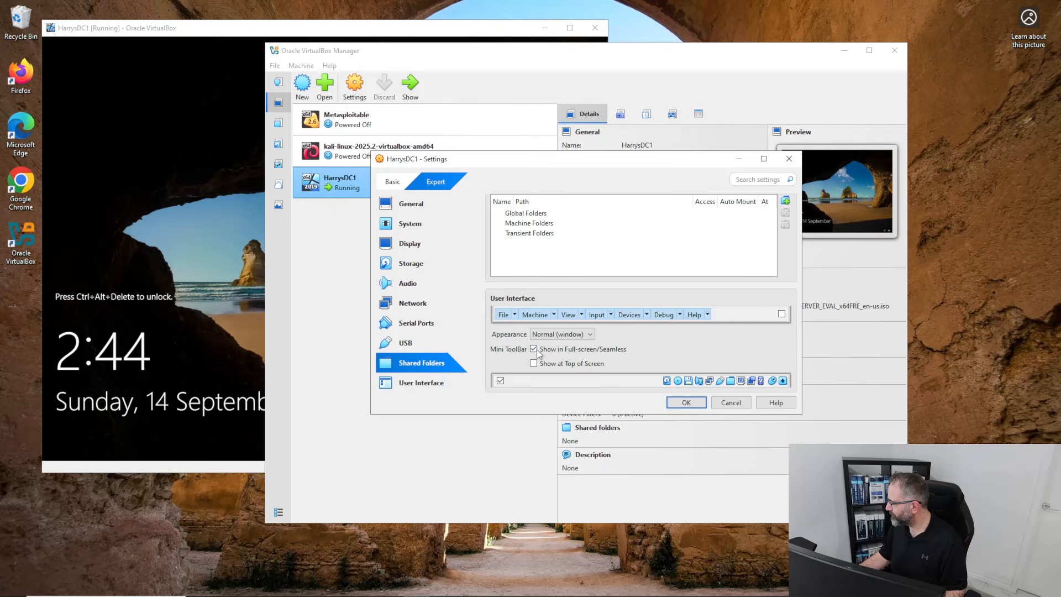
left_click(580, 334)
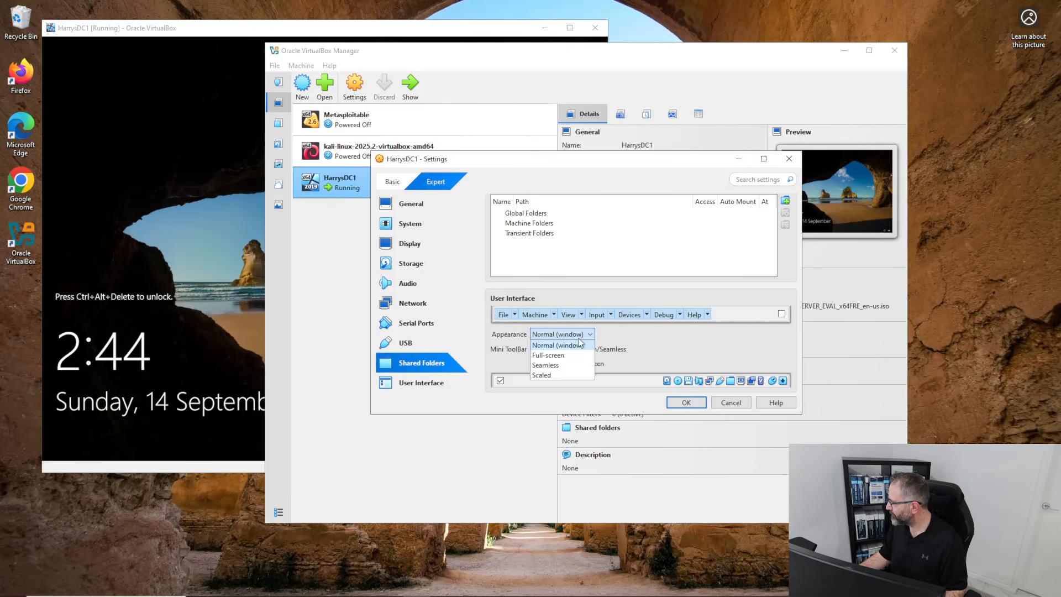
left_click(546, 363)
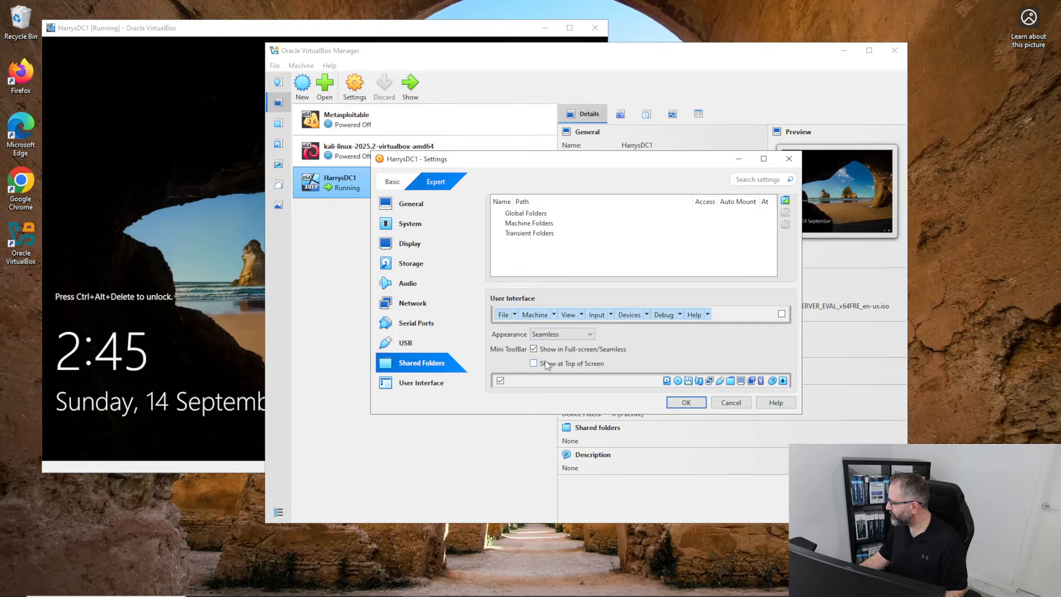
left_click(684, 403)
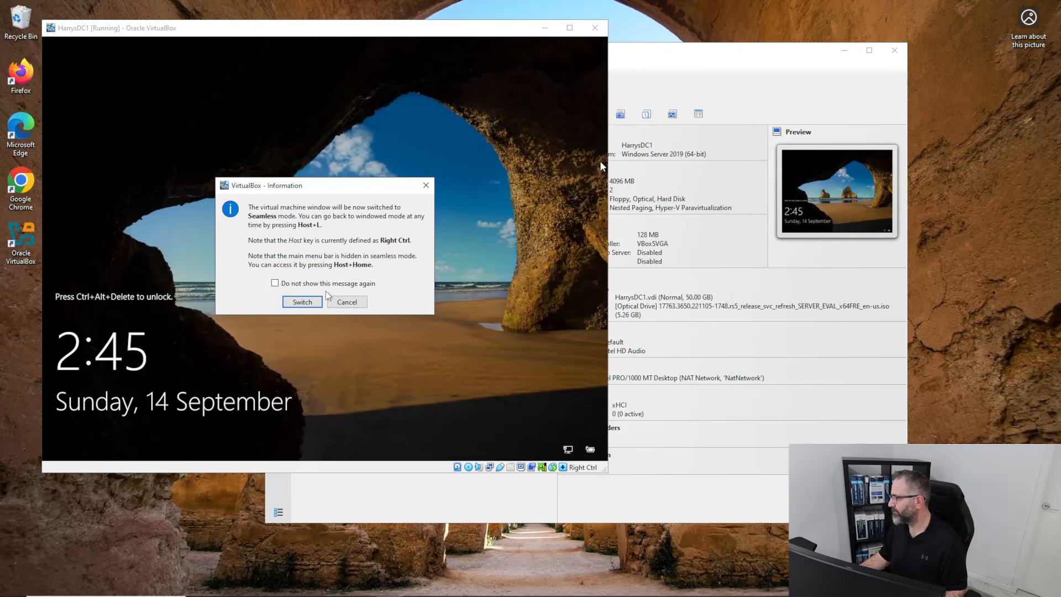
left_click(302, 301)
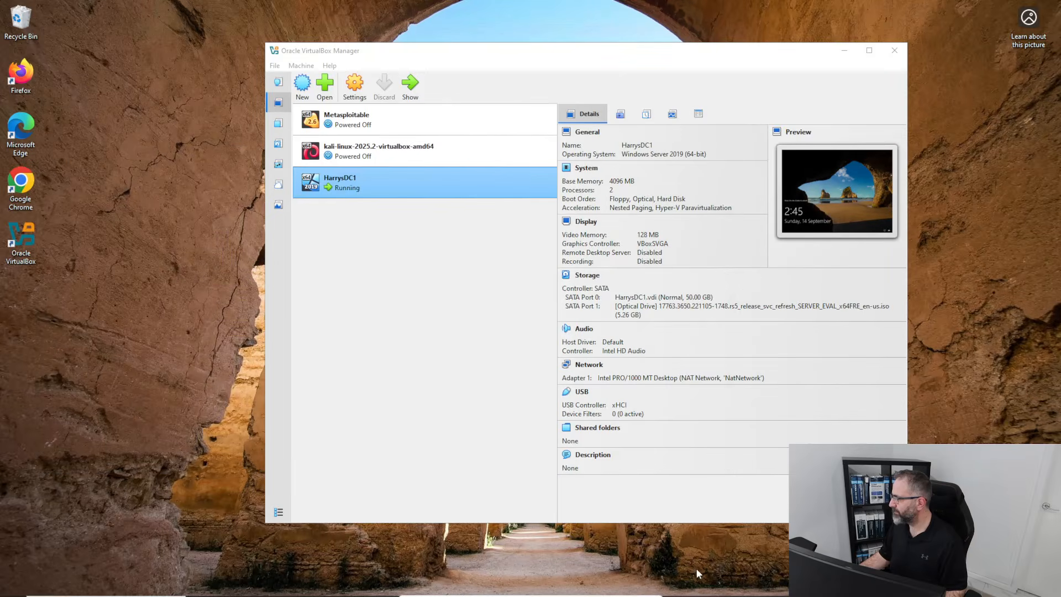
Set HarrysDC1's User Interface appearance back to Normal (window).
mouse_move(390, 578)
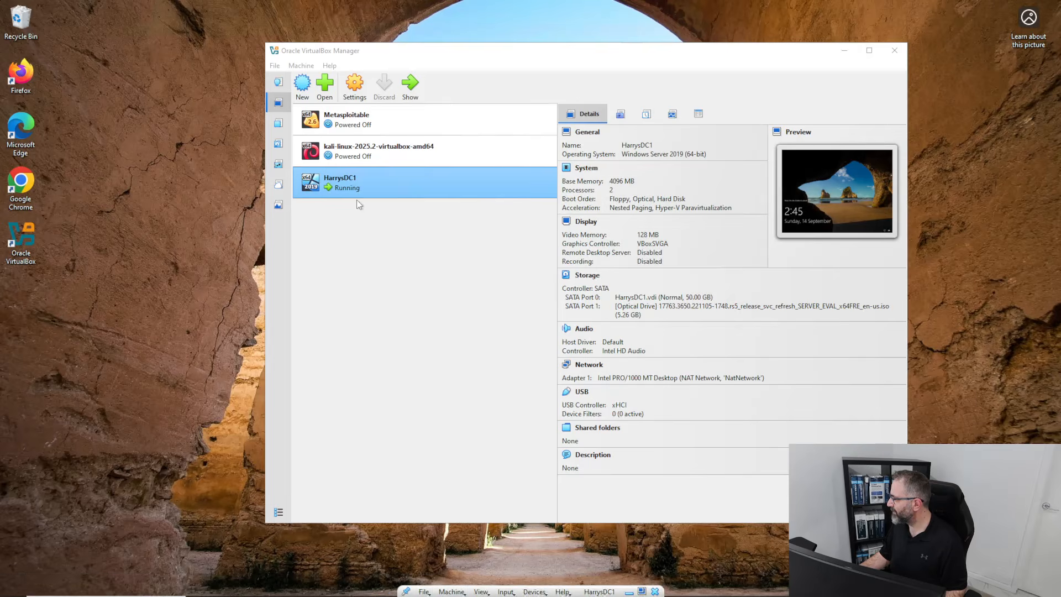
right_click(351, 182)
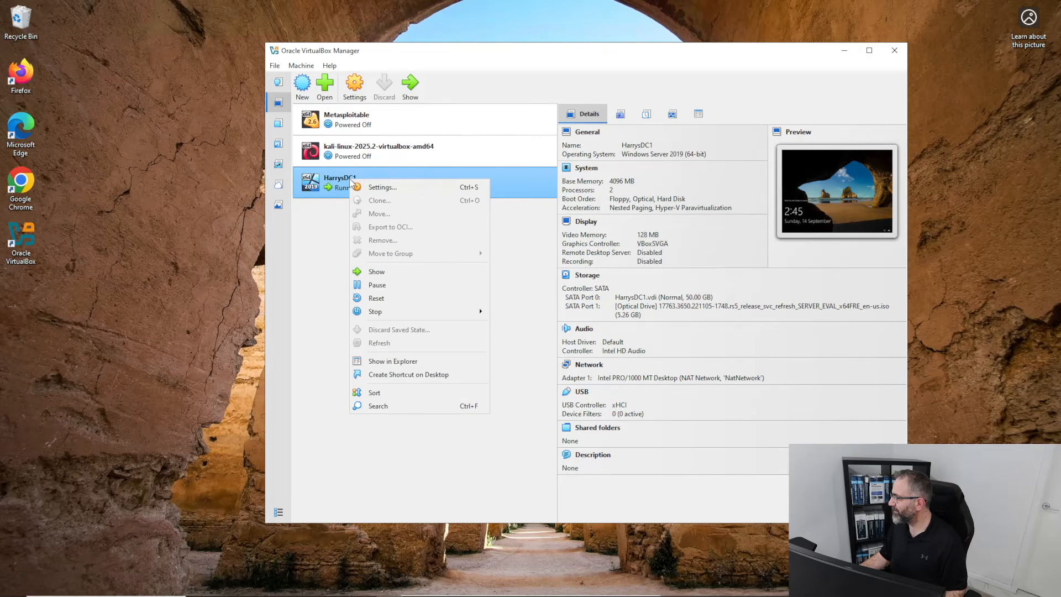
left_click(383, 190)
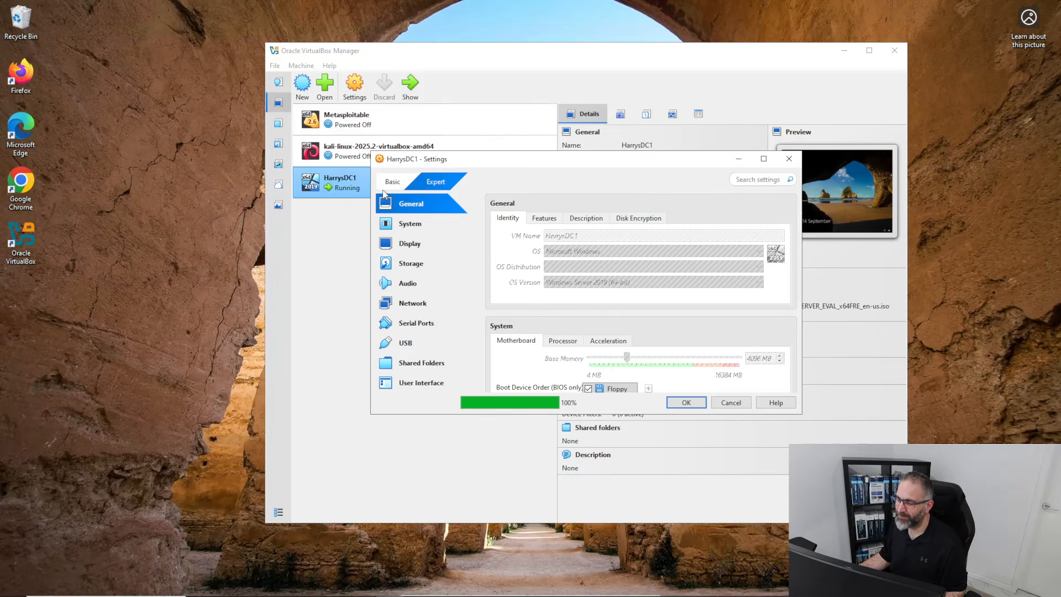
left_click(437, 381)
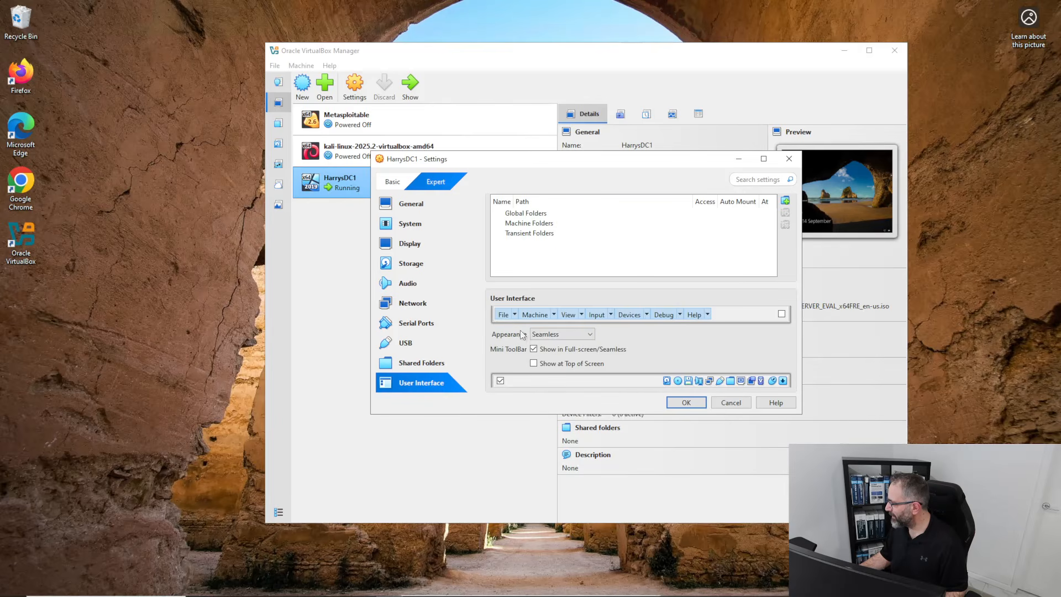
left_click(577, 335)
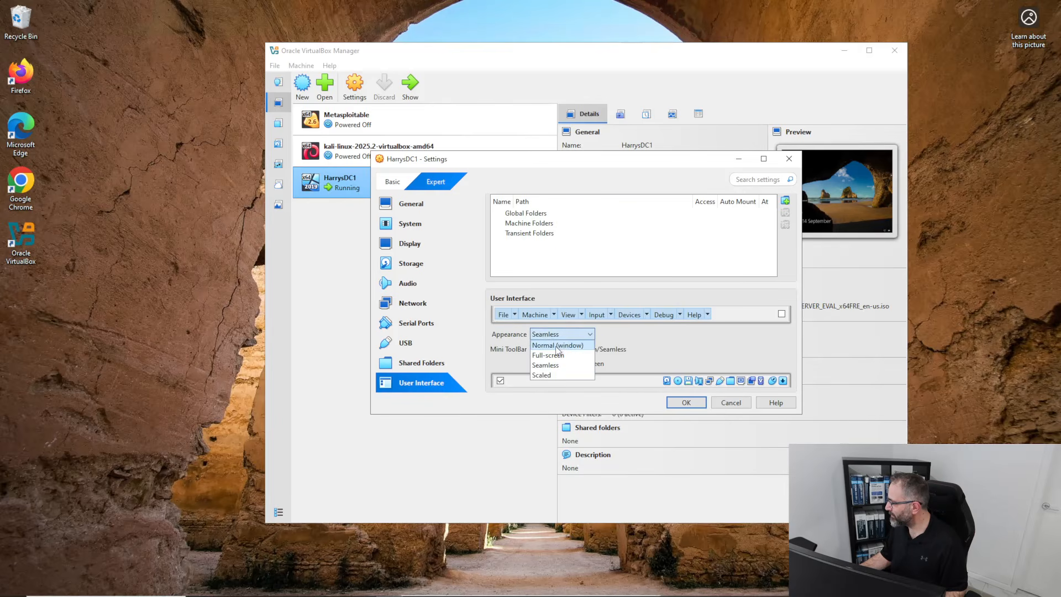
left_click(556, 345)
left_click(684, 403)
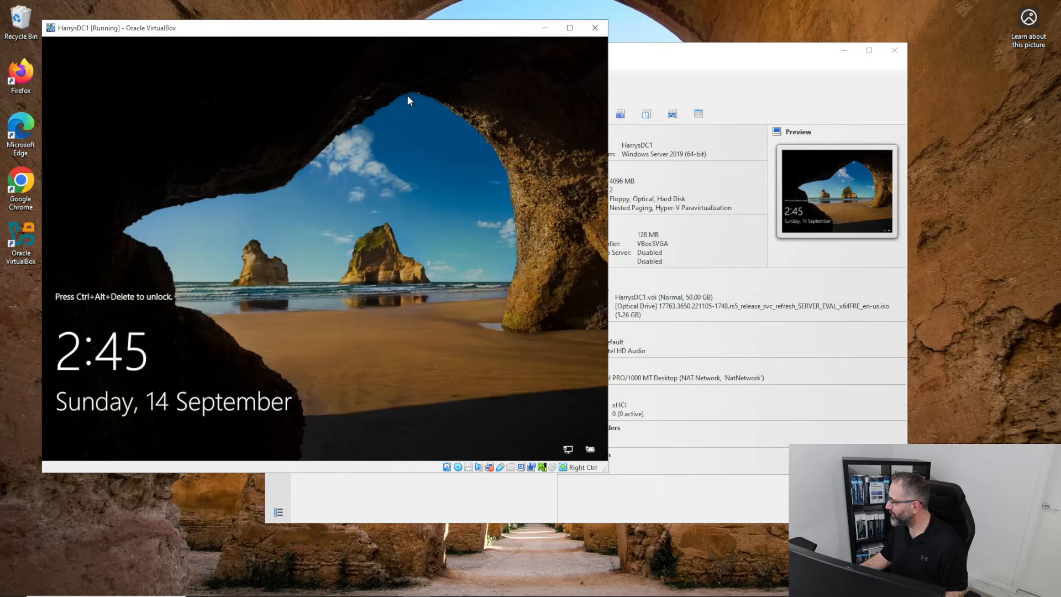
Tick Show at Top of Screen for HarrysDC1's mini toolbar and save.
left_click(658, 56)
right_click(402, 184)
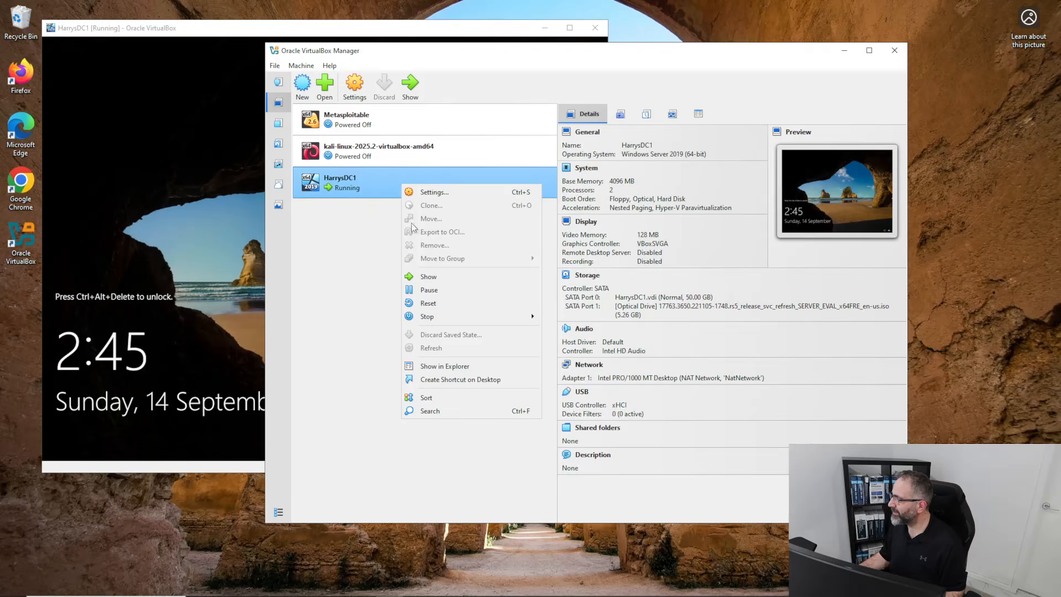
left_click(419, 191)
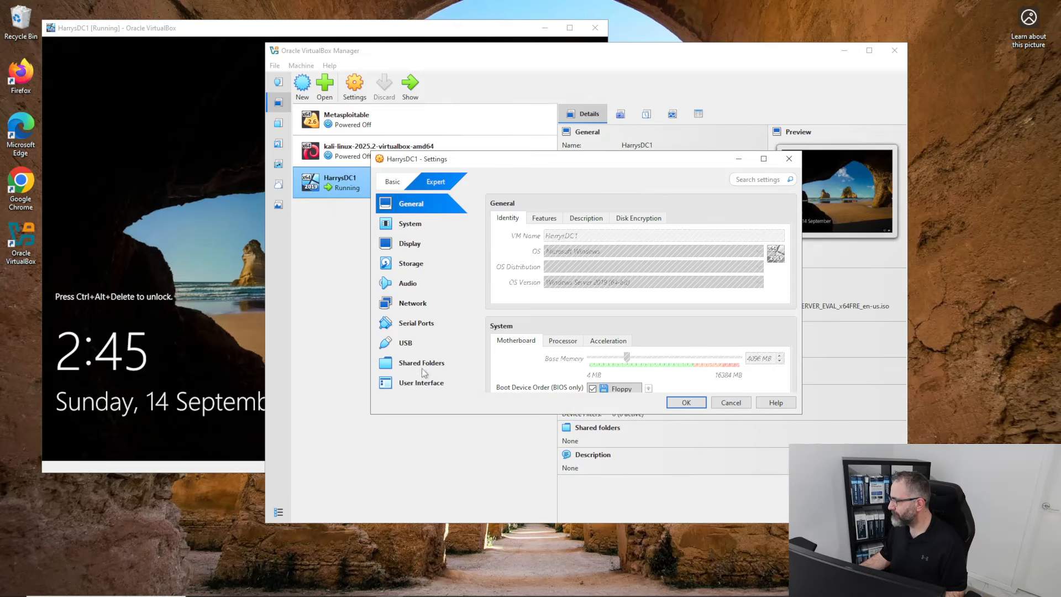
left_click(420, 383)
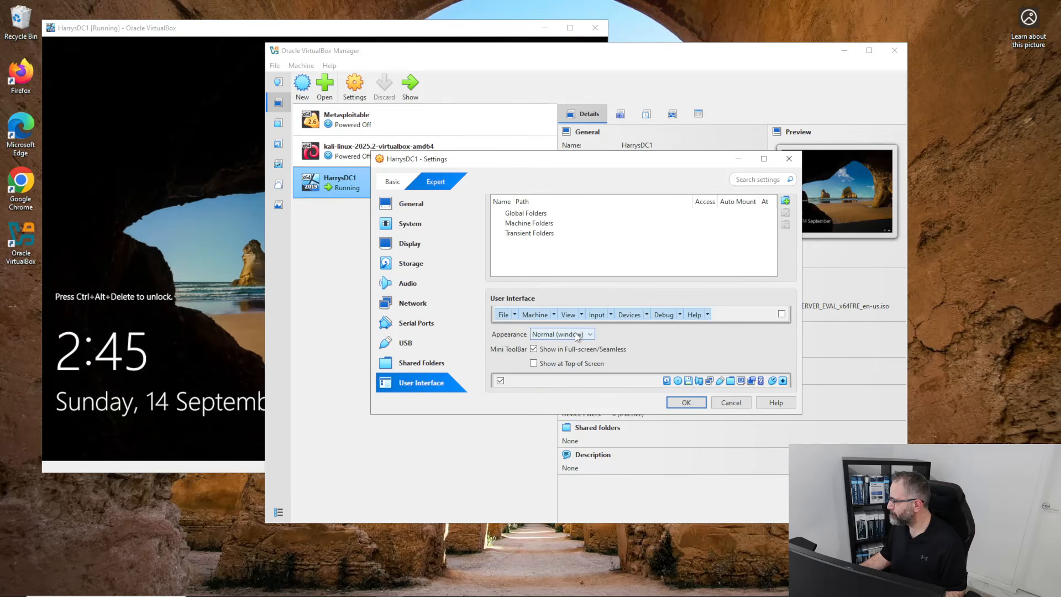
left_click(533, 364)
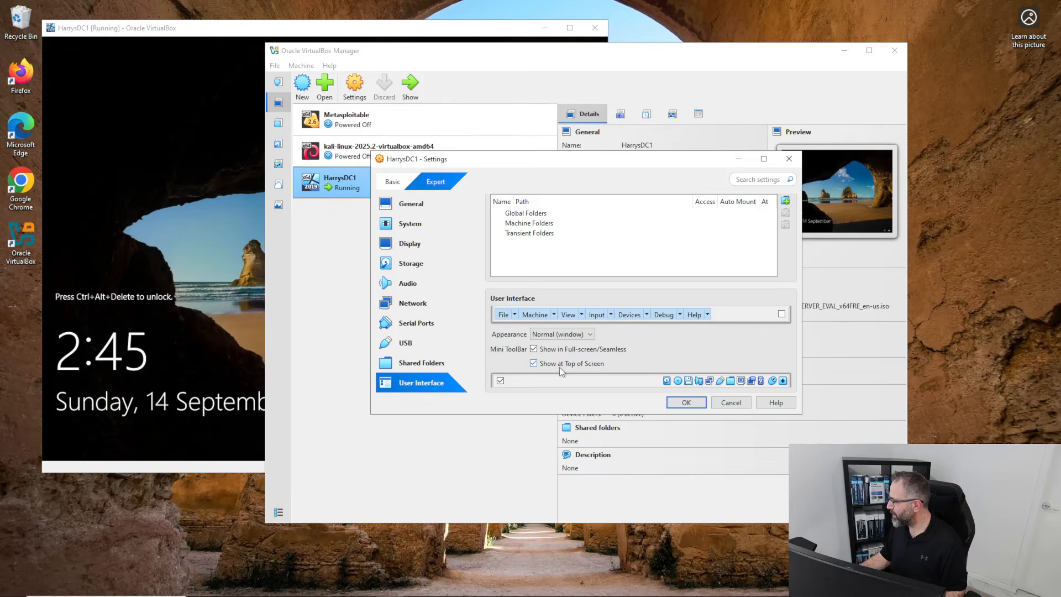
left_click(676, 403)
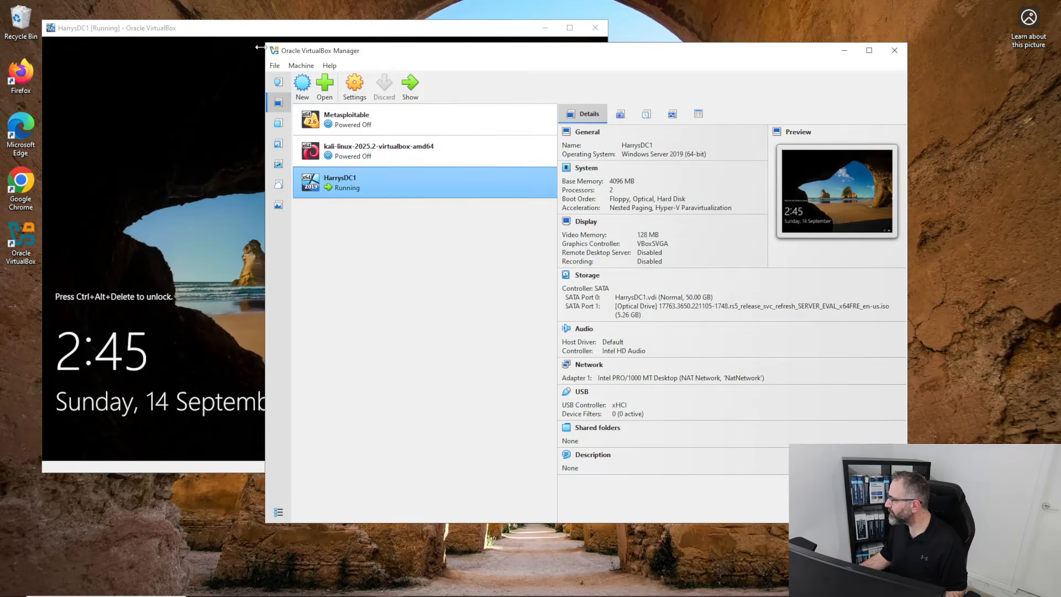
Enable the menu bar in HarrysDC1's User Interface settings and save.
left_click(251, 34)
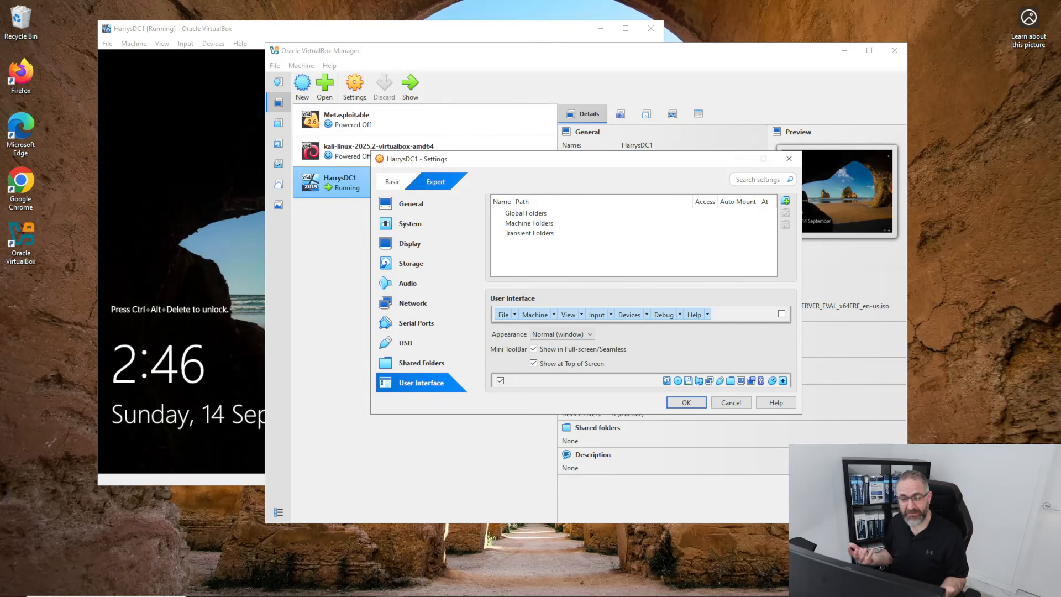
left_click(782, 314)
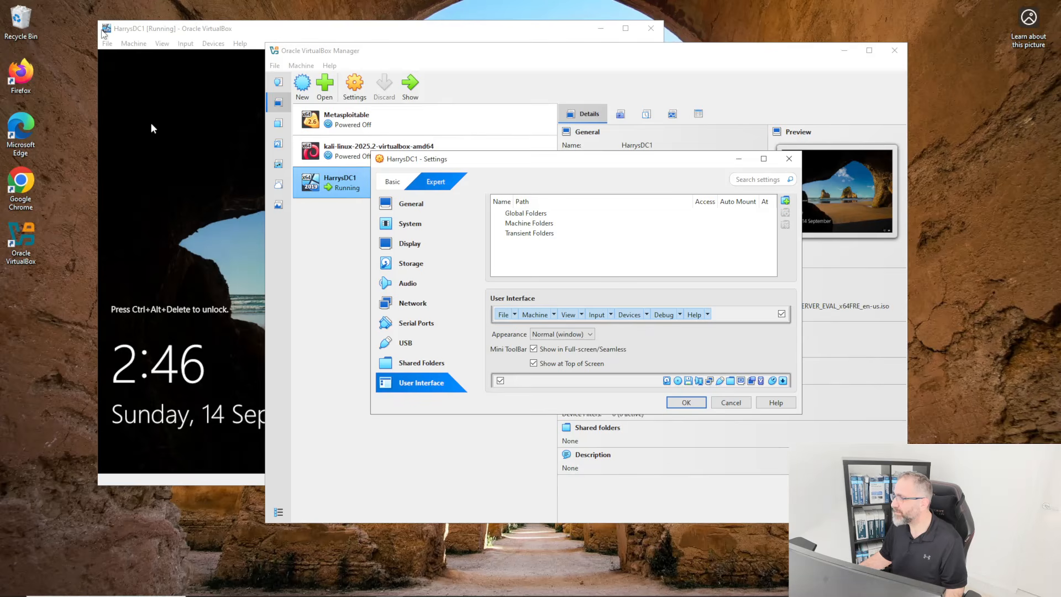
left_click(699, 405)
Send Ctrl-Alt-Del via Input > Keyboard, enter the Administrator password, and sign in.
left_click(264, 35)
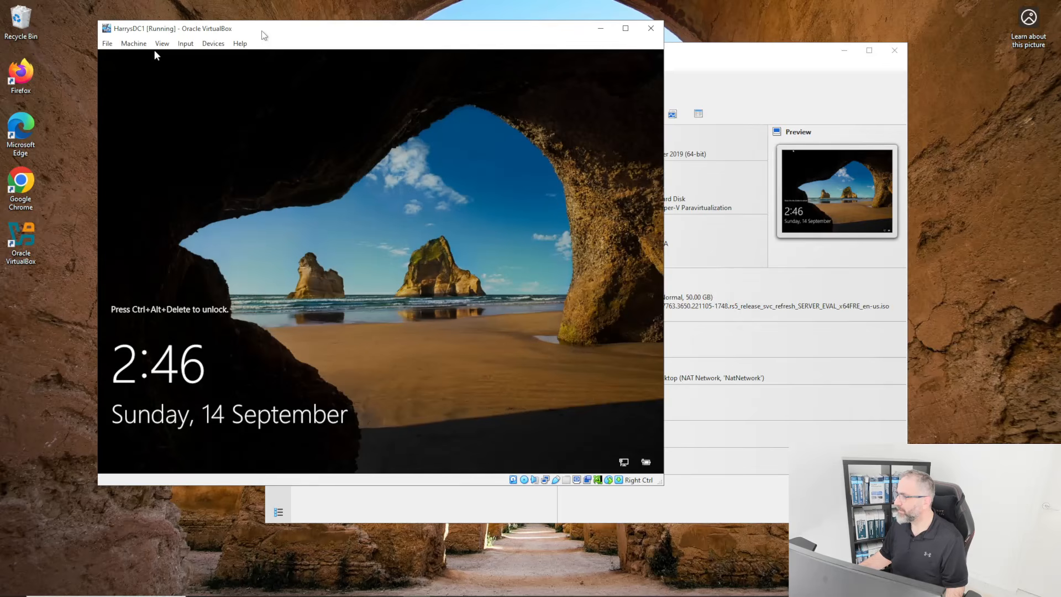
left_click(186, 44)
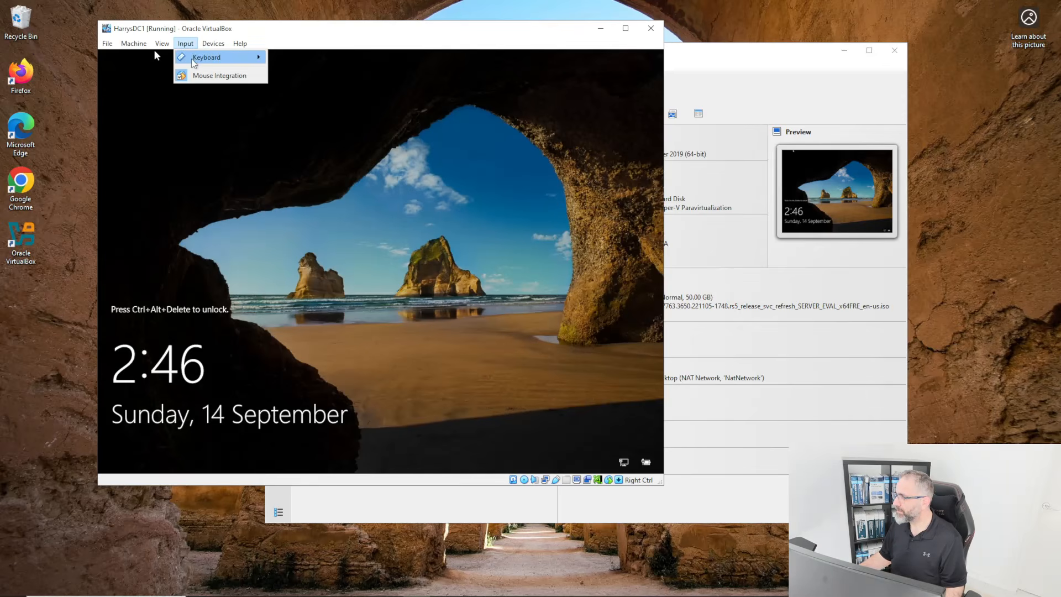
mouse_move(194, 60)
left_click(319, 90)
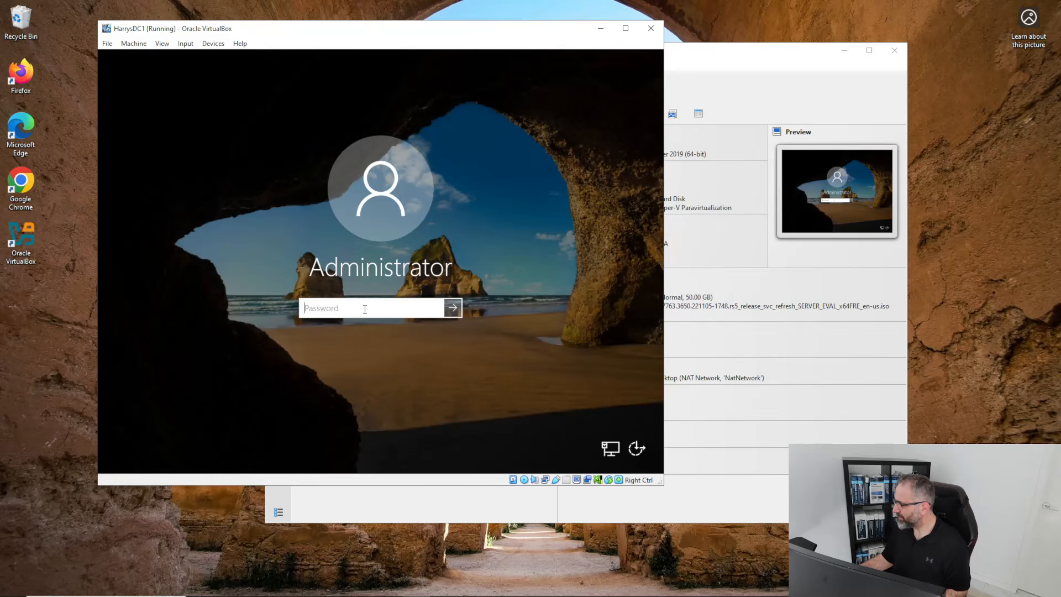
type("assword1")
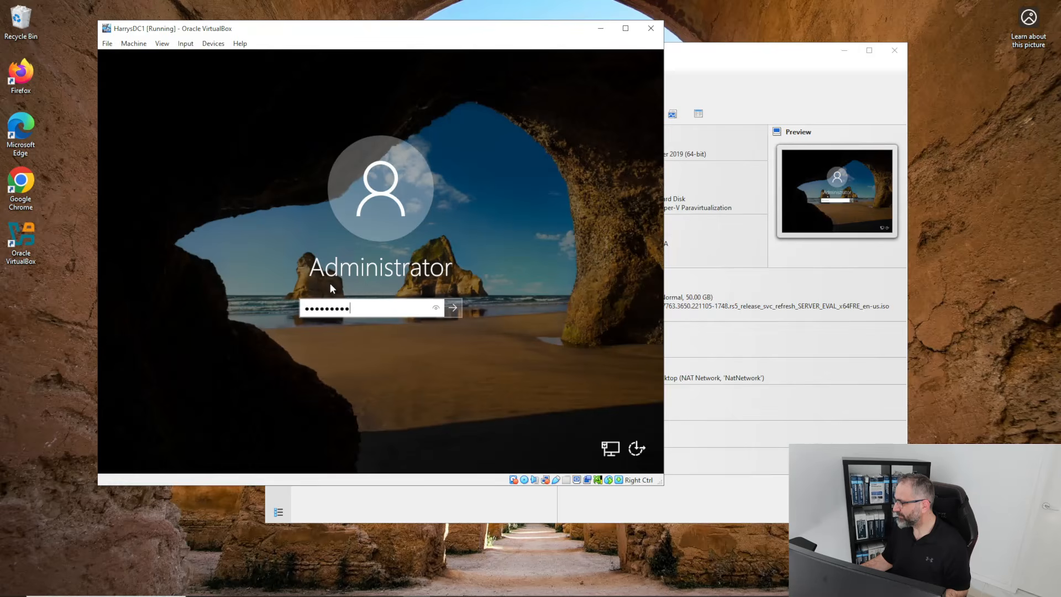
left_click(435, 312)
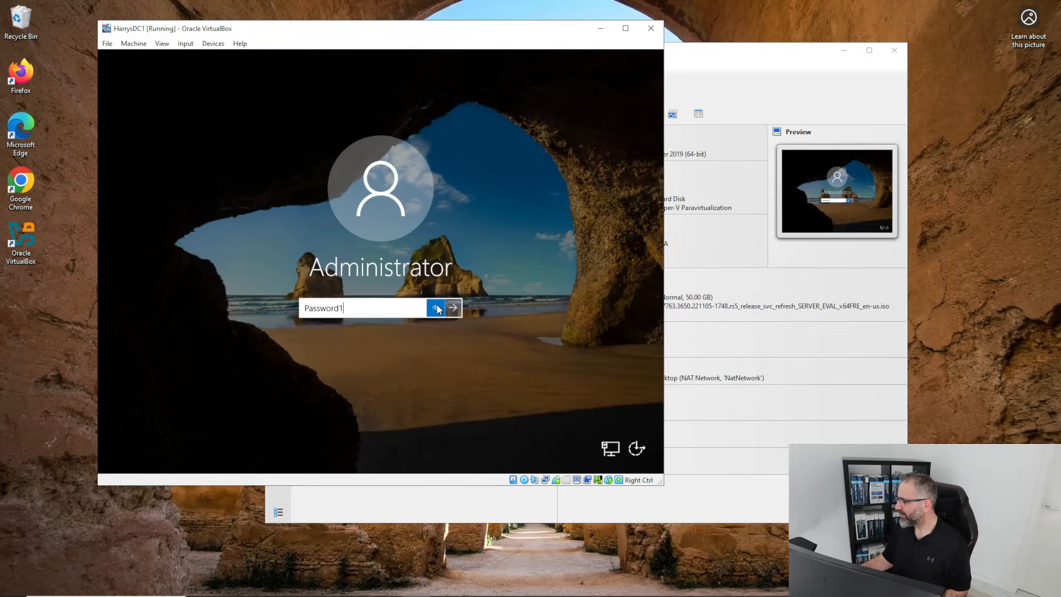
left_click(453, 308)
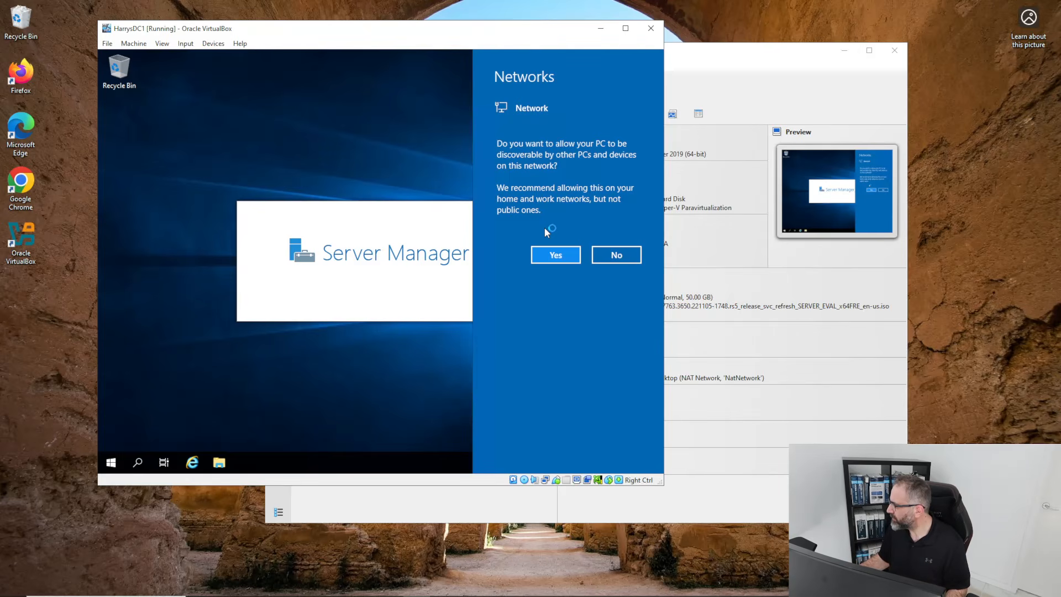
Answer Yes to network discovery and close the Windows Admin Center popup with Don't show again ticked.
left_click(546, 256)
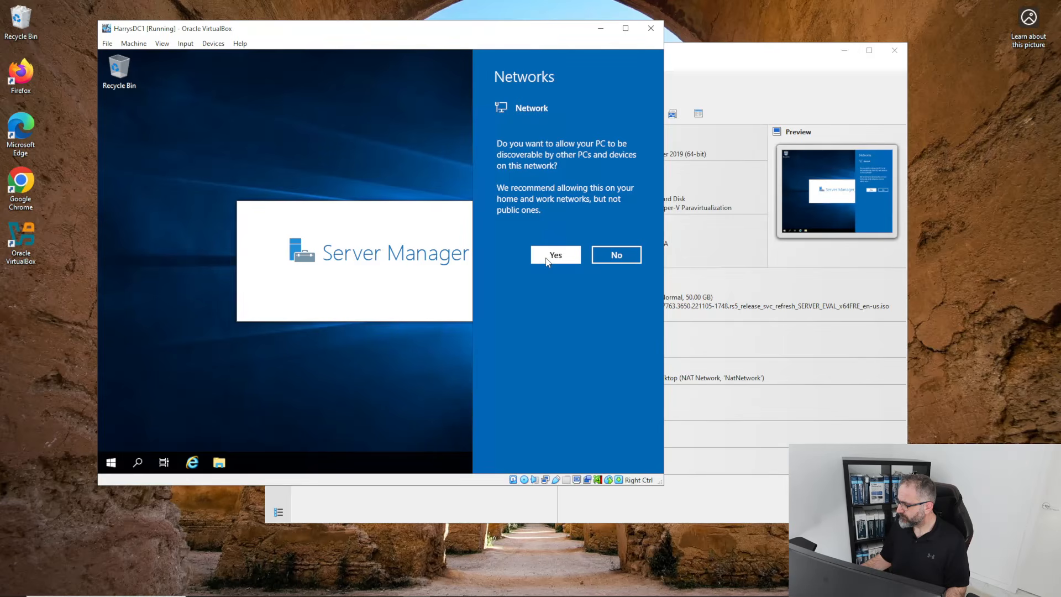
left_click(553, 255)
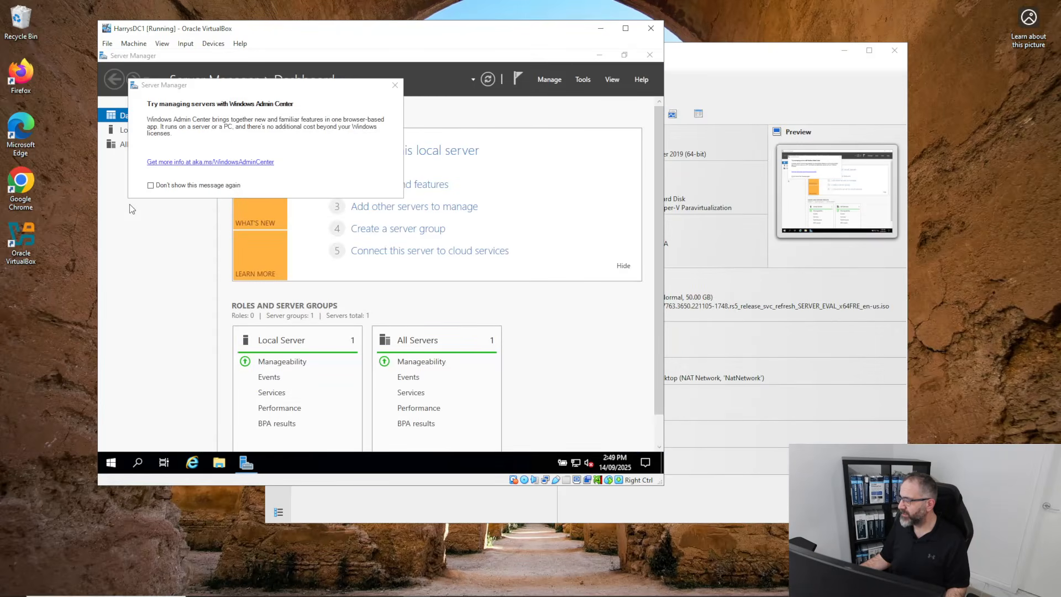
left_click(151, 186)
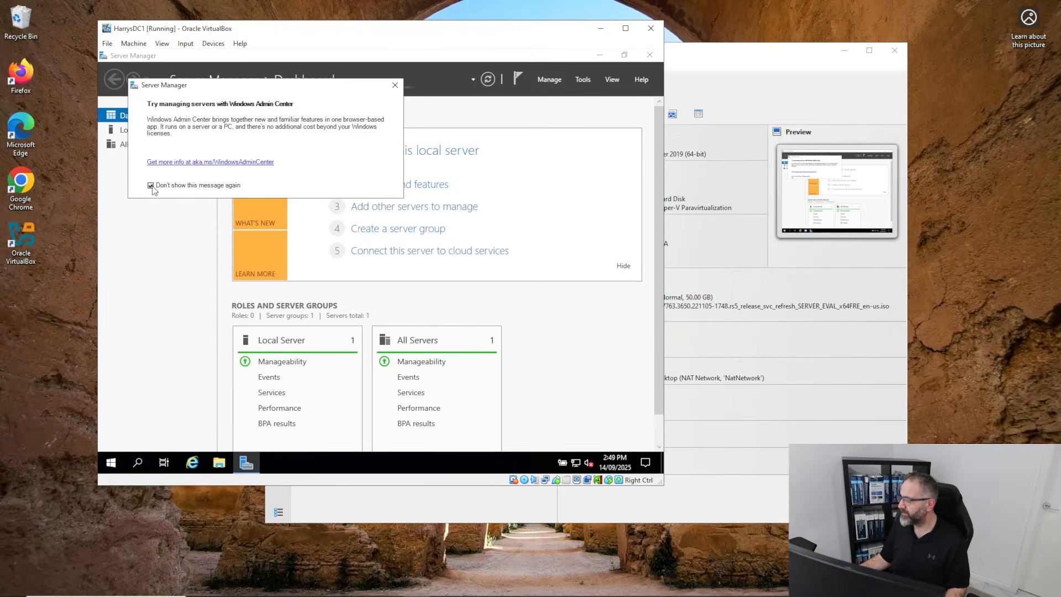
left_click(398, 86)
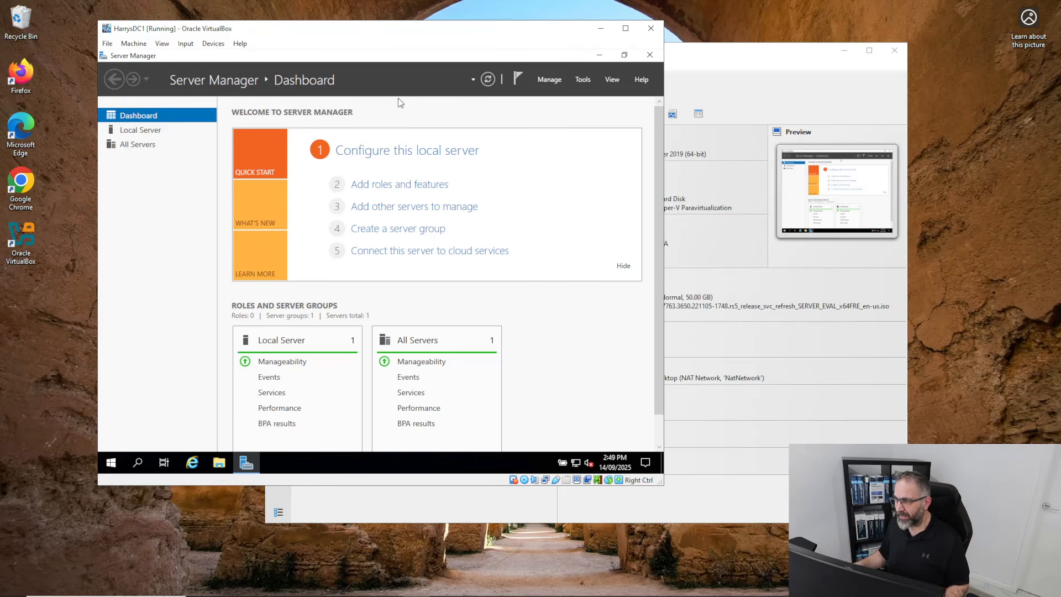